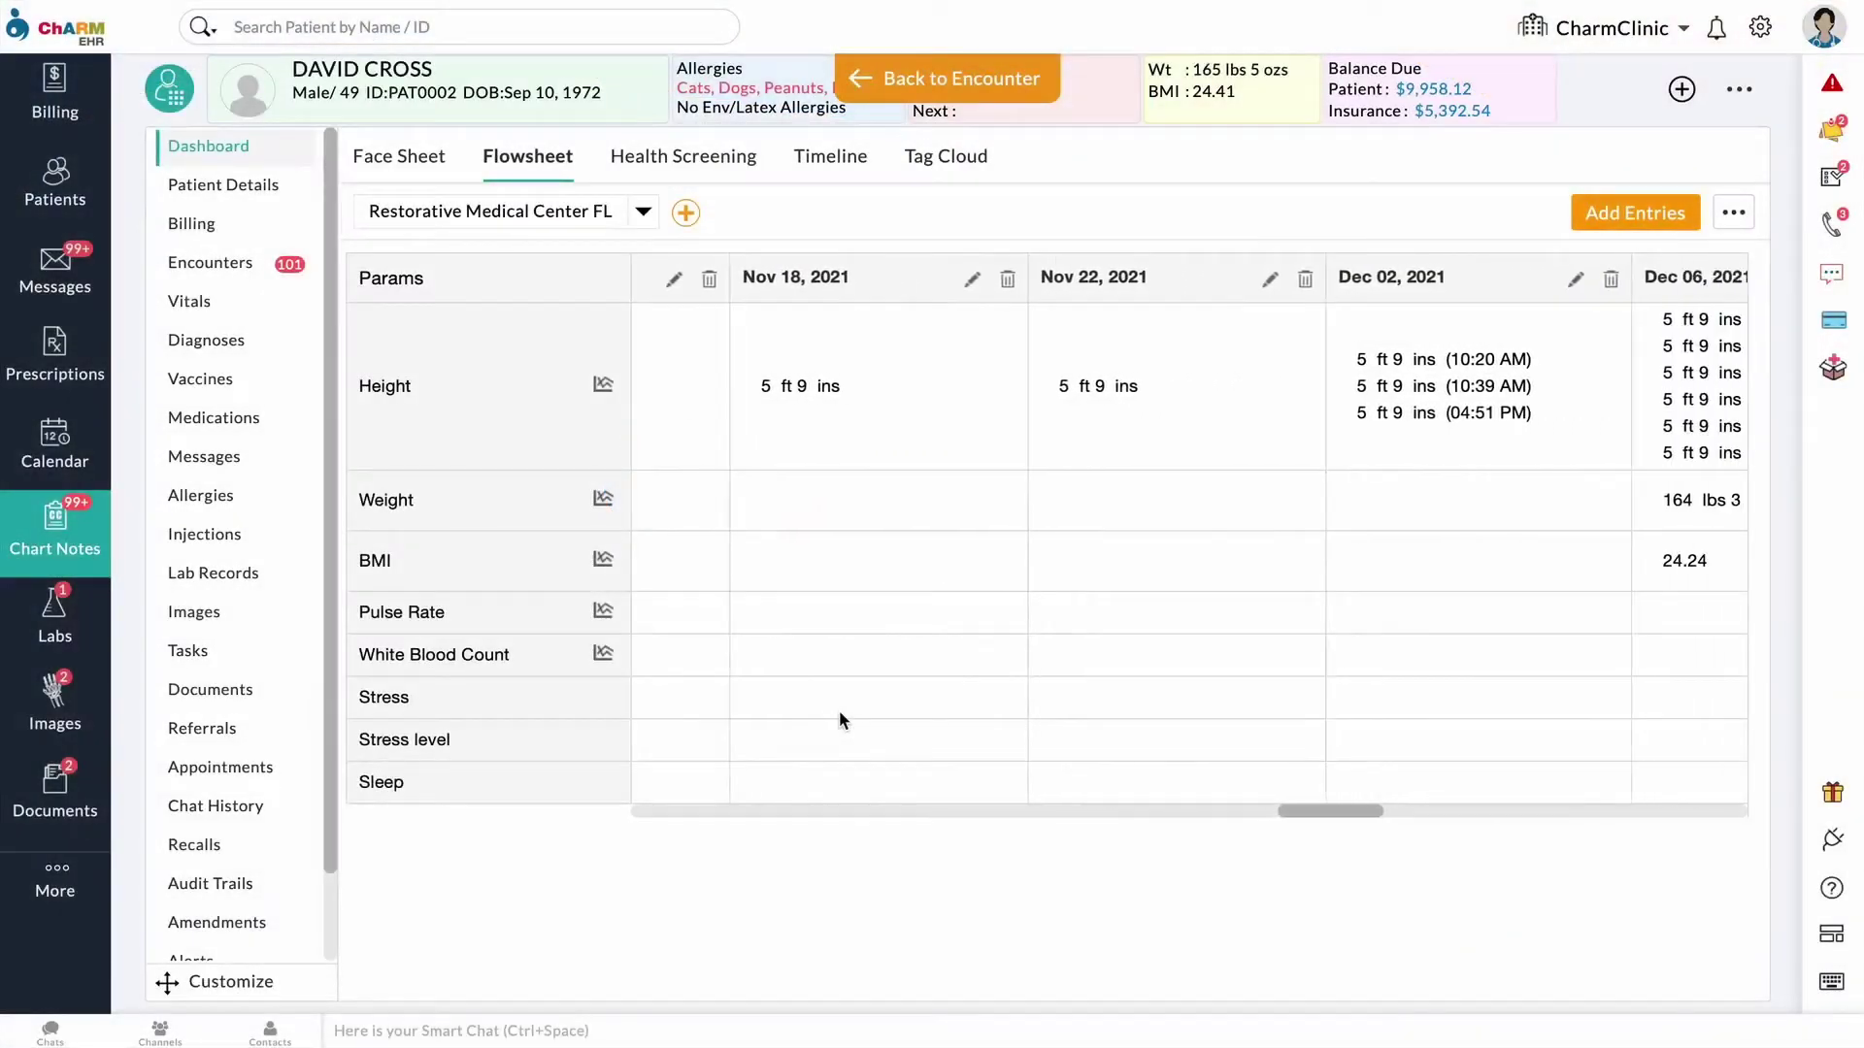
Open the Physician role's Edit Role page and scroll down to its Flowsheet permission checkboxes
scroll(839, 712, right, 7)
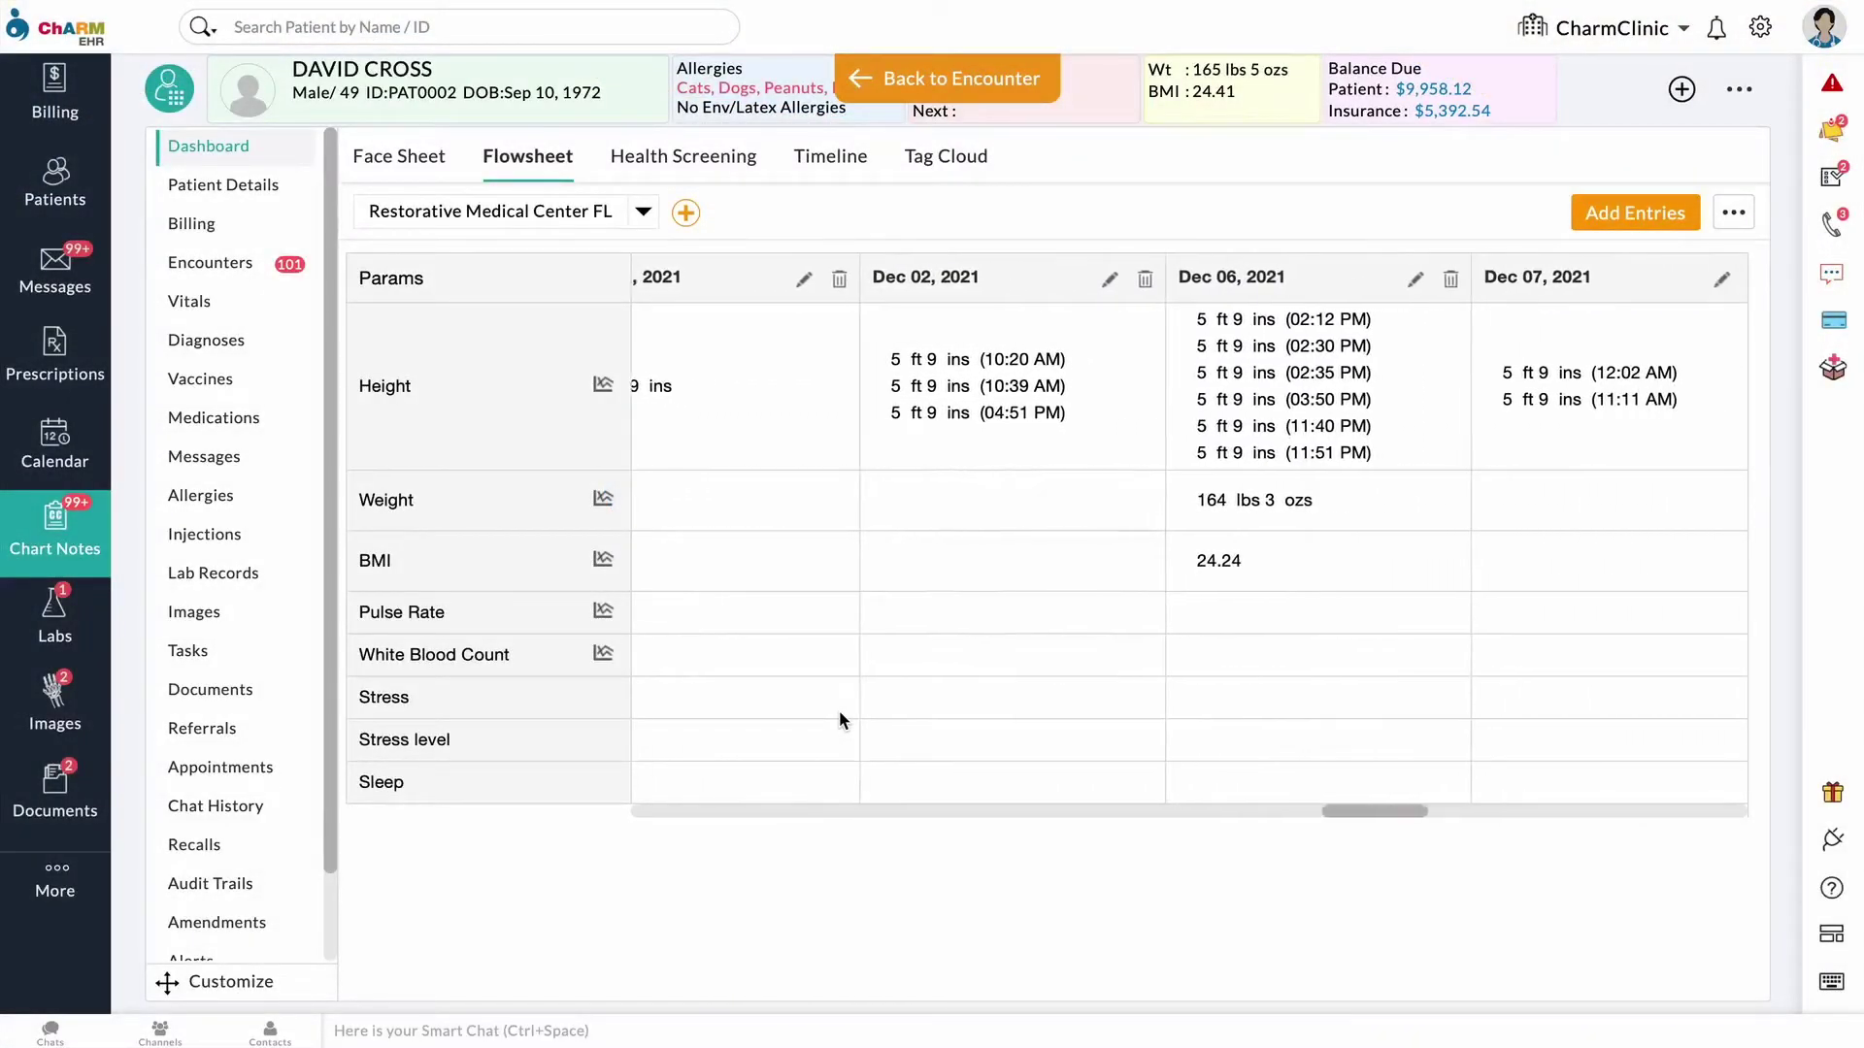
scroll(841, 719, right, 7)
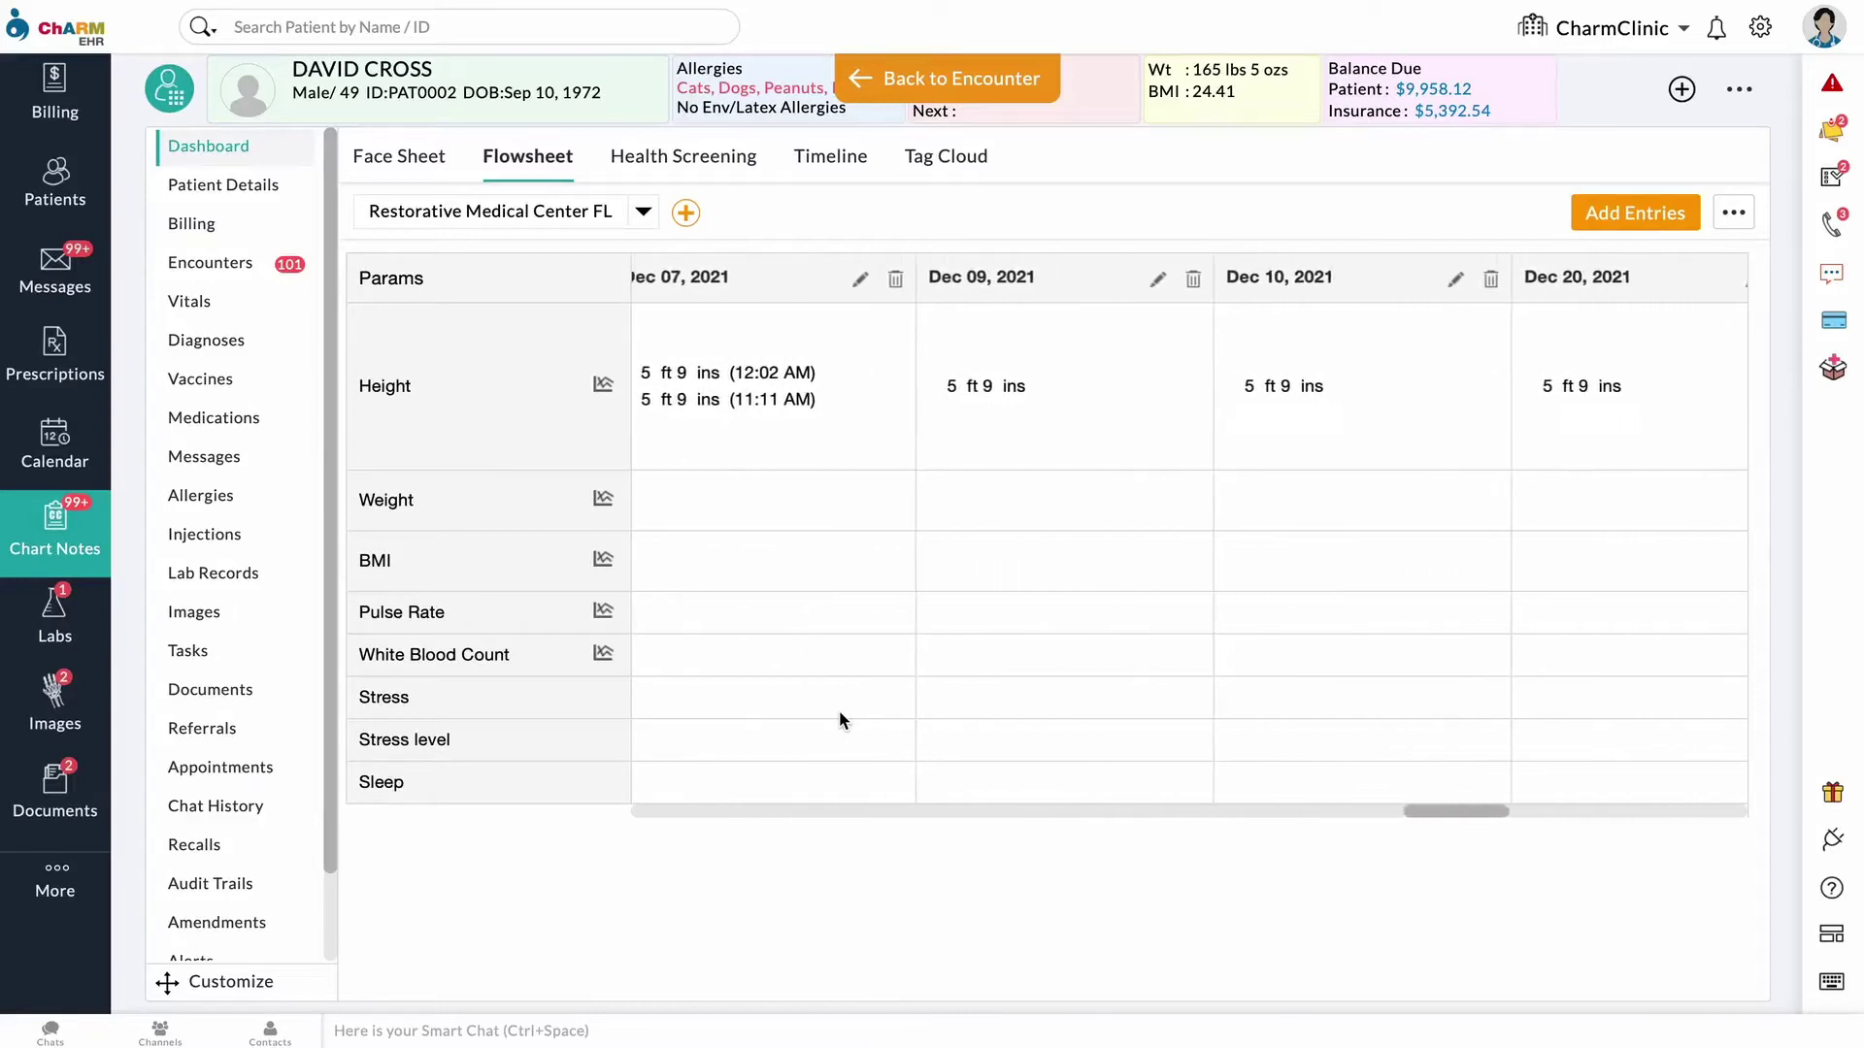
scroll(839, 712, right, 7)
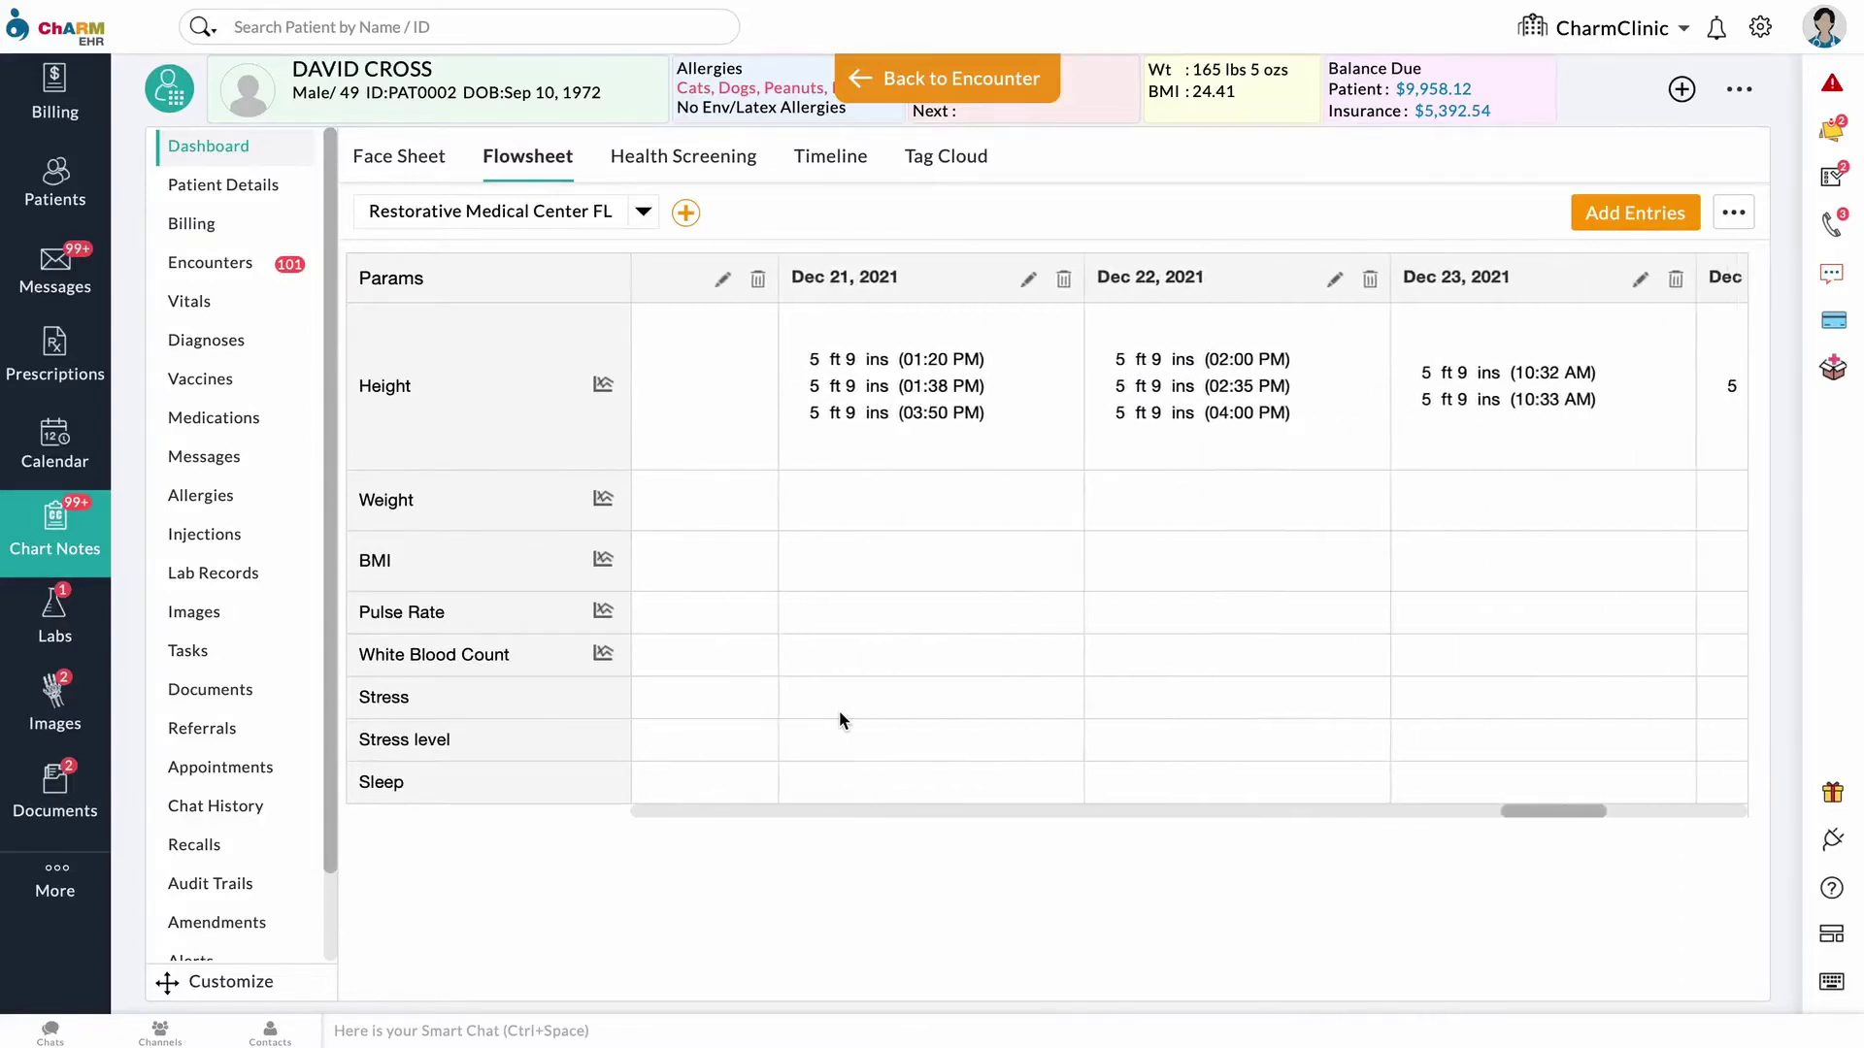
scroll(839, 710, right, 5)
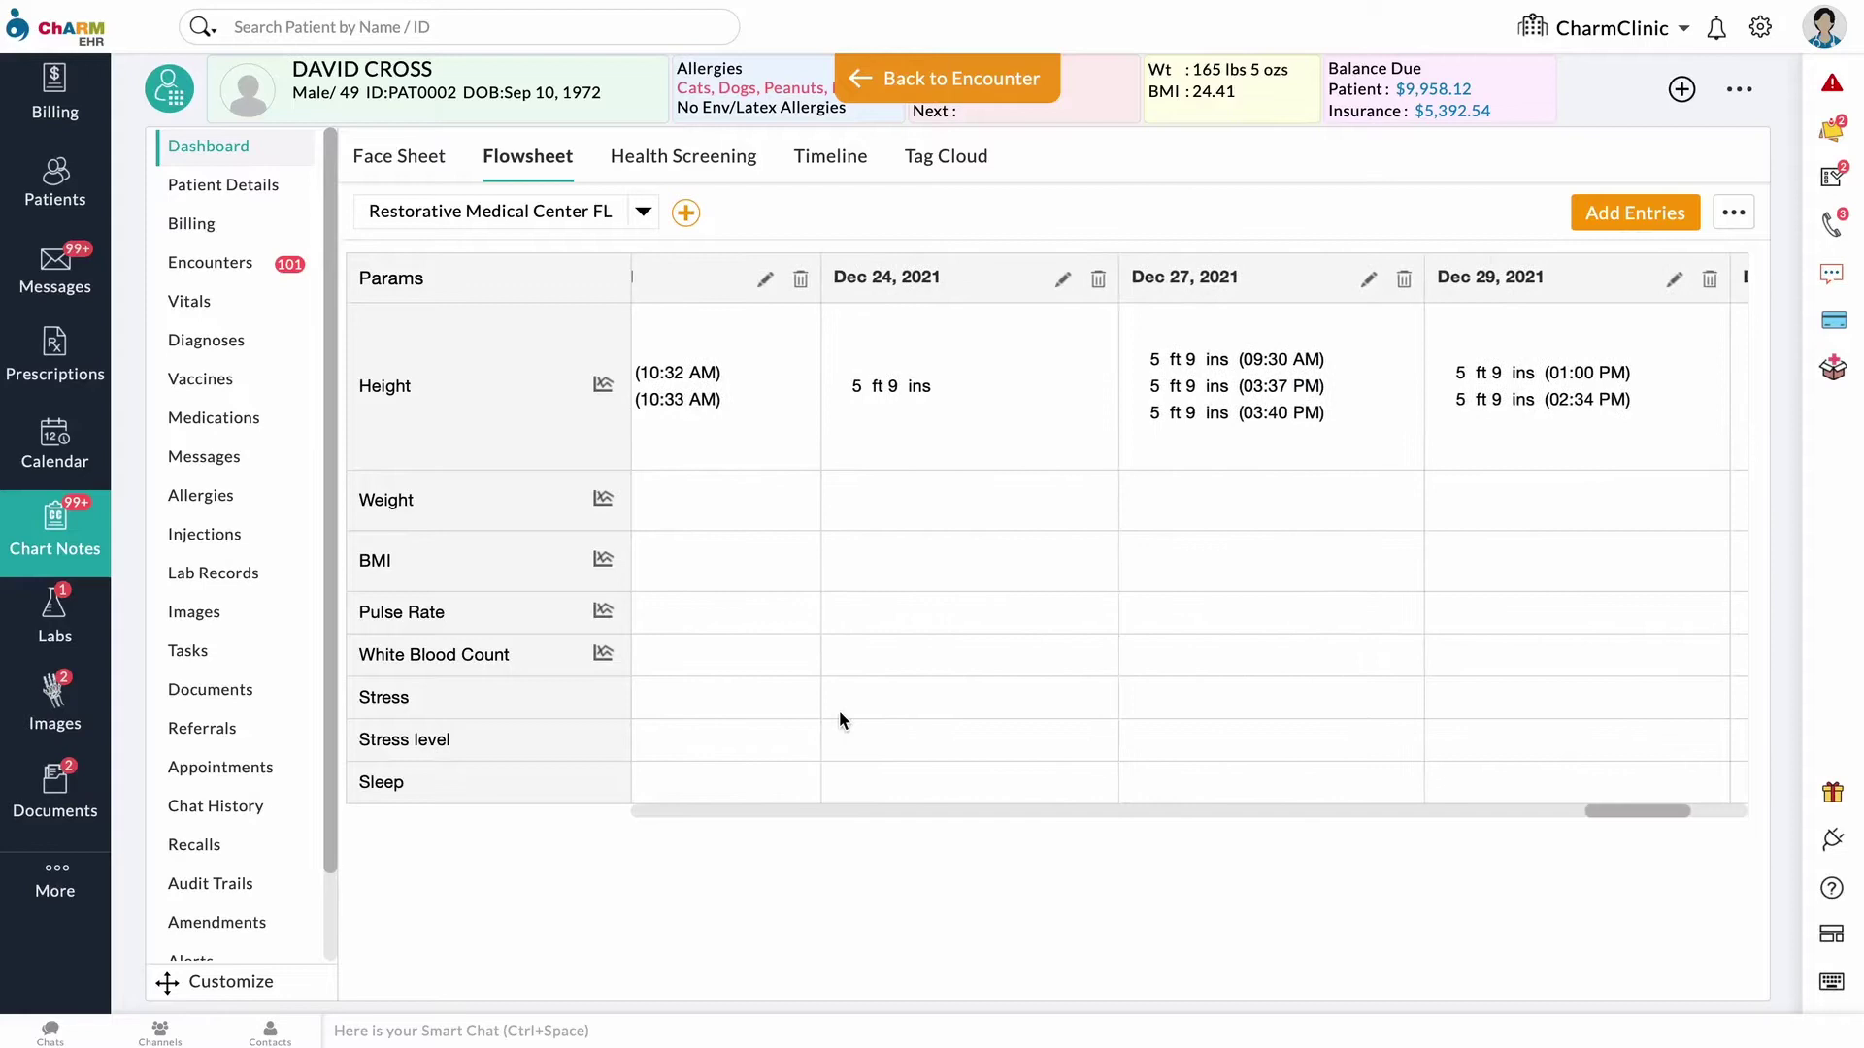
scroll(839, 711, right, 2)
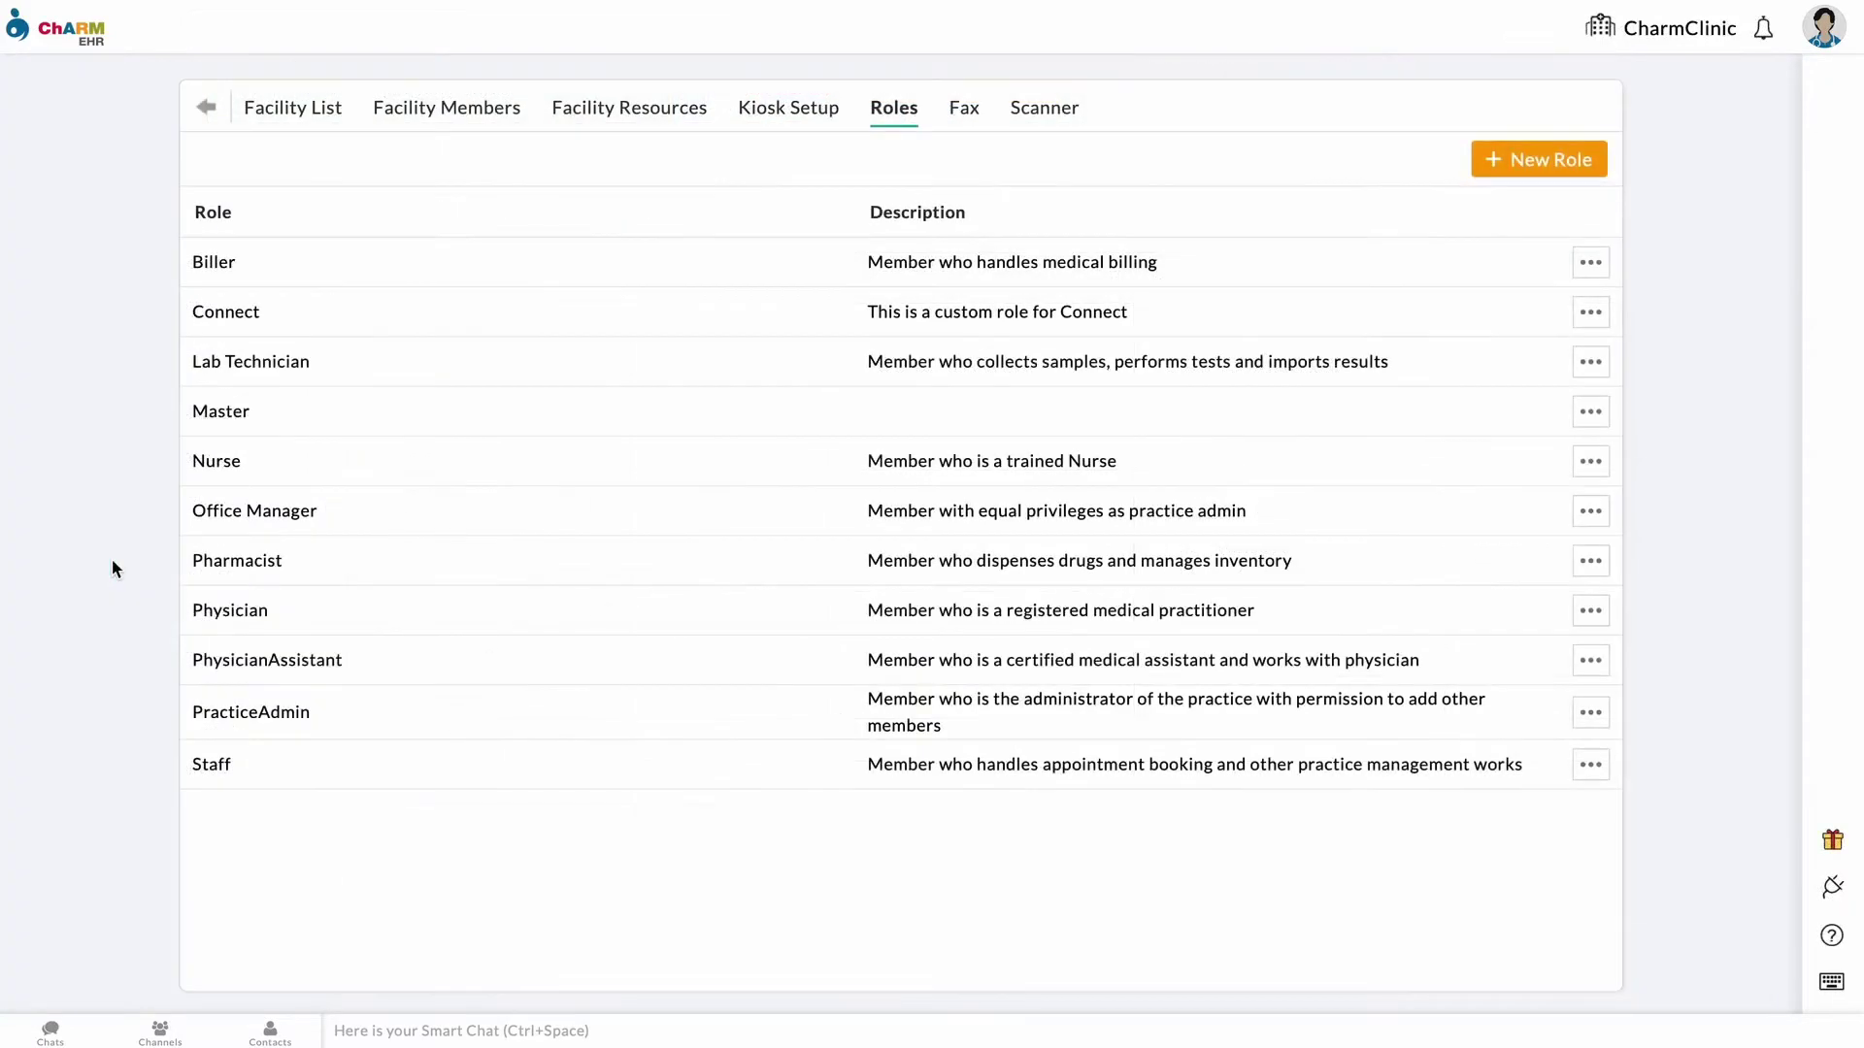
click(284, 621)
scroll(268, 660, down, 5)
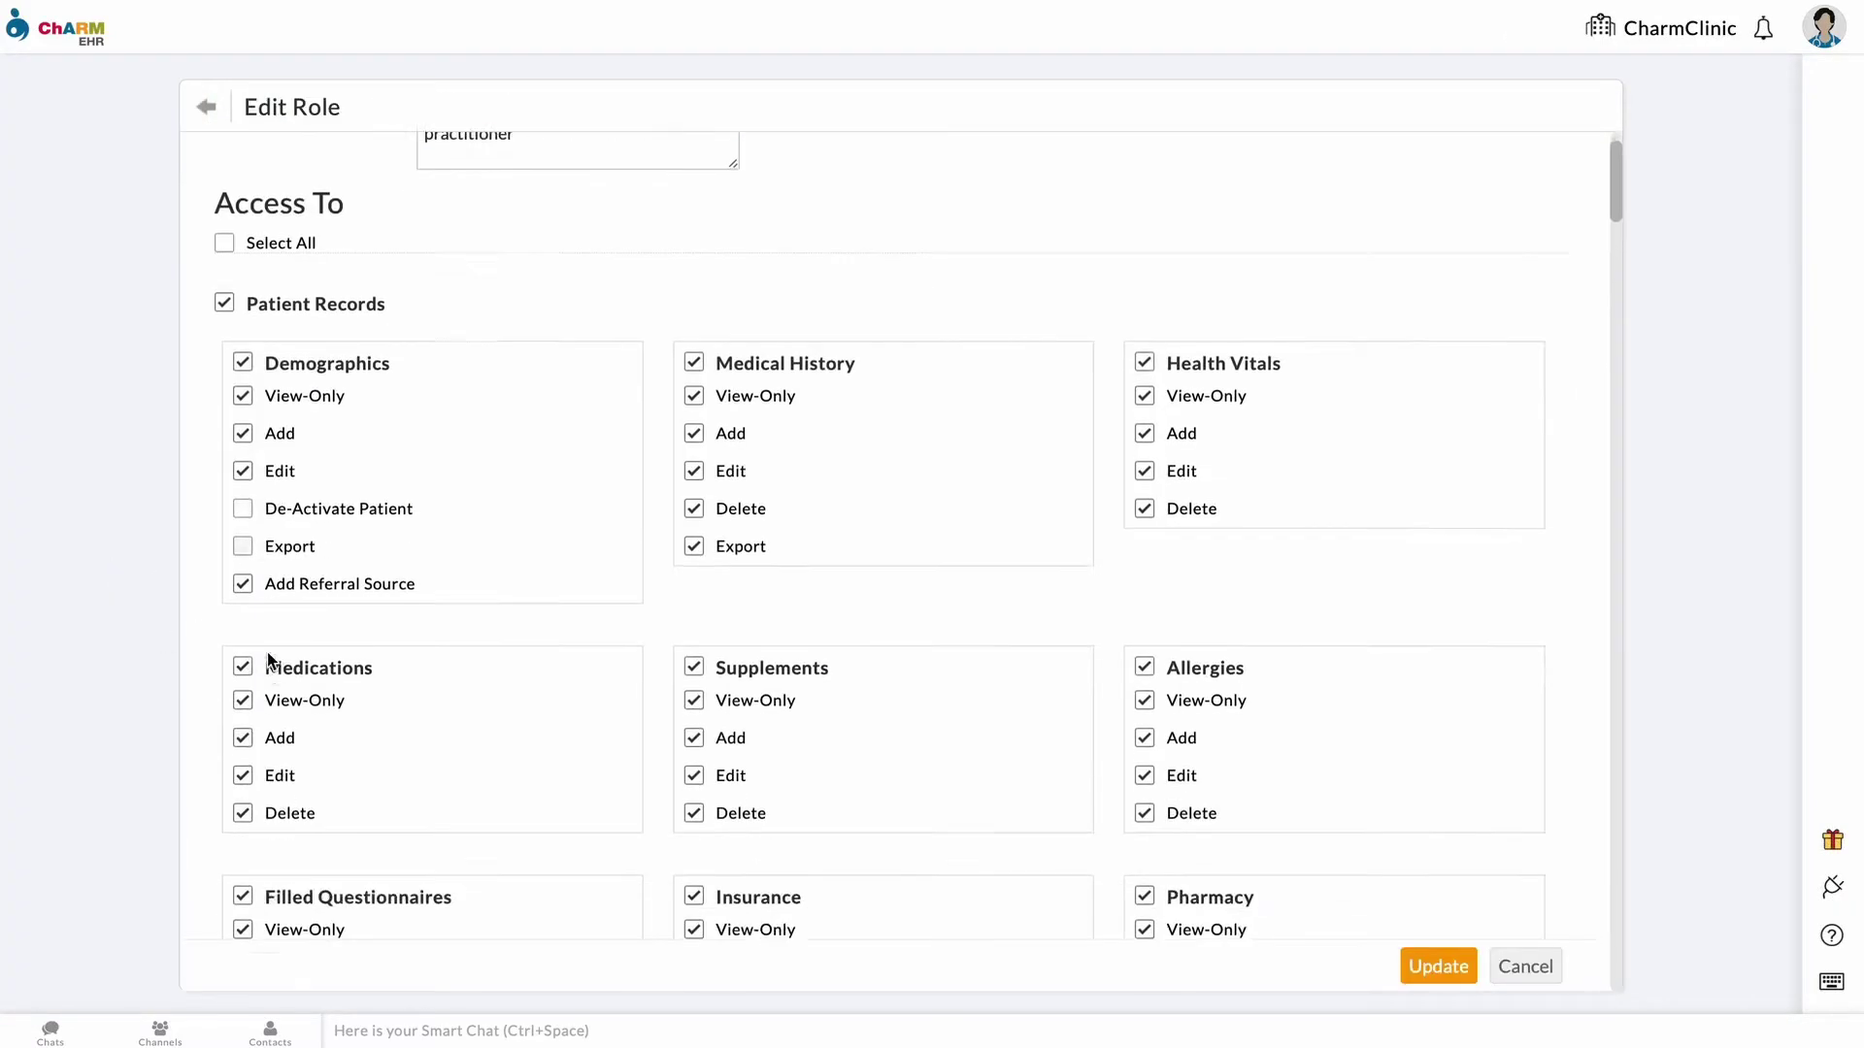
scroll(266, 650, down, 9)
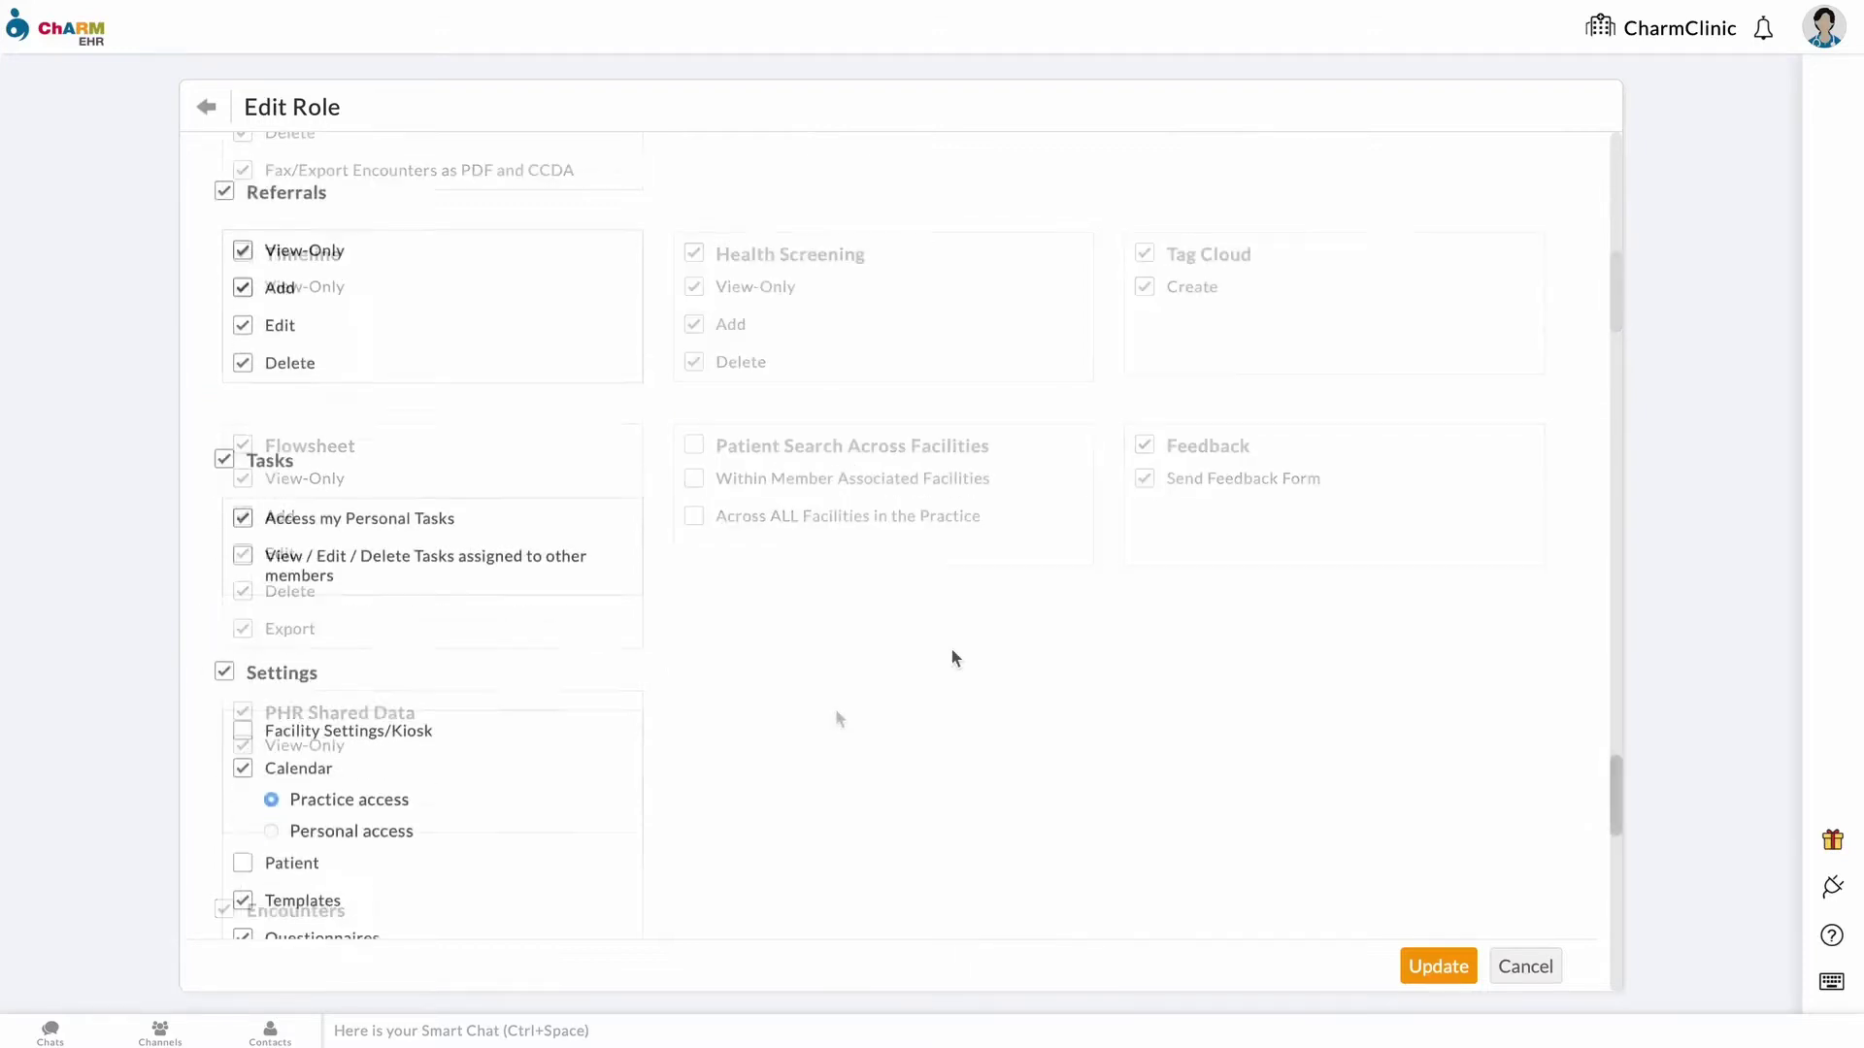
scroll(951, 658, down, 6)
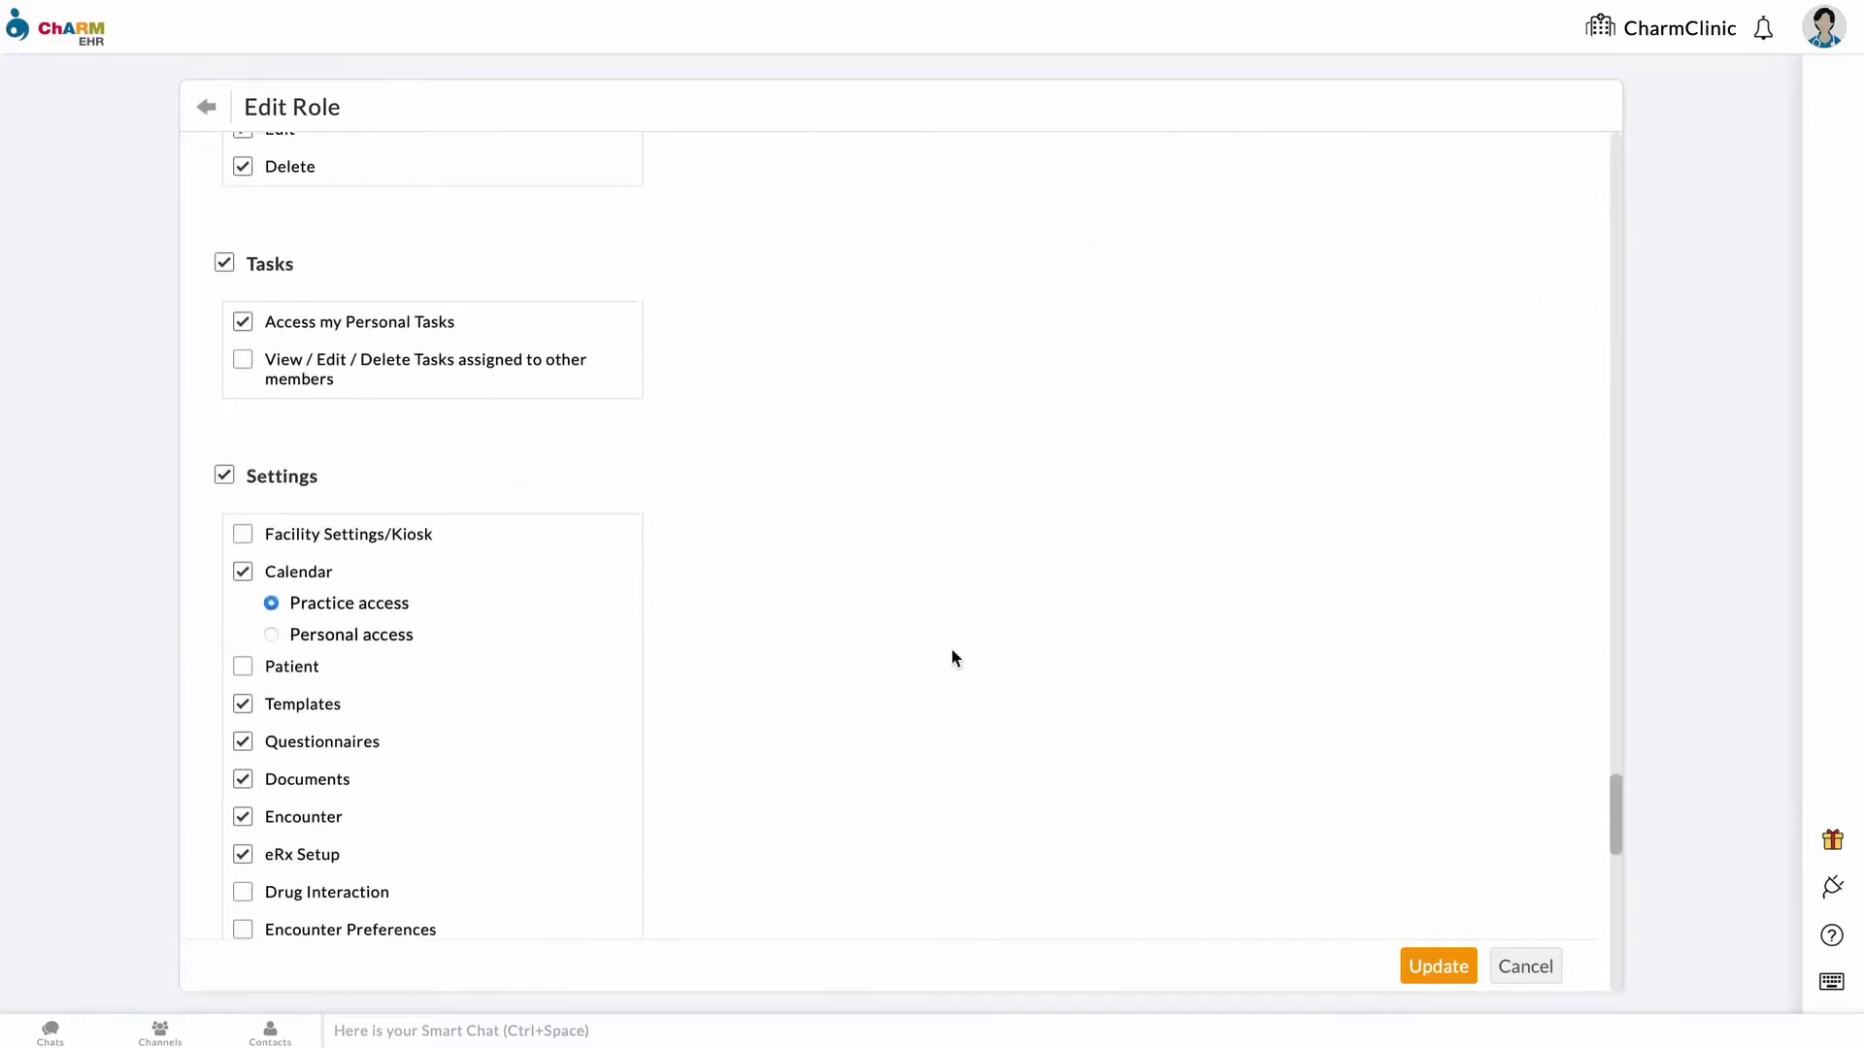
scroll(951, 658, down, 2)
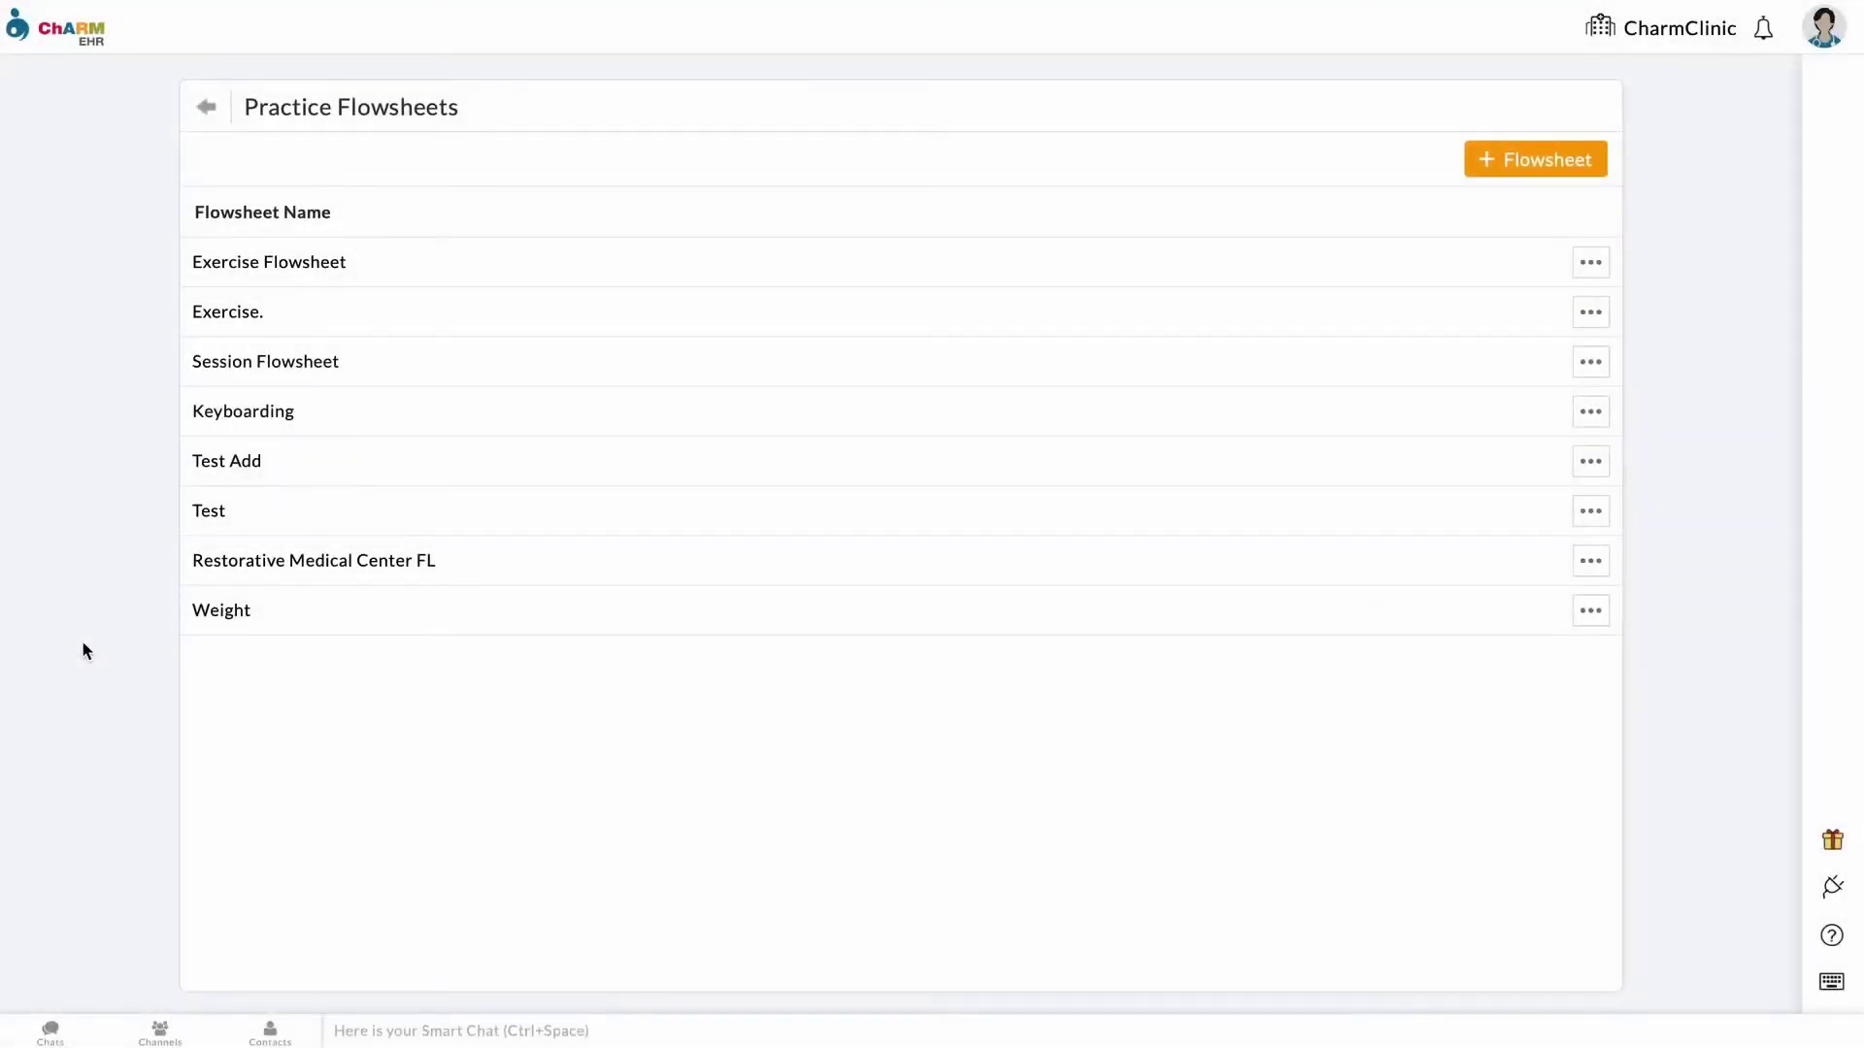
Go to the practice Flowsheets settings and start a new flowsheet named 'flowsheet 1'
click(294, 572)
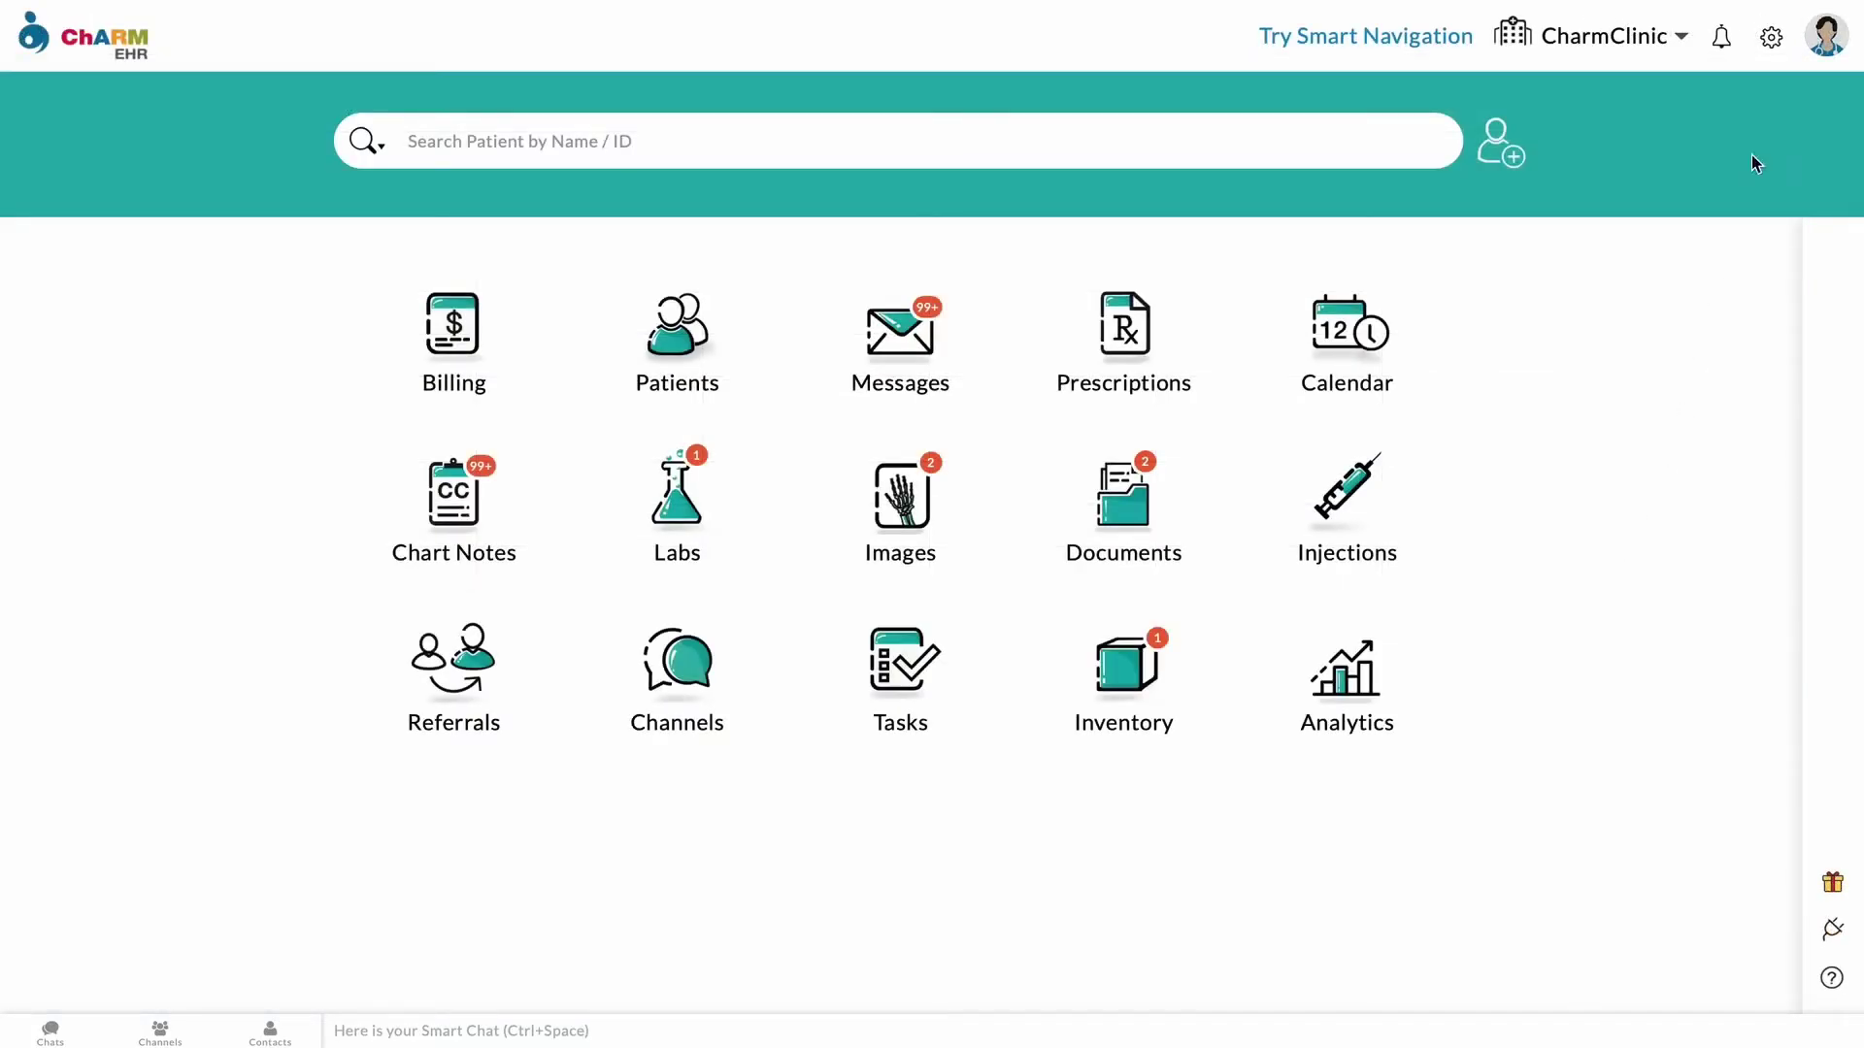
click(1771, 37)
click(1381, 362)
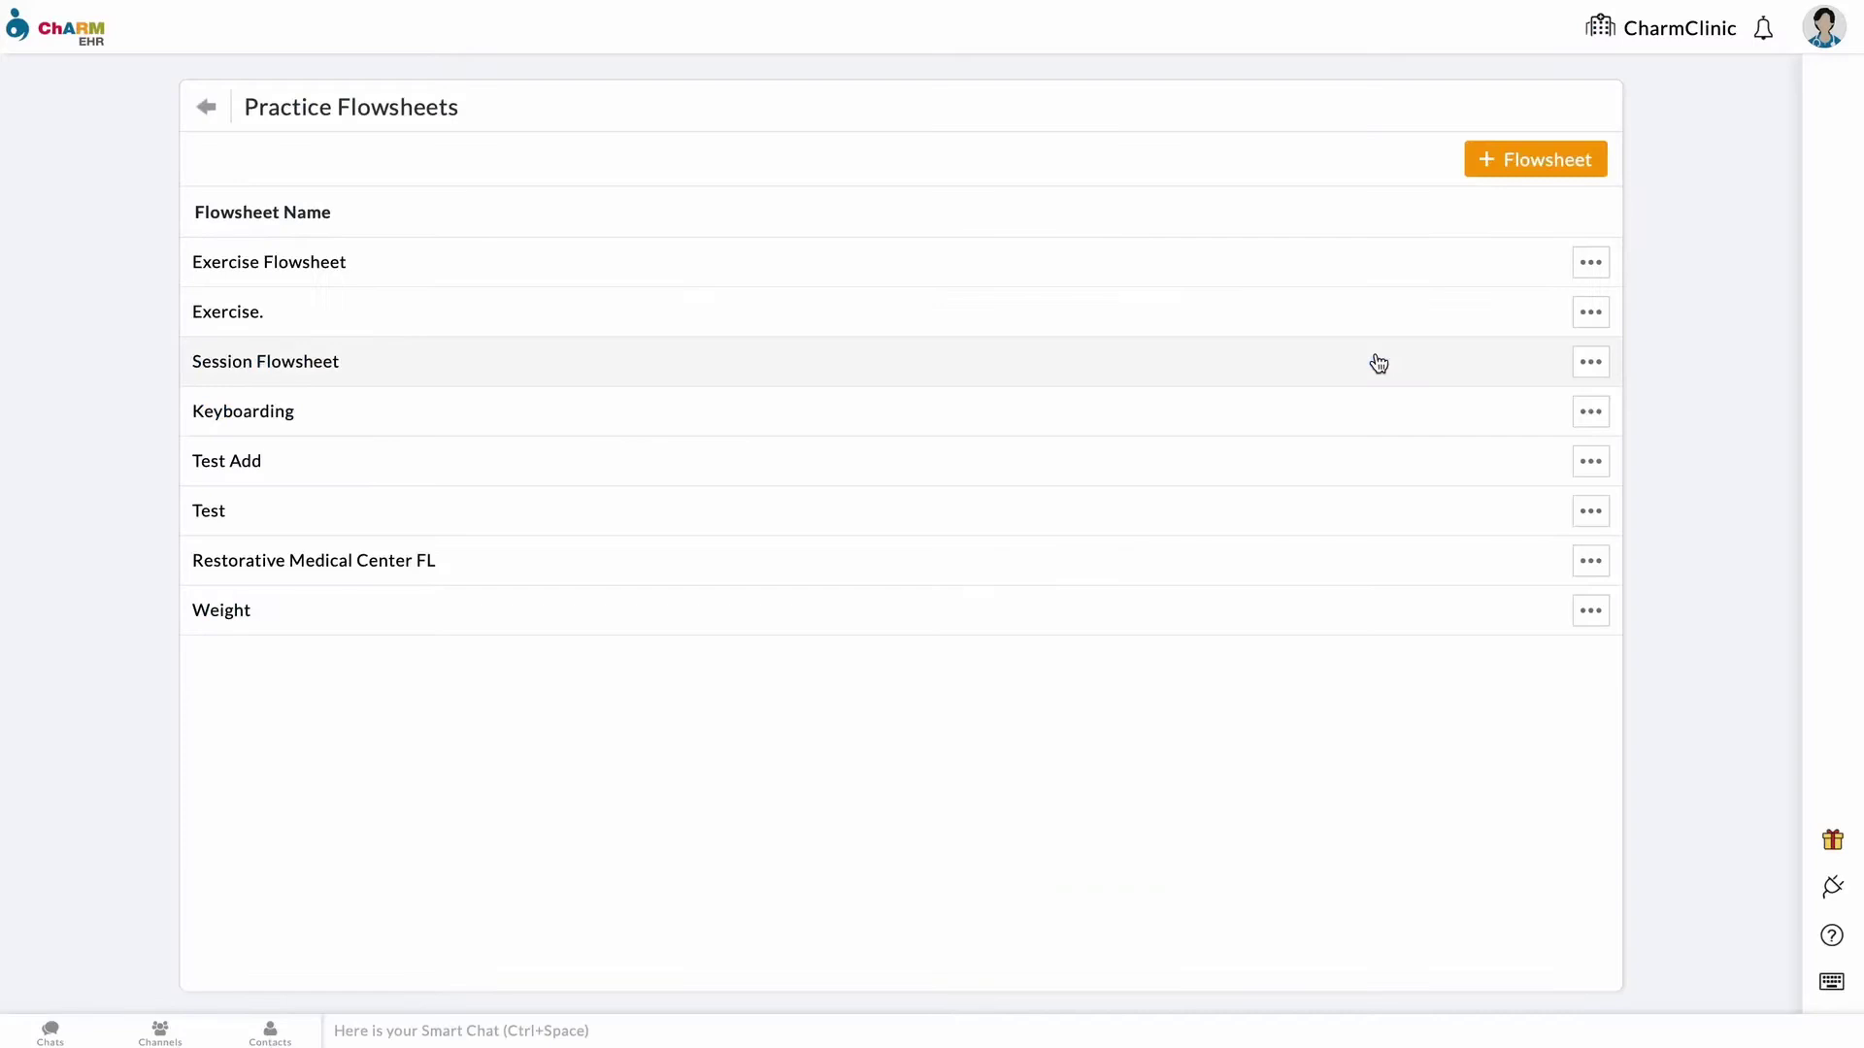
click(1507, 171)
text(flowsheet 1)
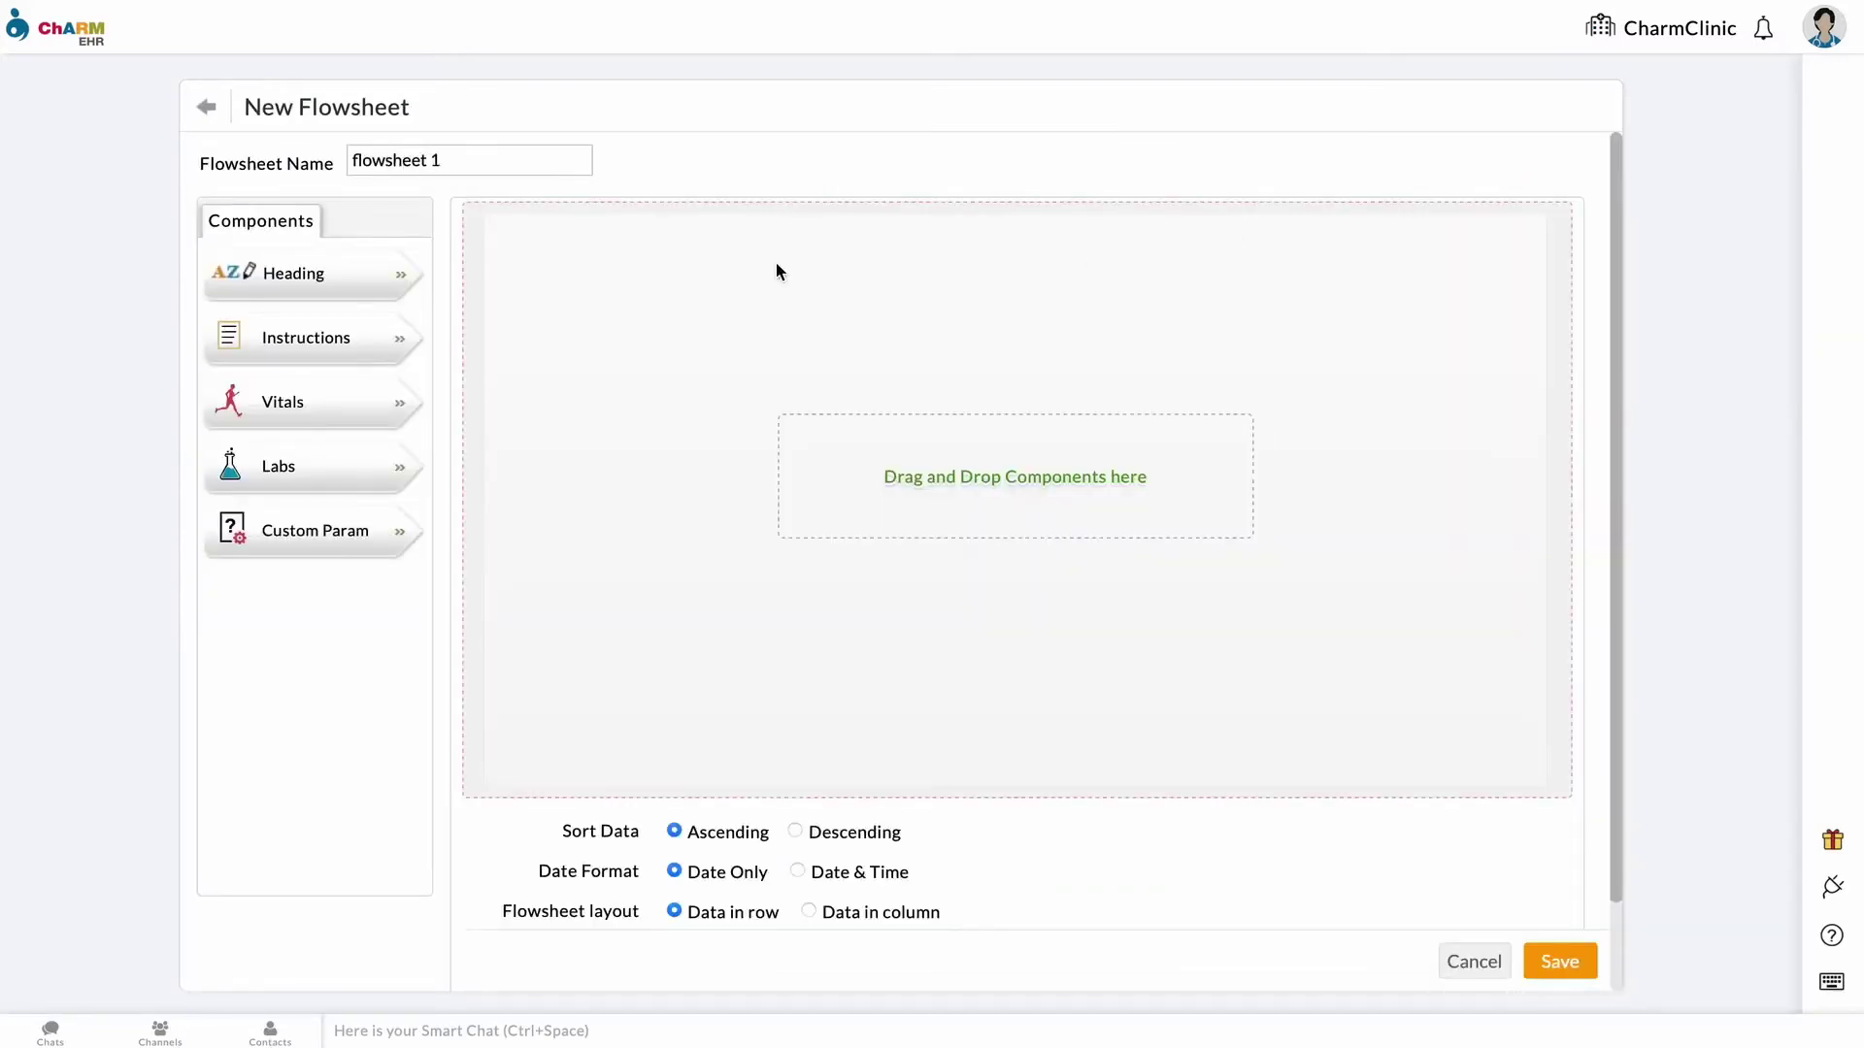
Add a heading reading 'heading 1' to the flowsheet layout
drag(311, 271, 887, 362)
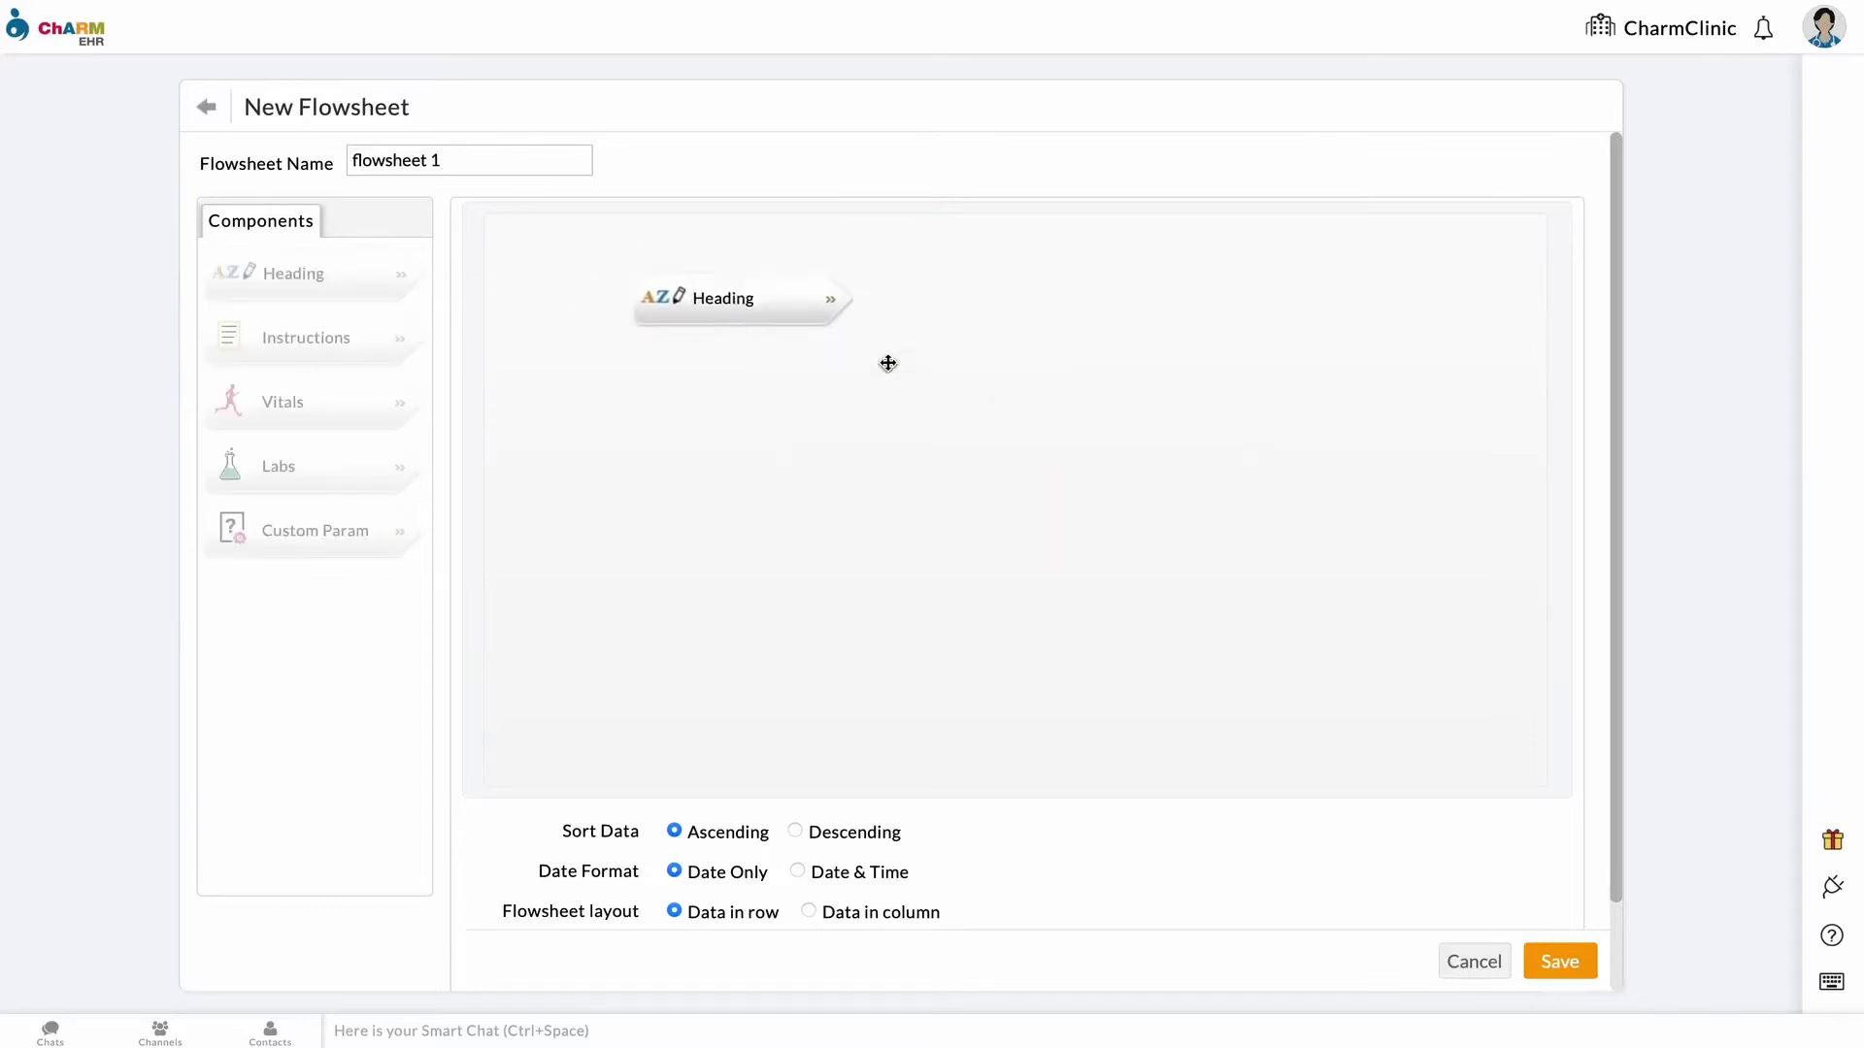
text(heading)
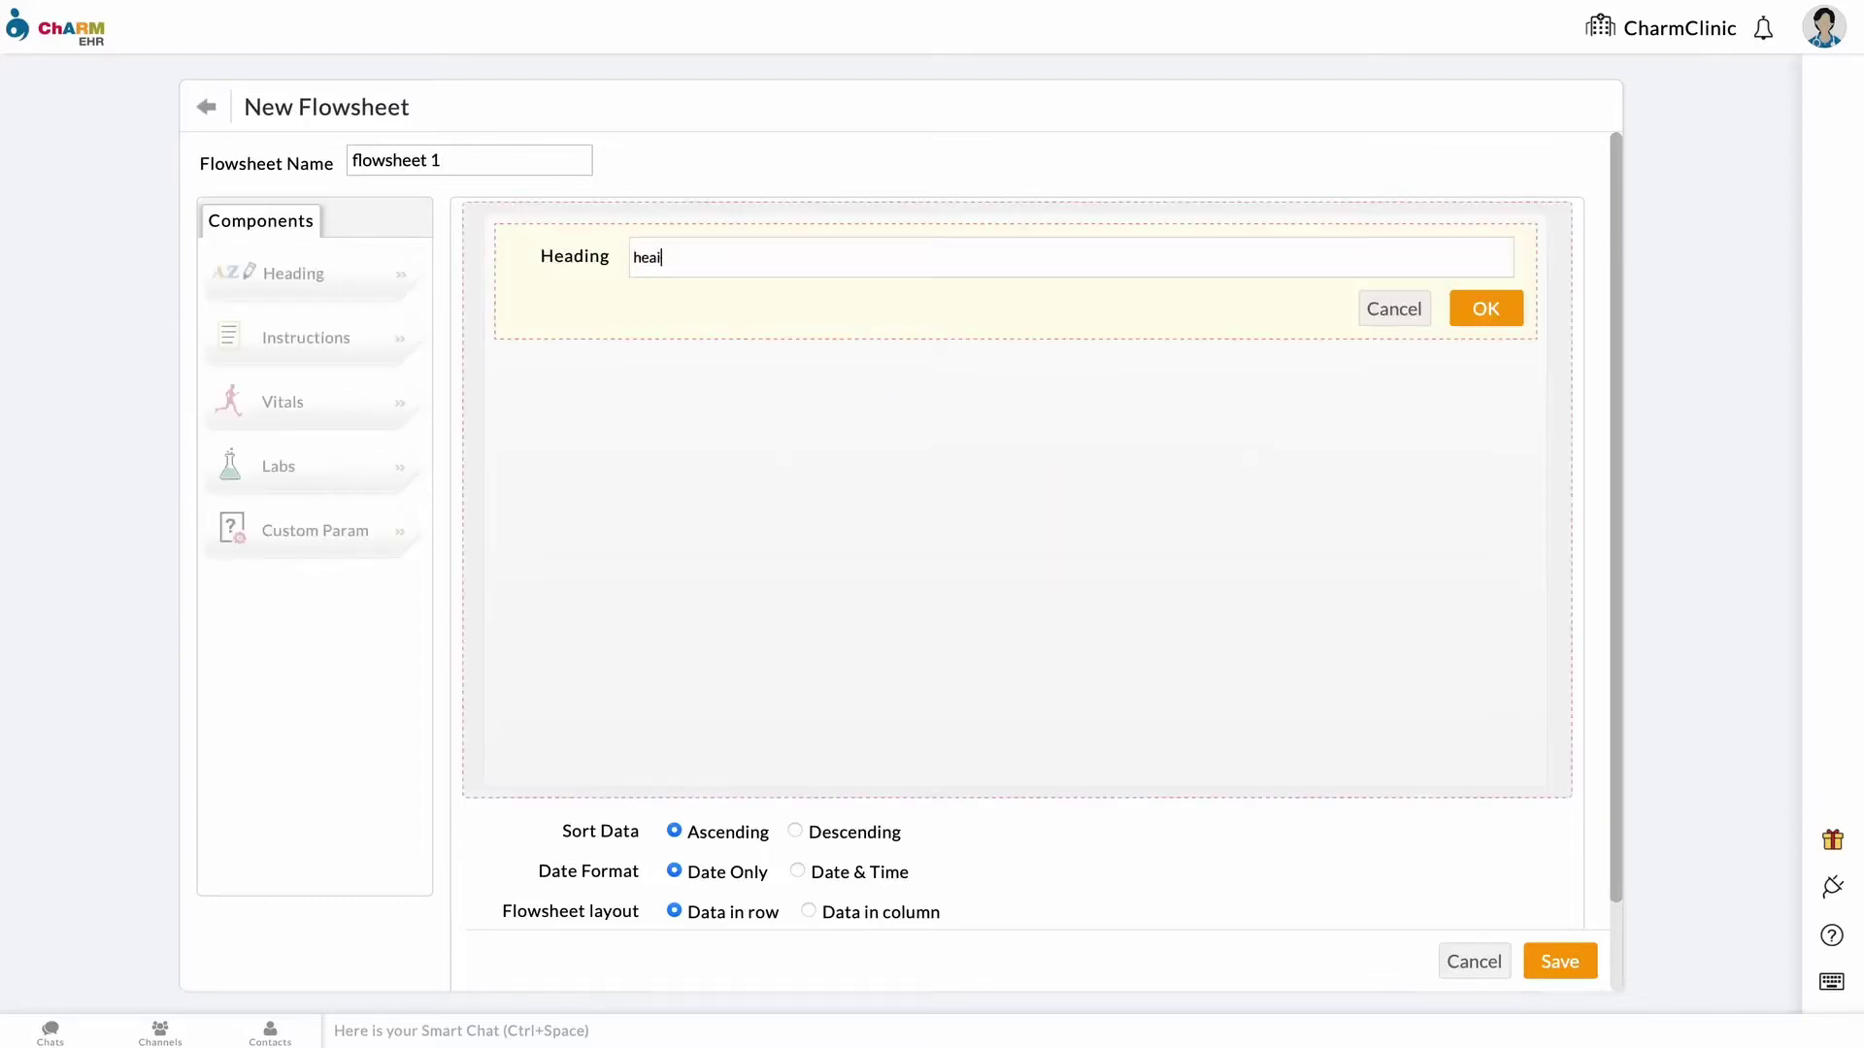
text( 1)
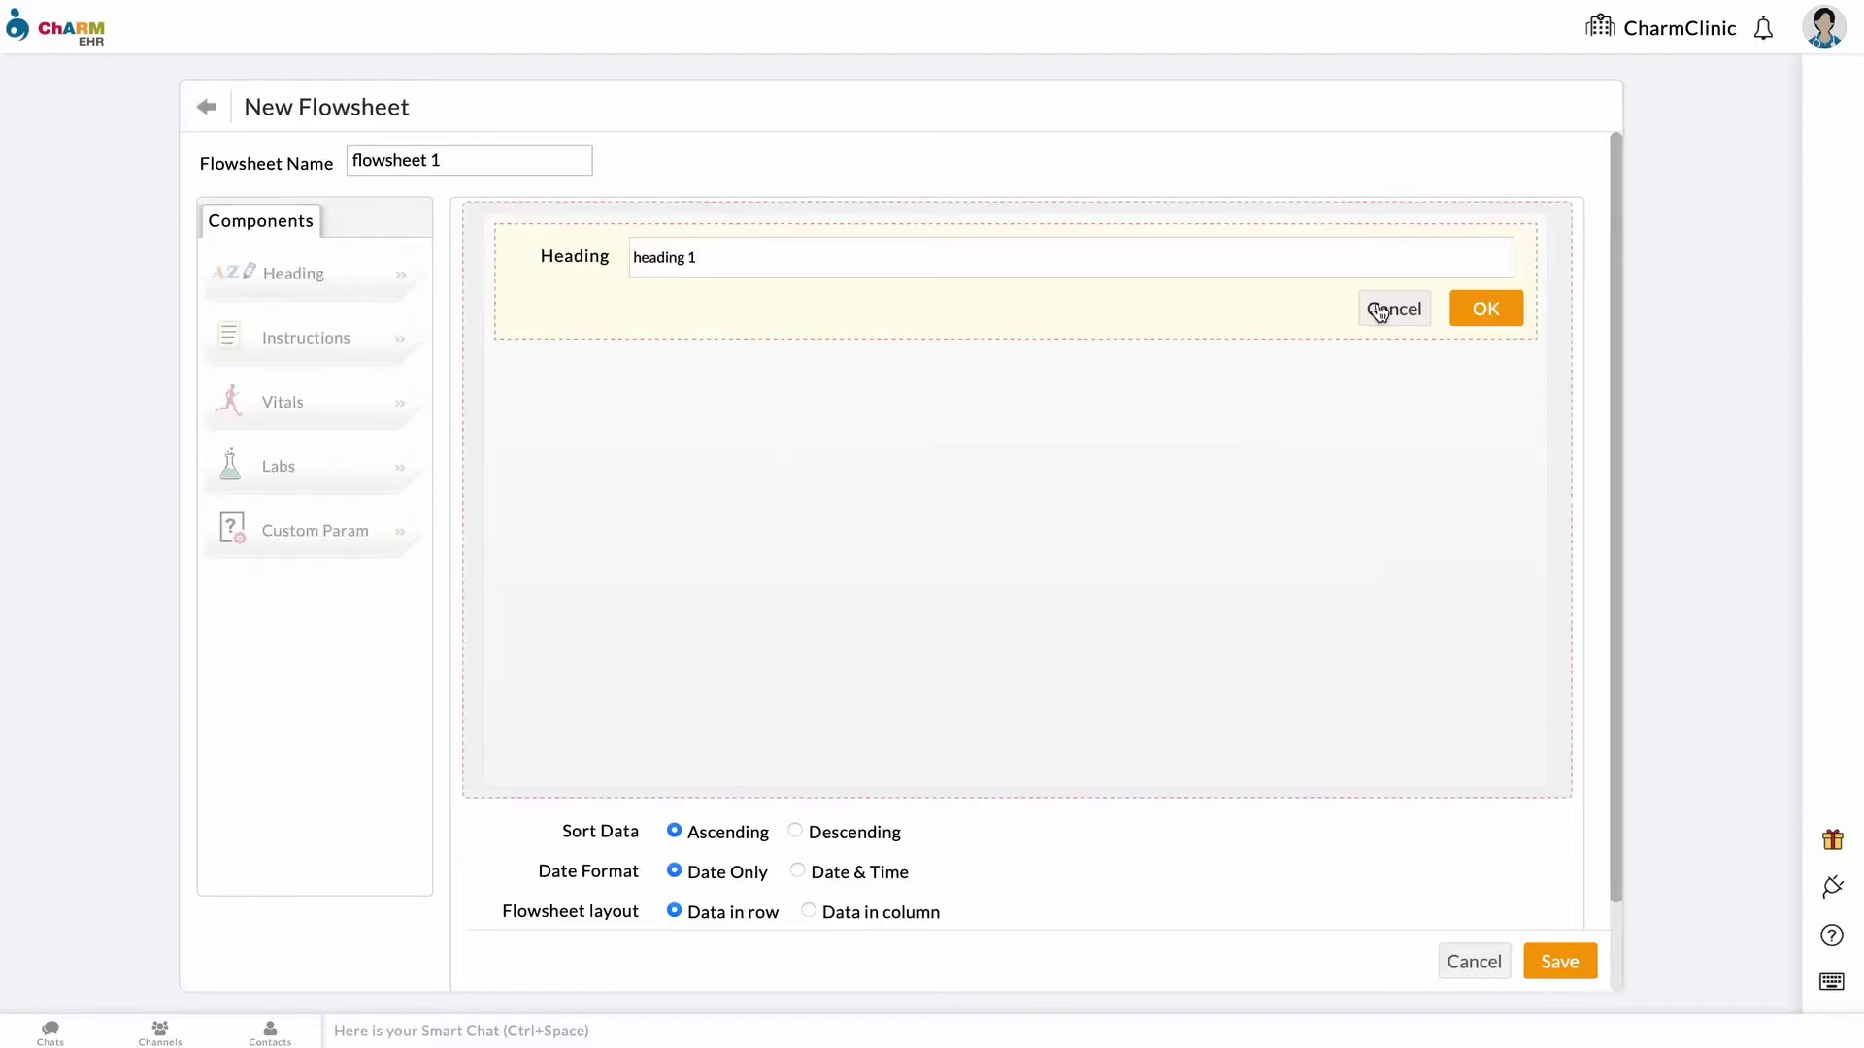
click(1481, 309)
Add an instructions block reading 'instructions here' and place a Vitals section below it
drag(233, 340, 644, 376)
text(instructions here)
click(1511, 763)
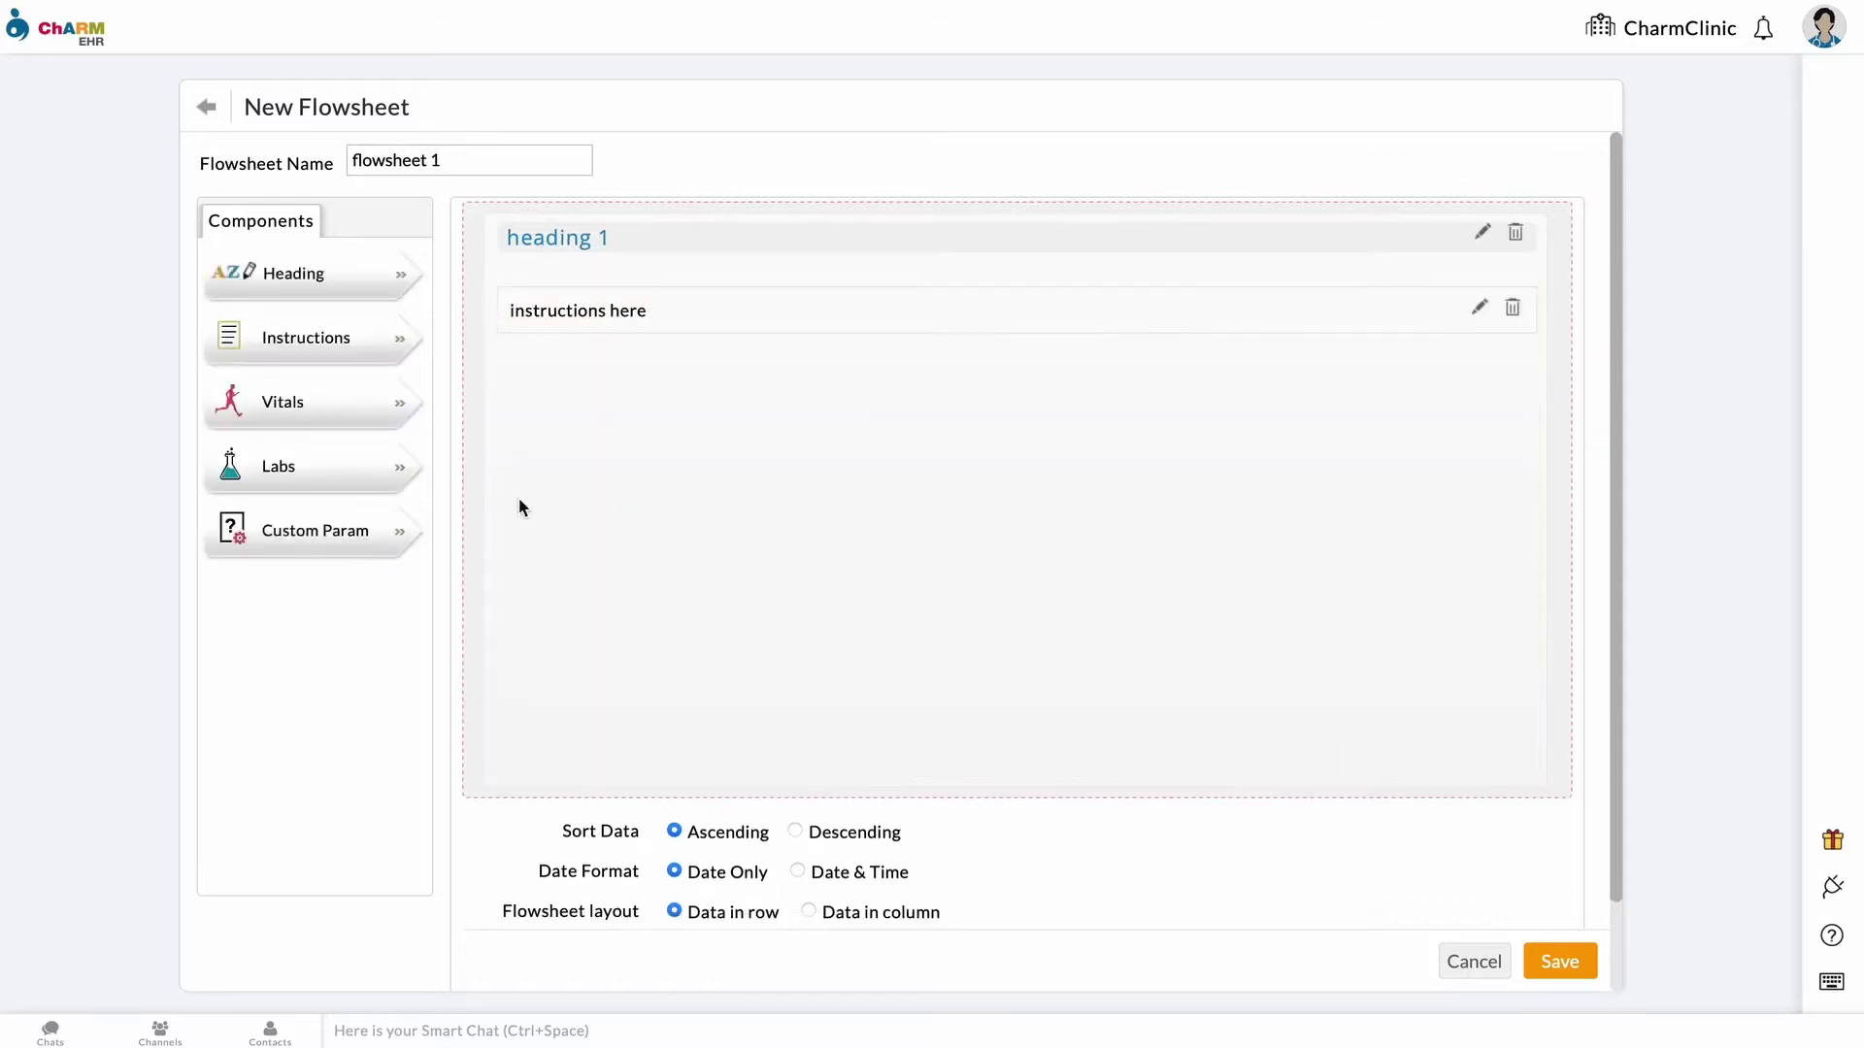
drag(273, 398, 604, 427)
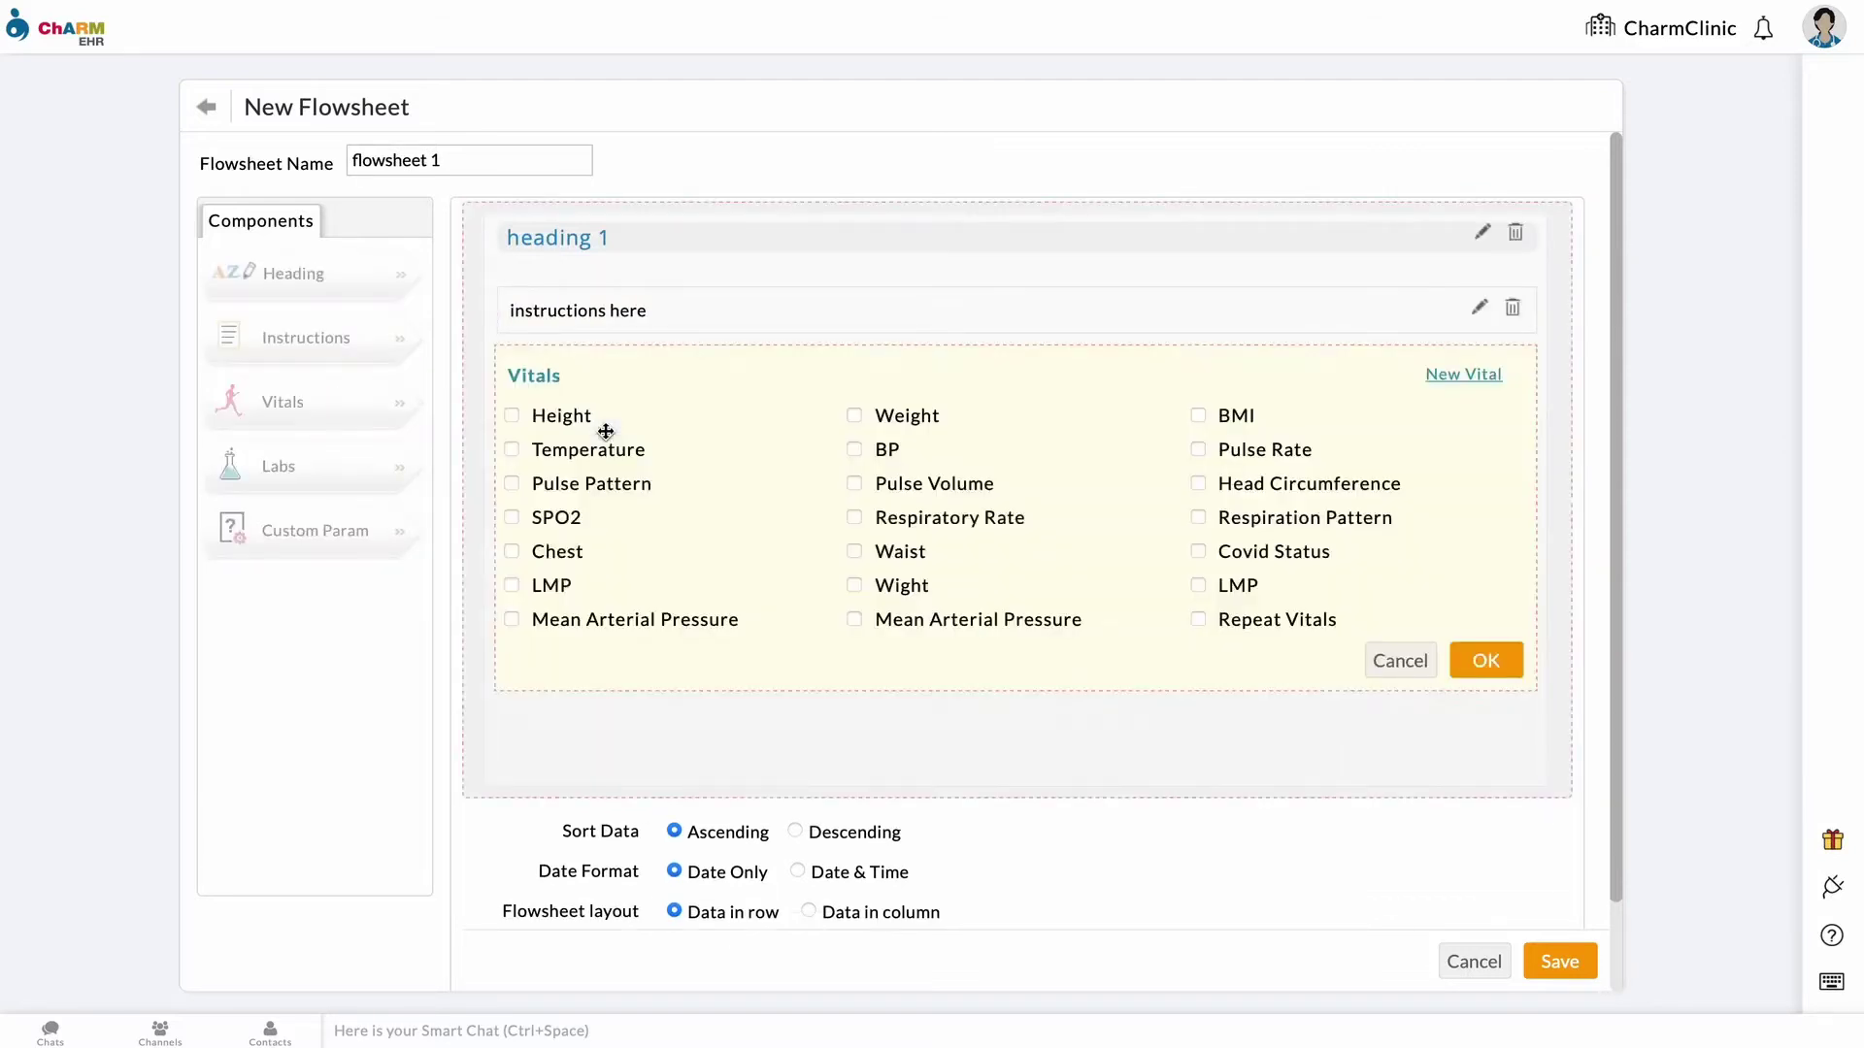
Select Height, Temperature, SPO2, Waist and Wight as the flowsheet's vitals
click(565, 422)
click(569, 451)
click(561, 522)
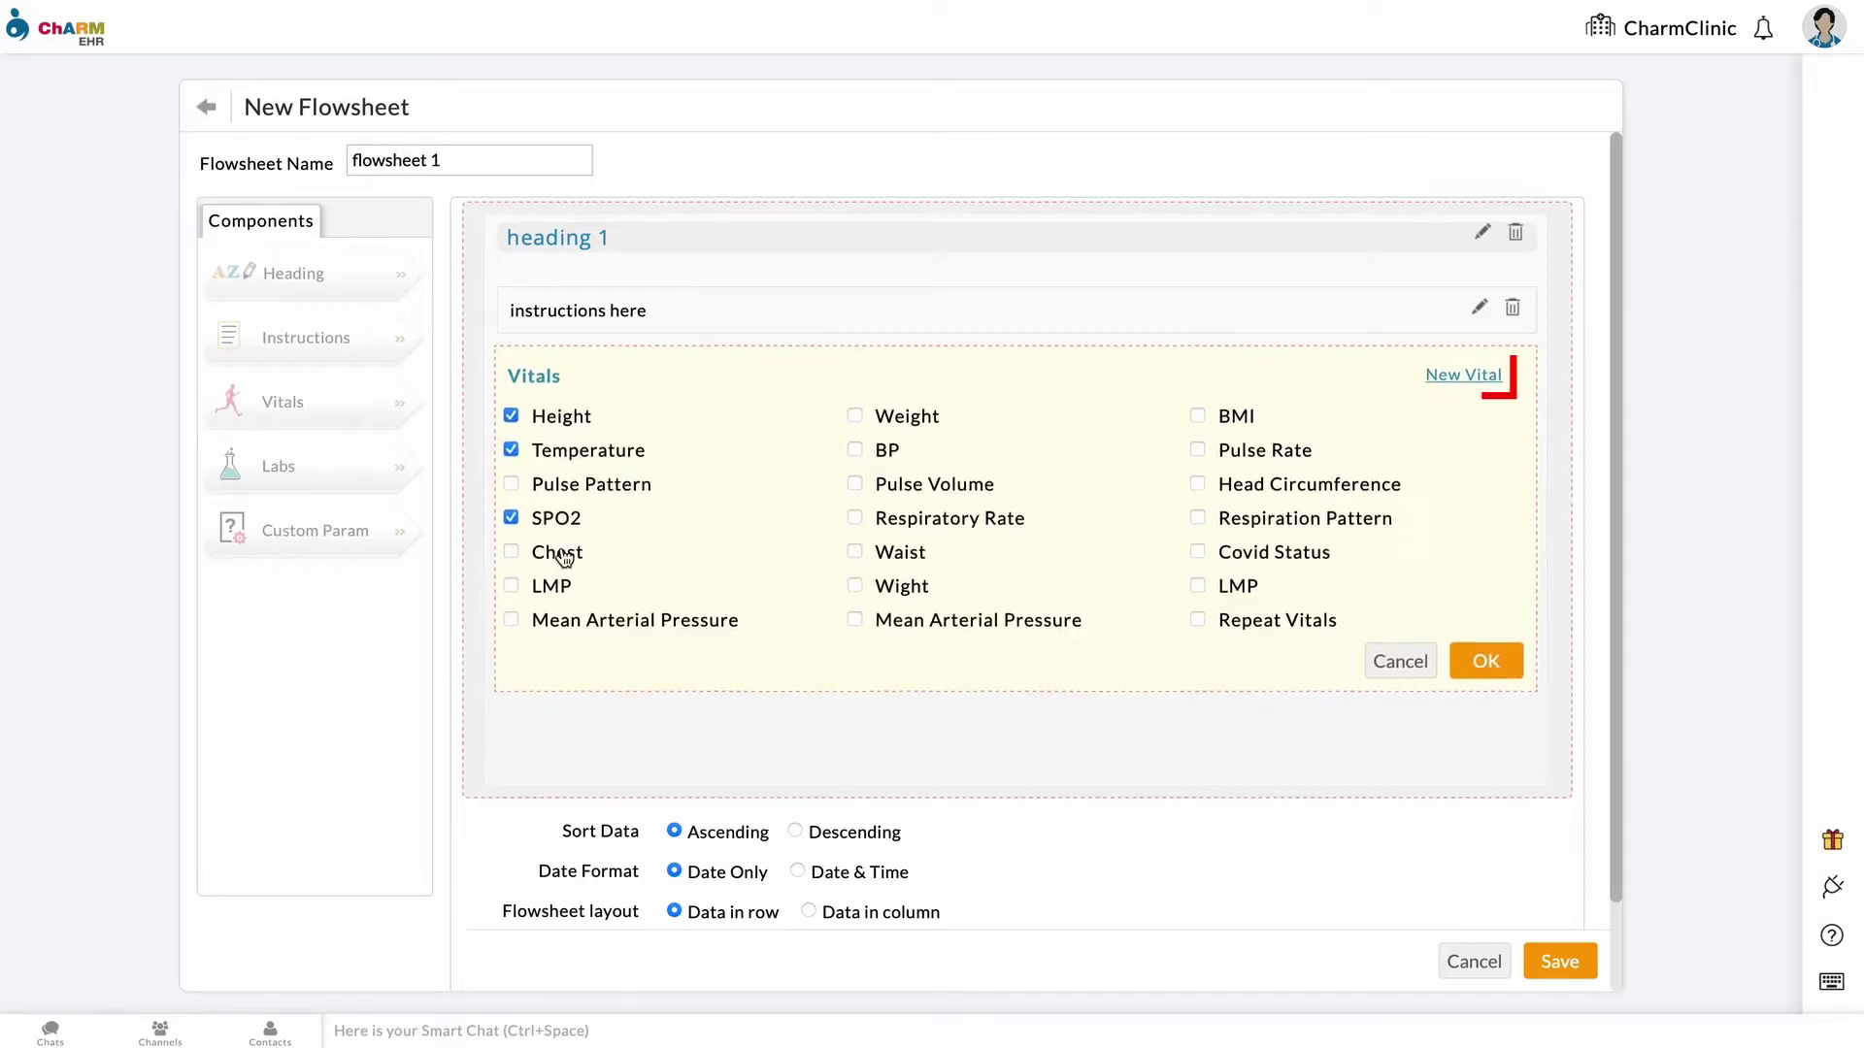
click(874, 552)
click(856, 586)
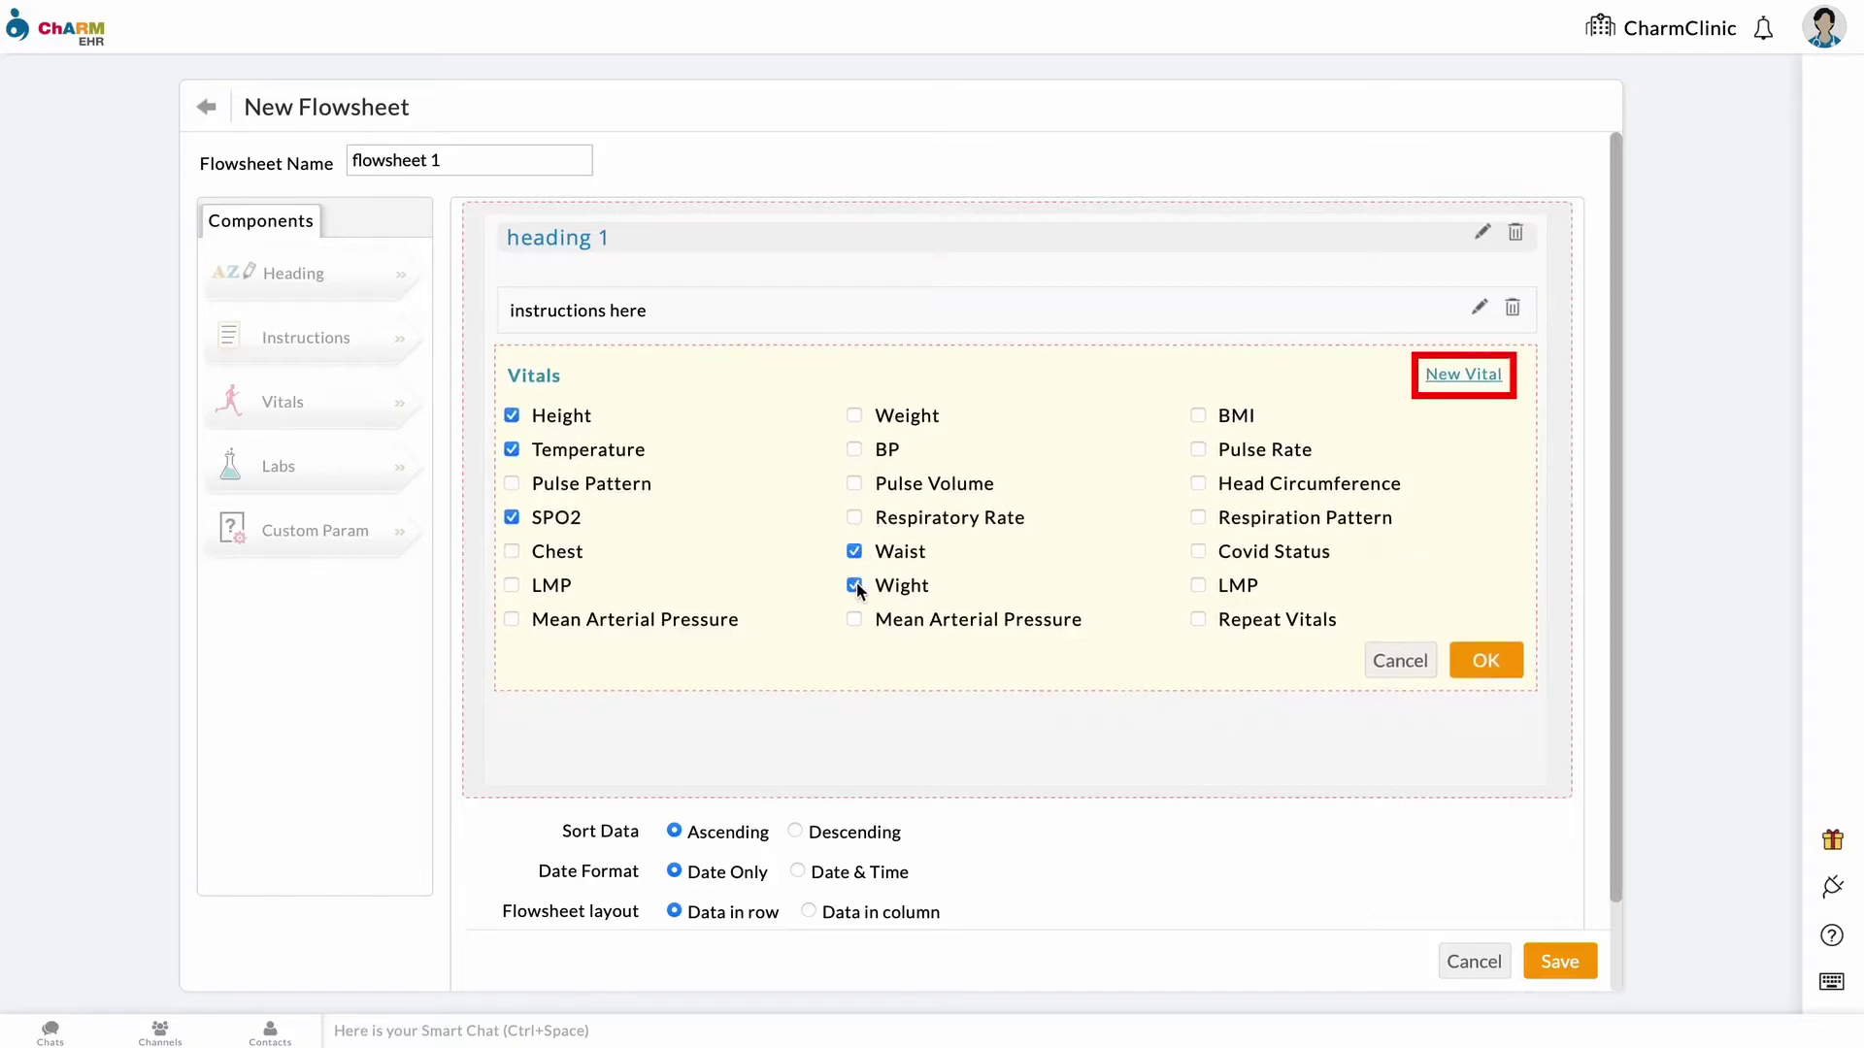
click(1488, 662)
Add a Labs section with Detection Parameters, gpparam1 and Parameter-3, then drop in a custom parameter
drag(324, 475, 636, 649)
text(param)
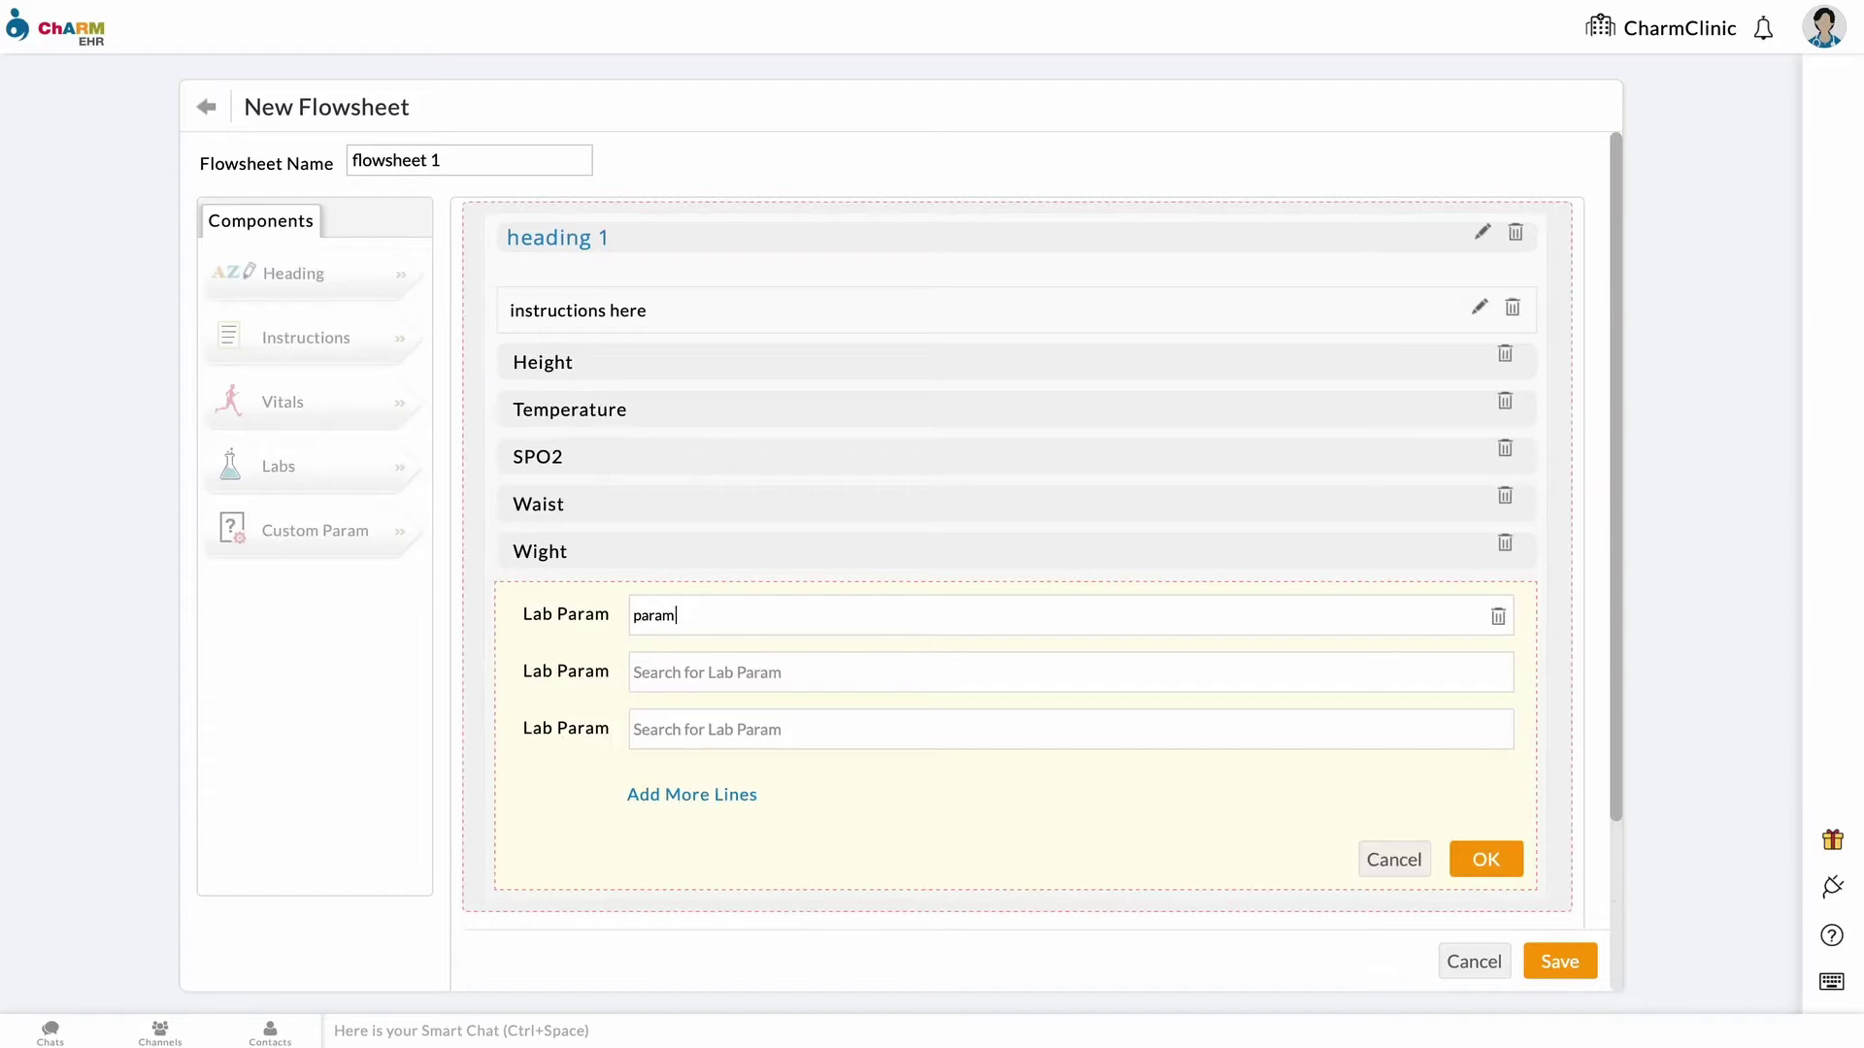
click(707, 677)
click(697, 670)
text(param)
click(706, 816)
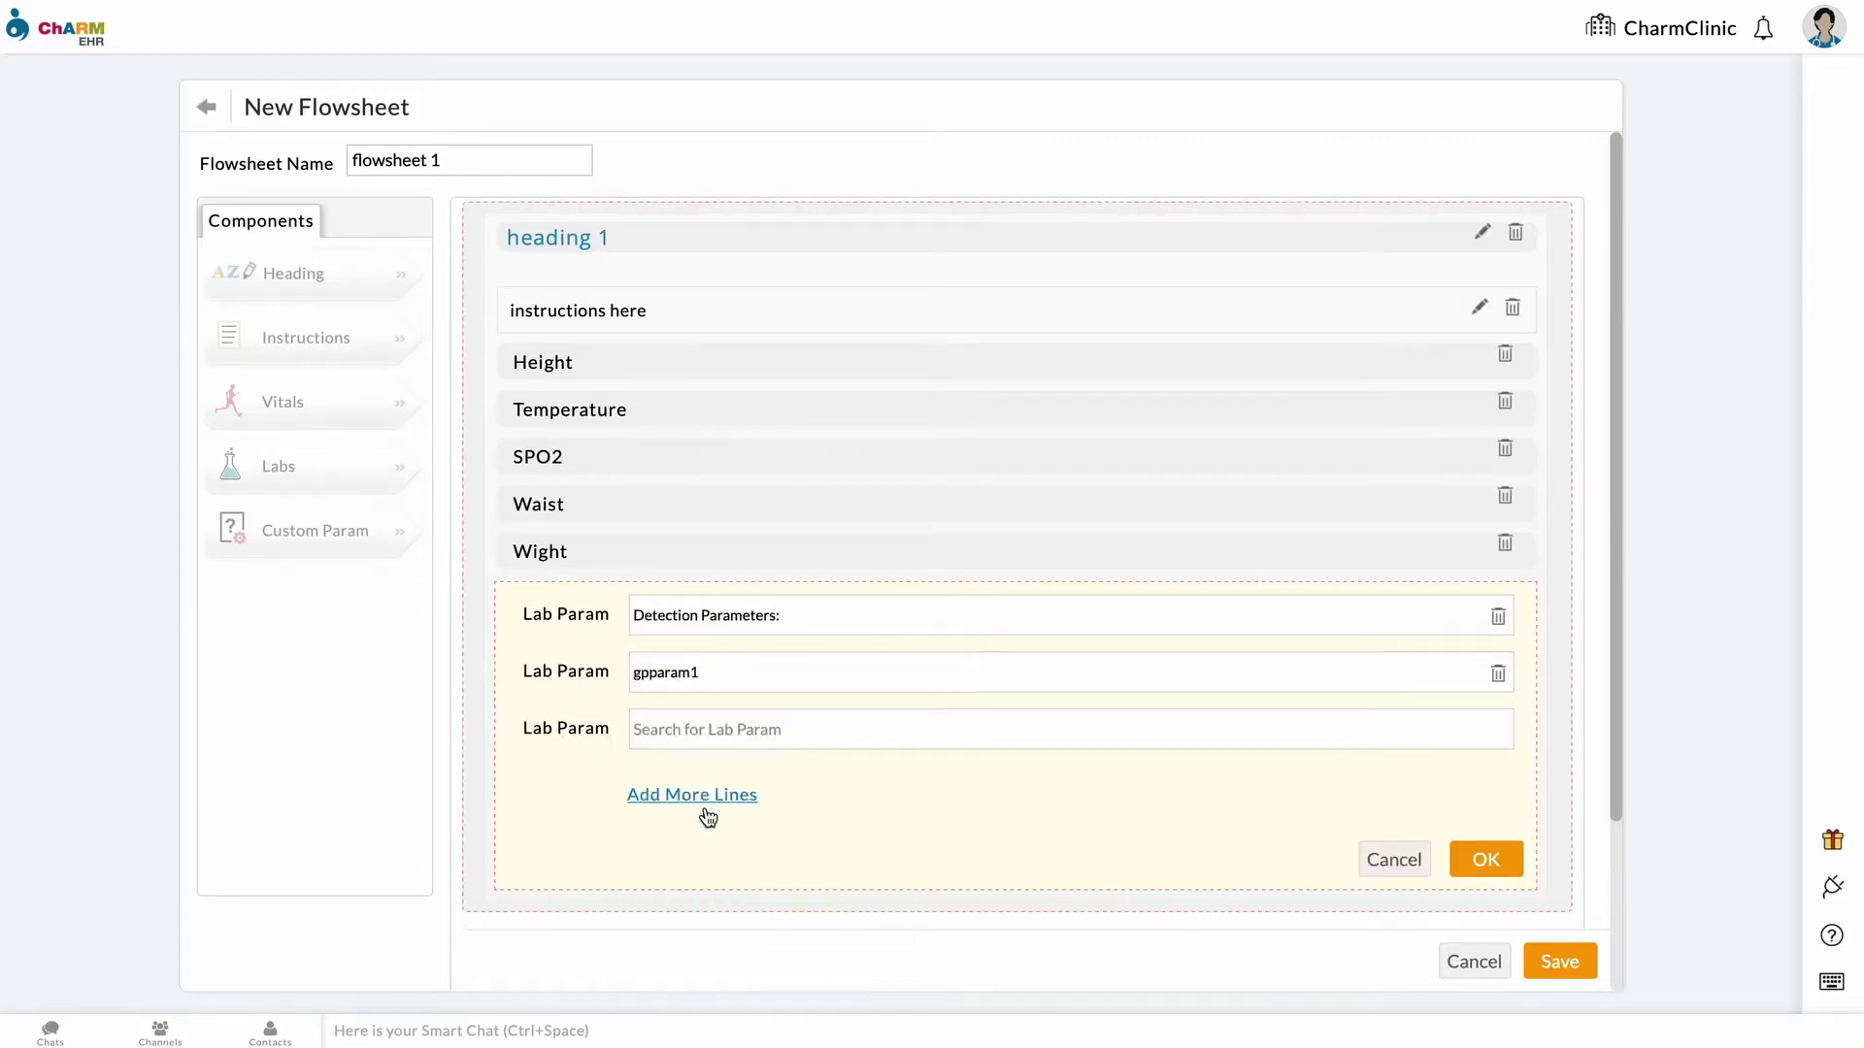
text(param)
click(938, 844)
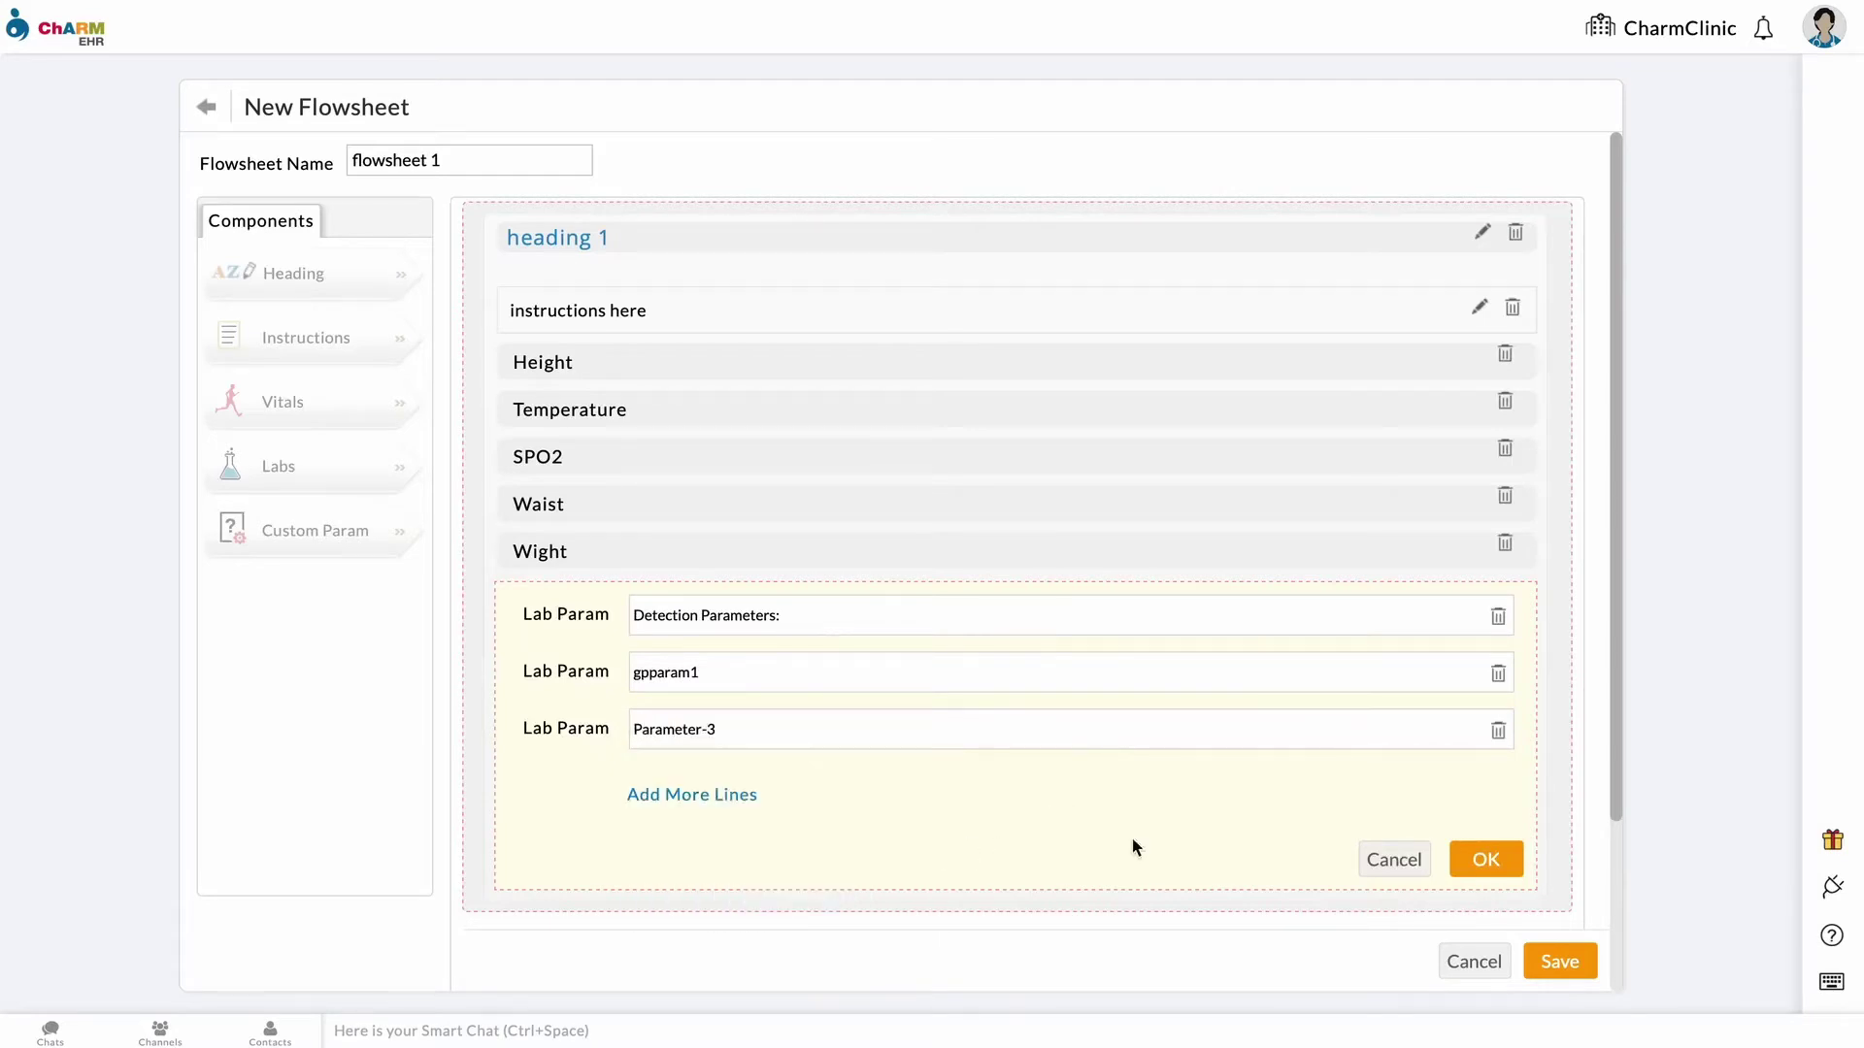
click(1485, 859)
drag(281, 540, 586, 764)
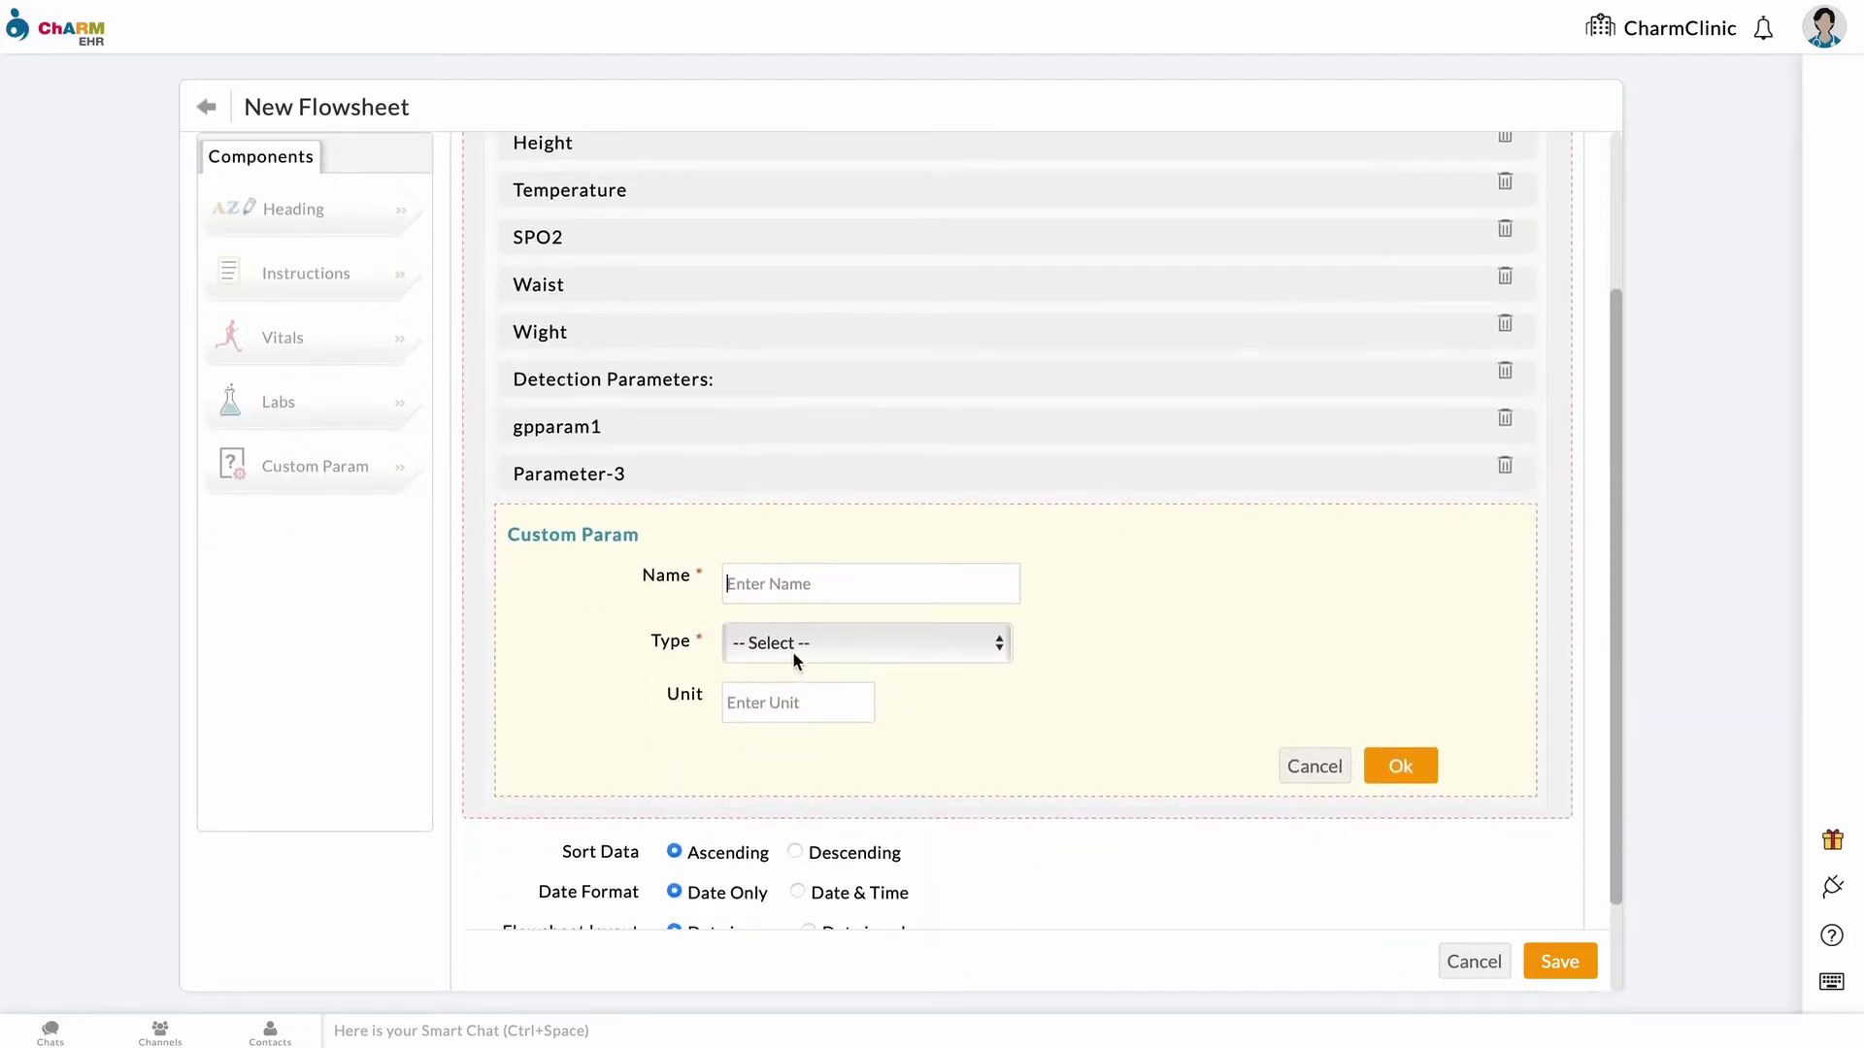
Name the custom parameter 'param custom' with unit 4, briefly trying a Rating Scale of 10
text(param custom)
click(765, 639)
click(769, 666)
text(4)
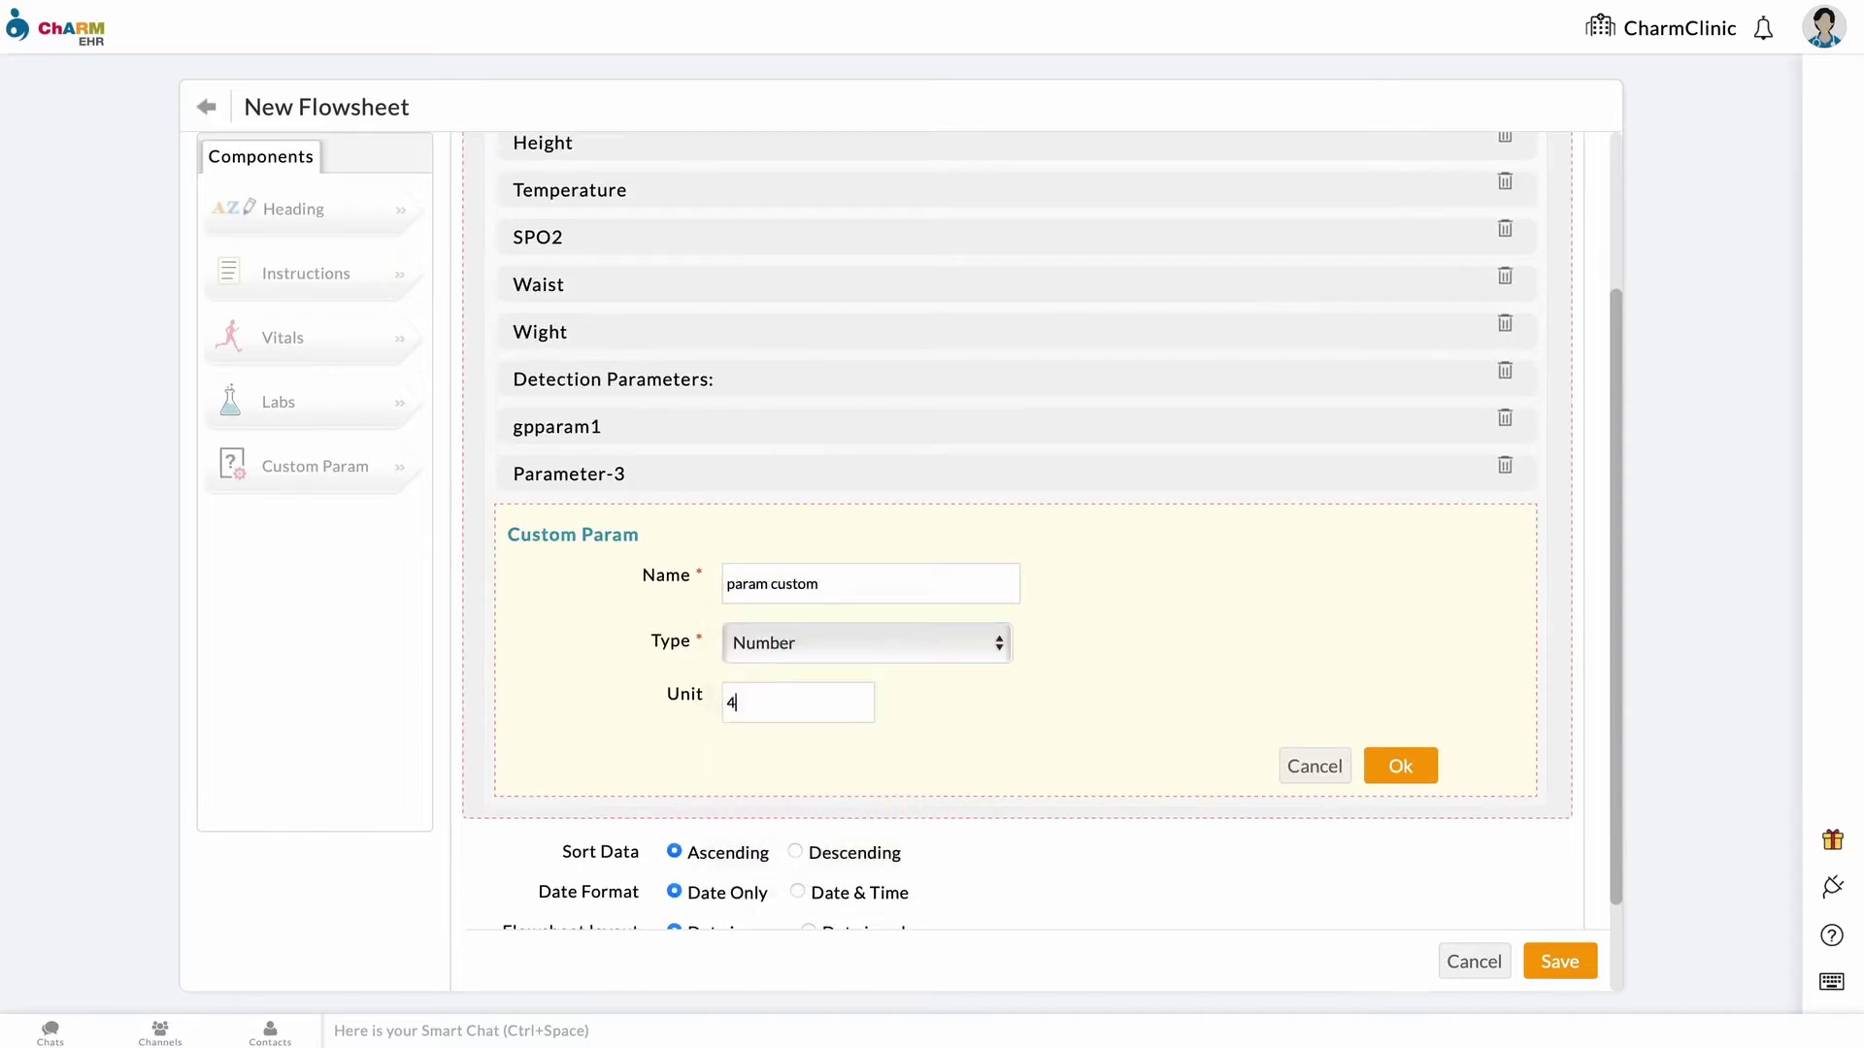
click(769, 649)
click(768, 715)
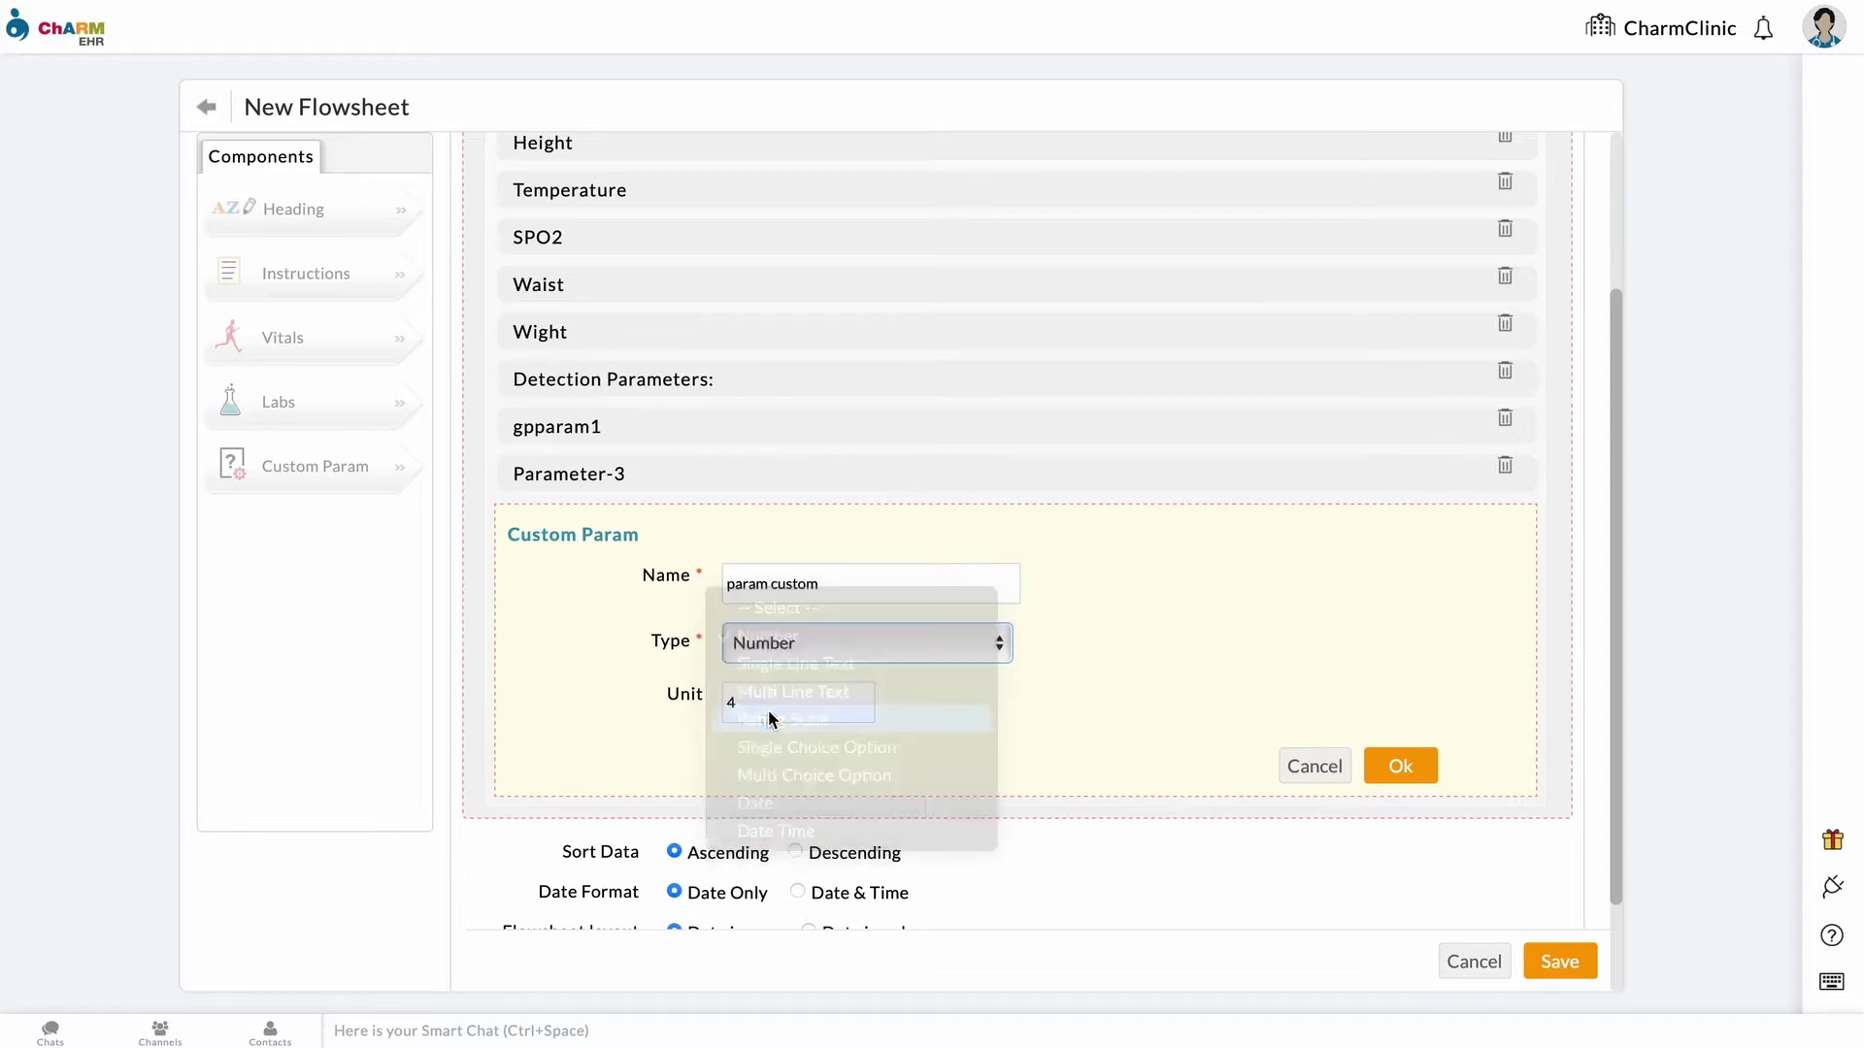
text(10)
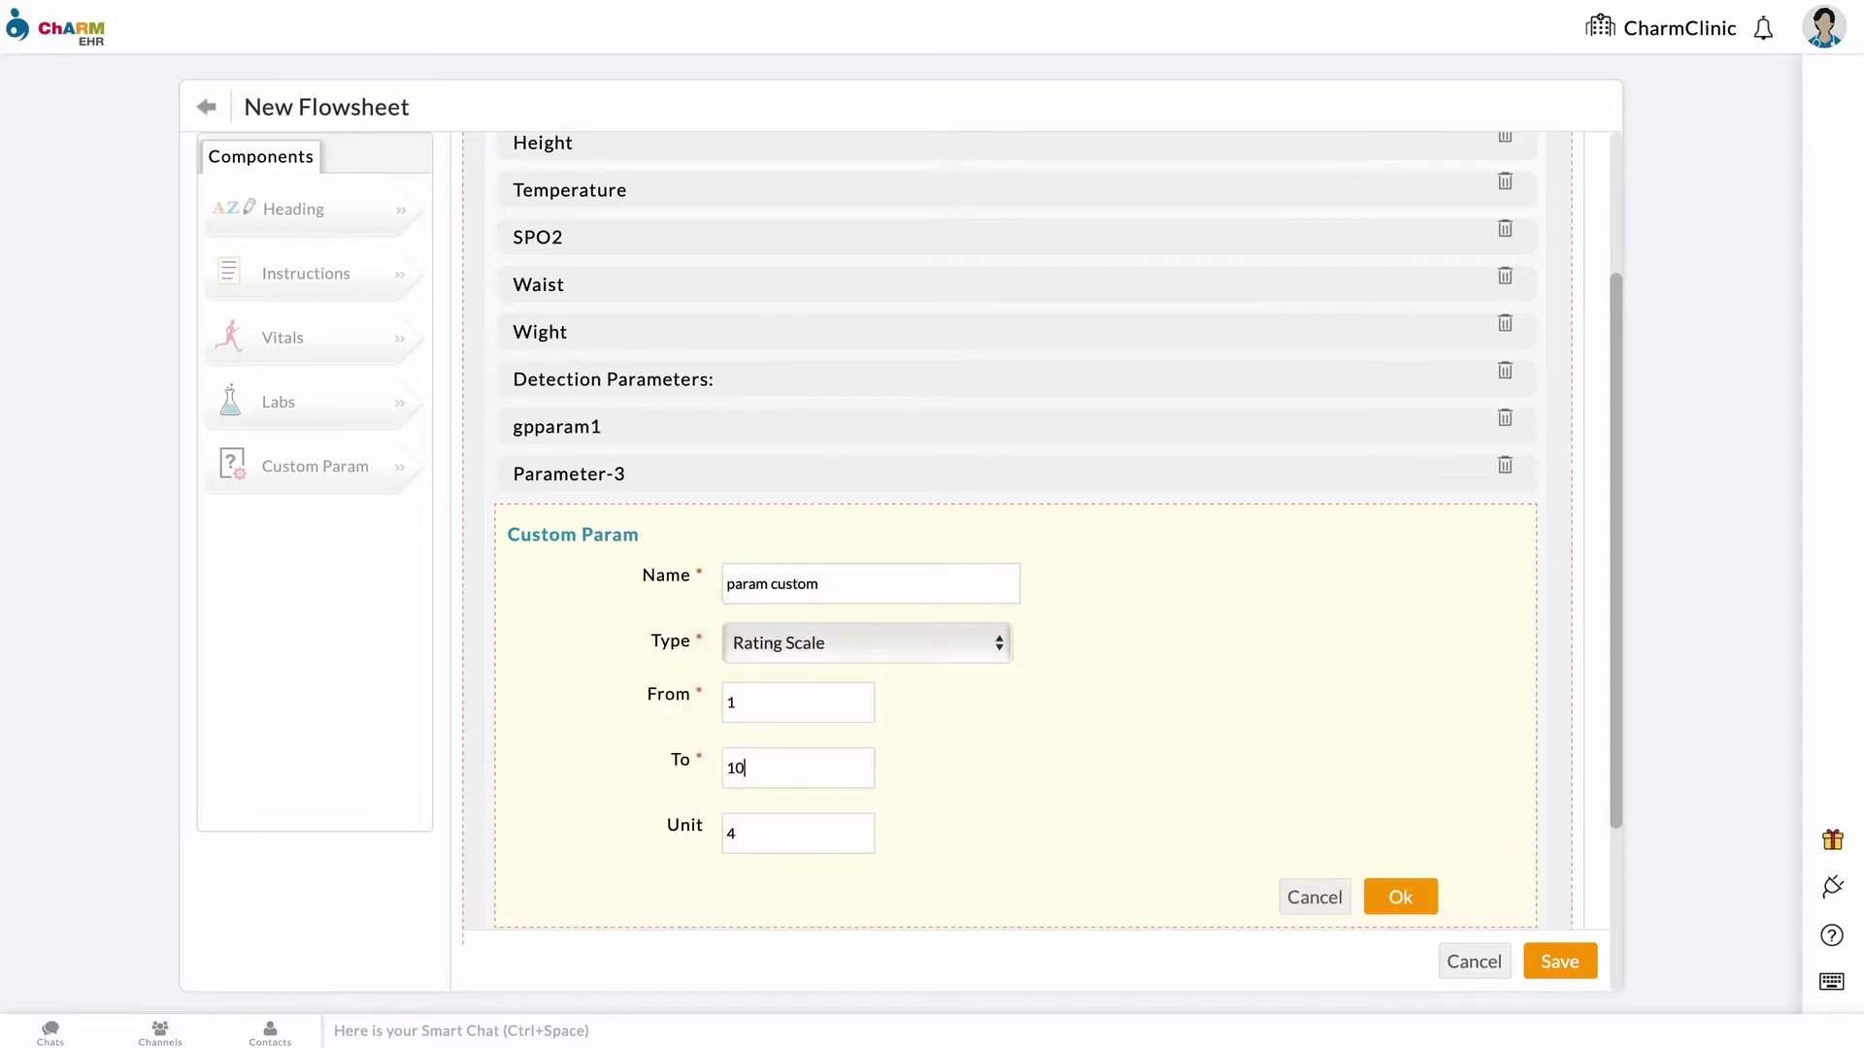
scroll(955, 755, up, 2)
Make it a Single Choice Option with answers answer1 and answer2, and save it
click(890, 753)
click(865, 782)
scroll(865, 782, down, 3)
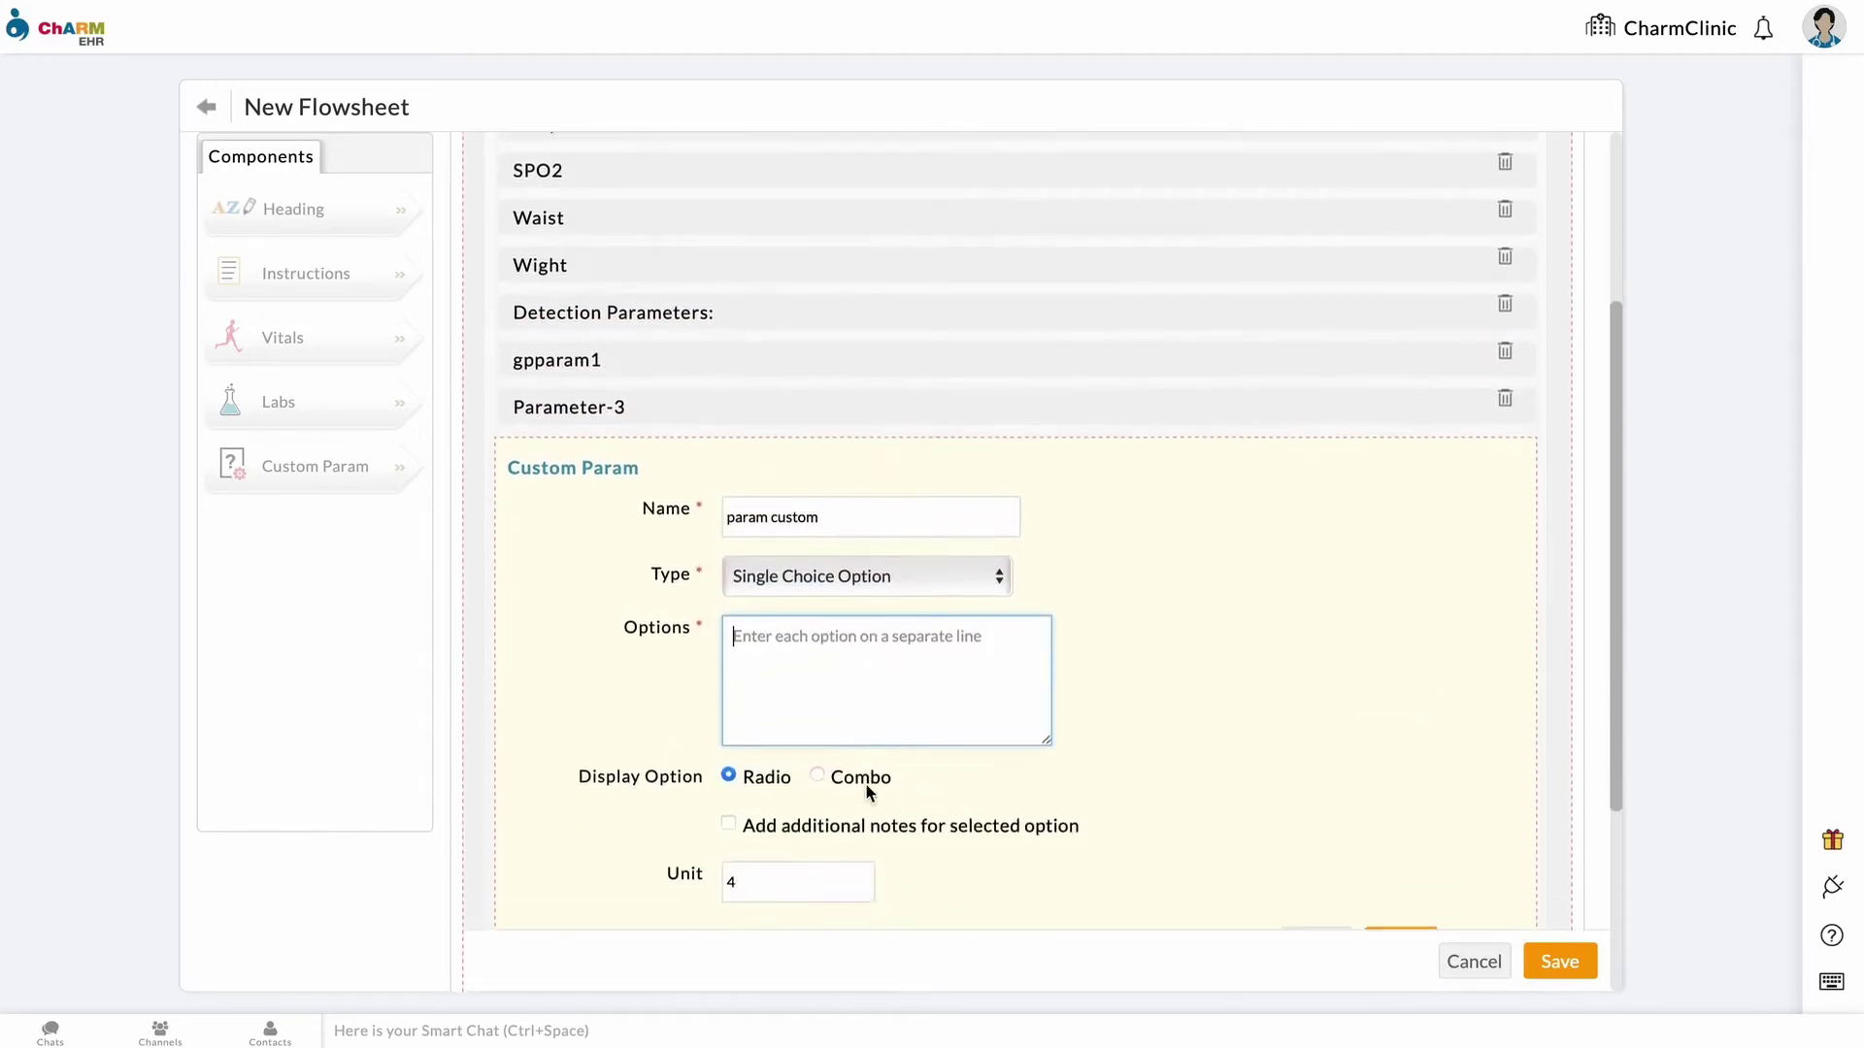
text(answer1)
key(Return)
text(answer2)
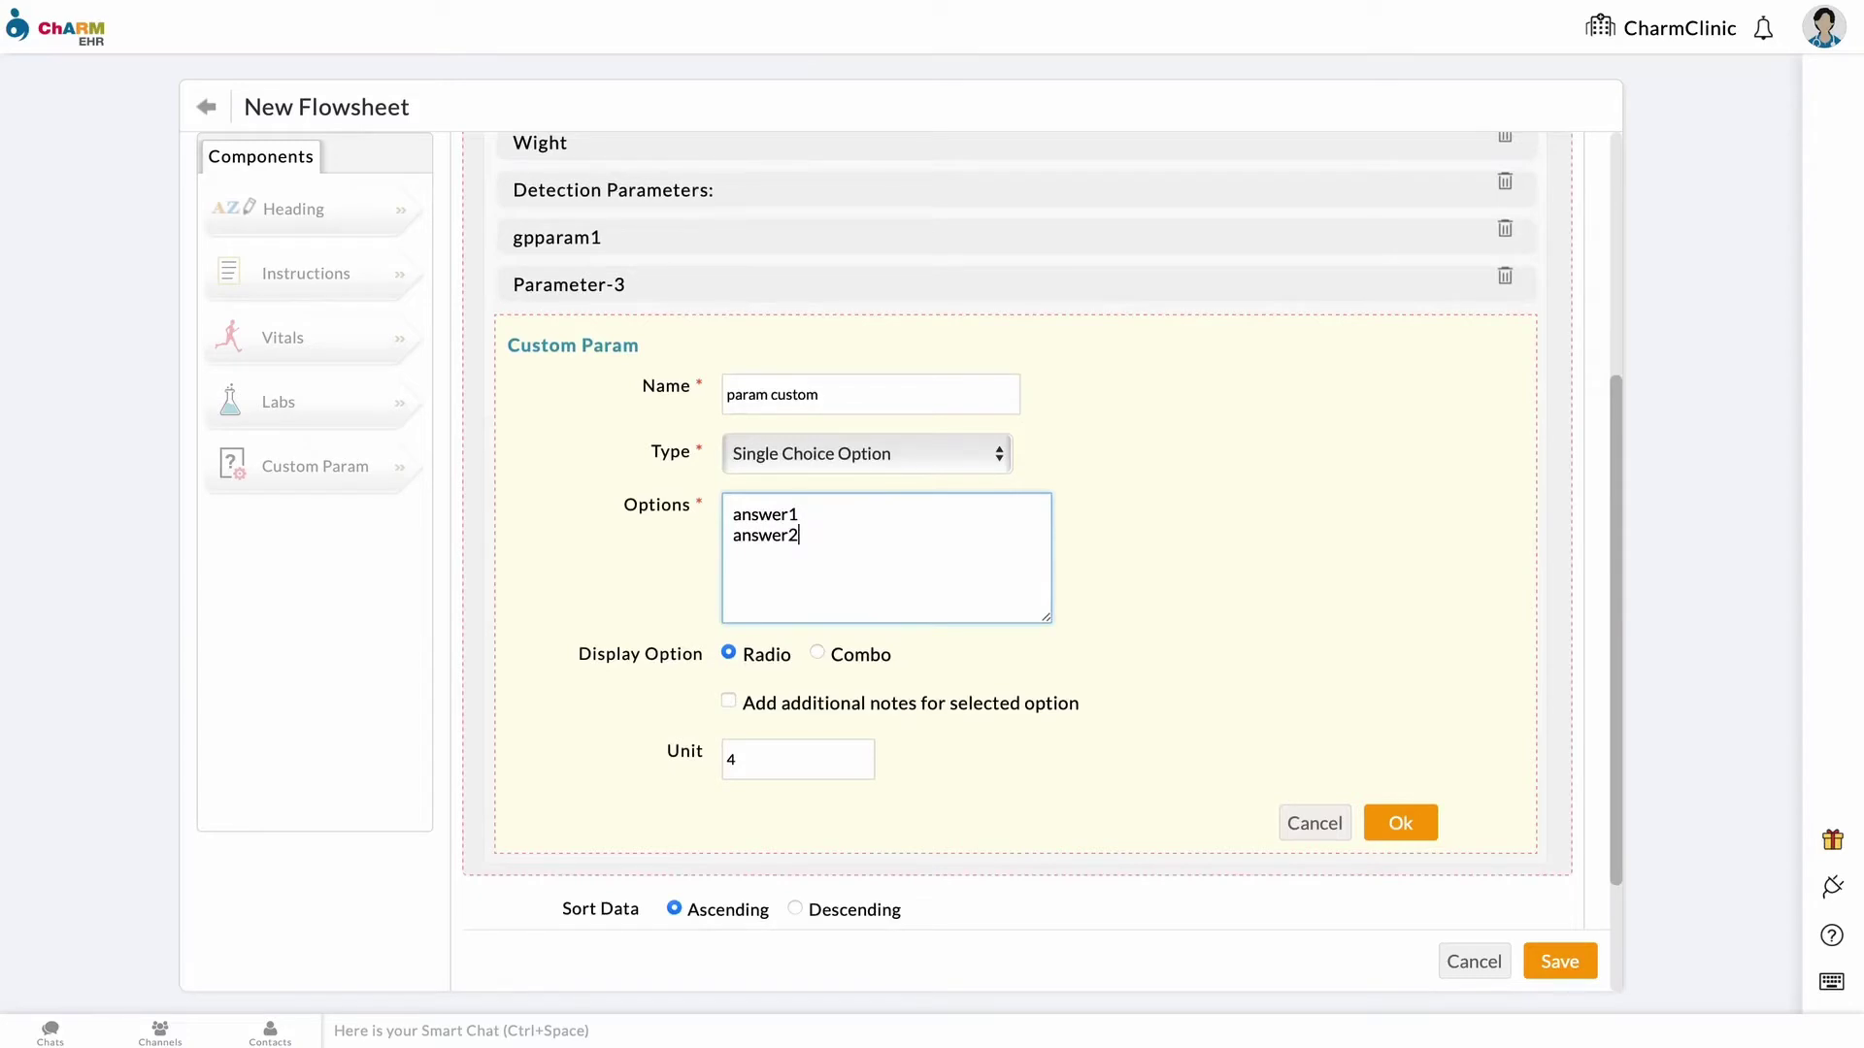
scroll(1319, 736, down, 2)
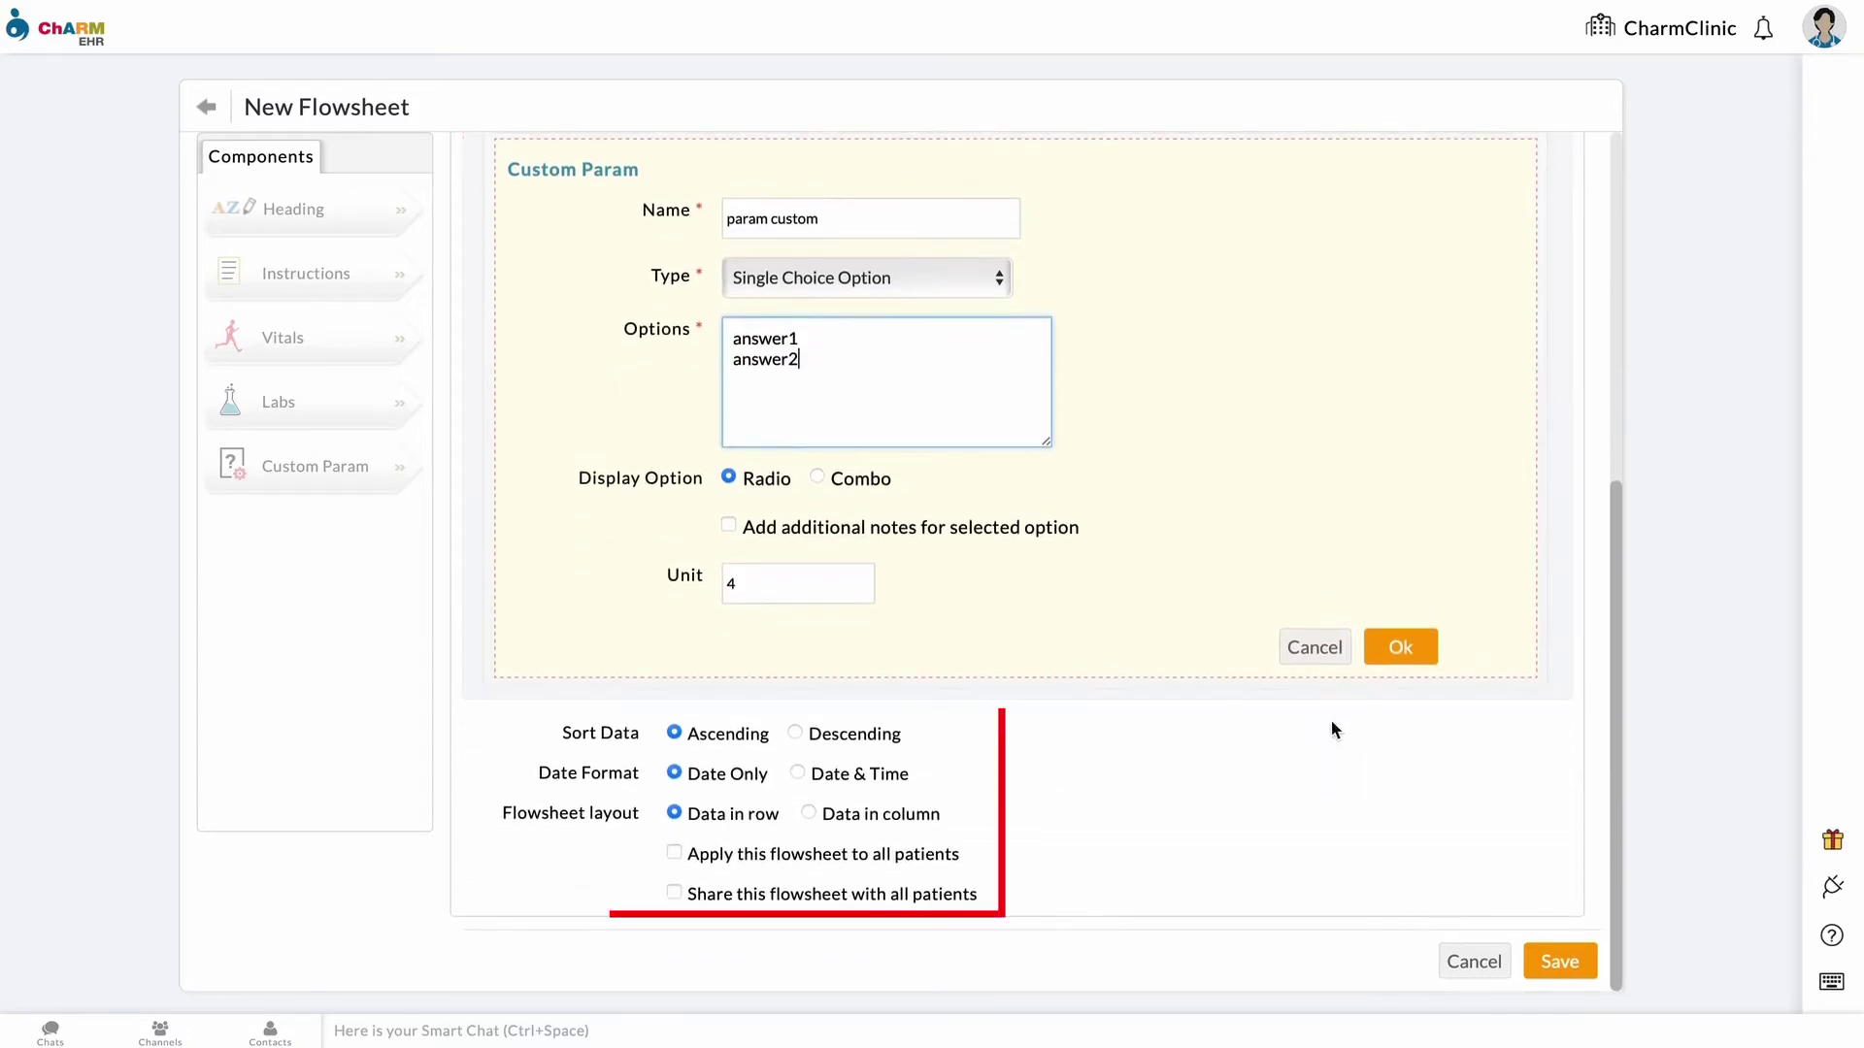
click(1397, 650)
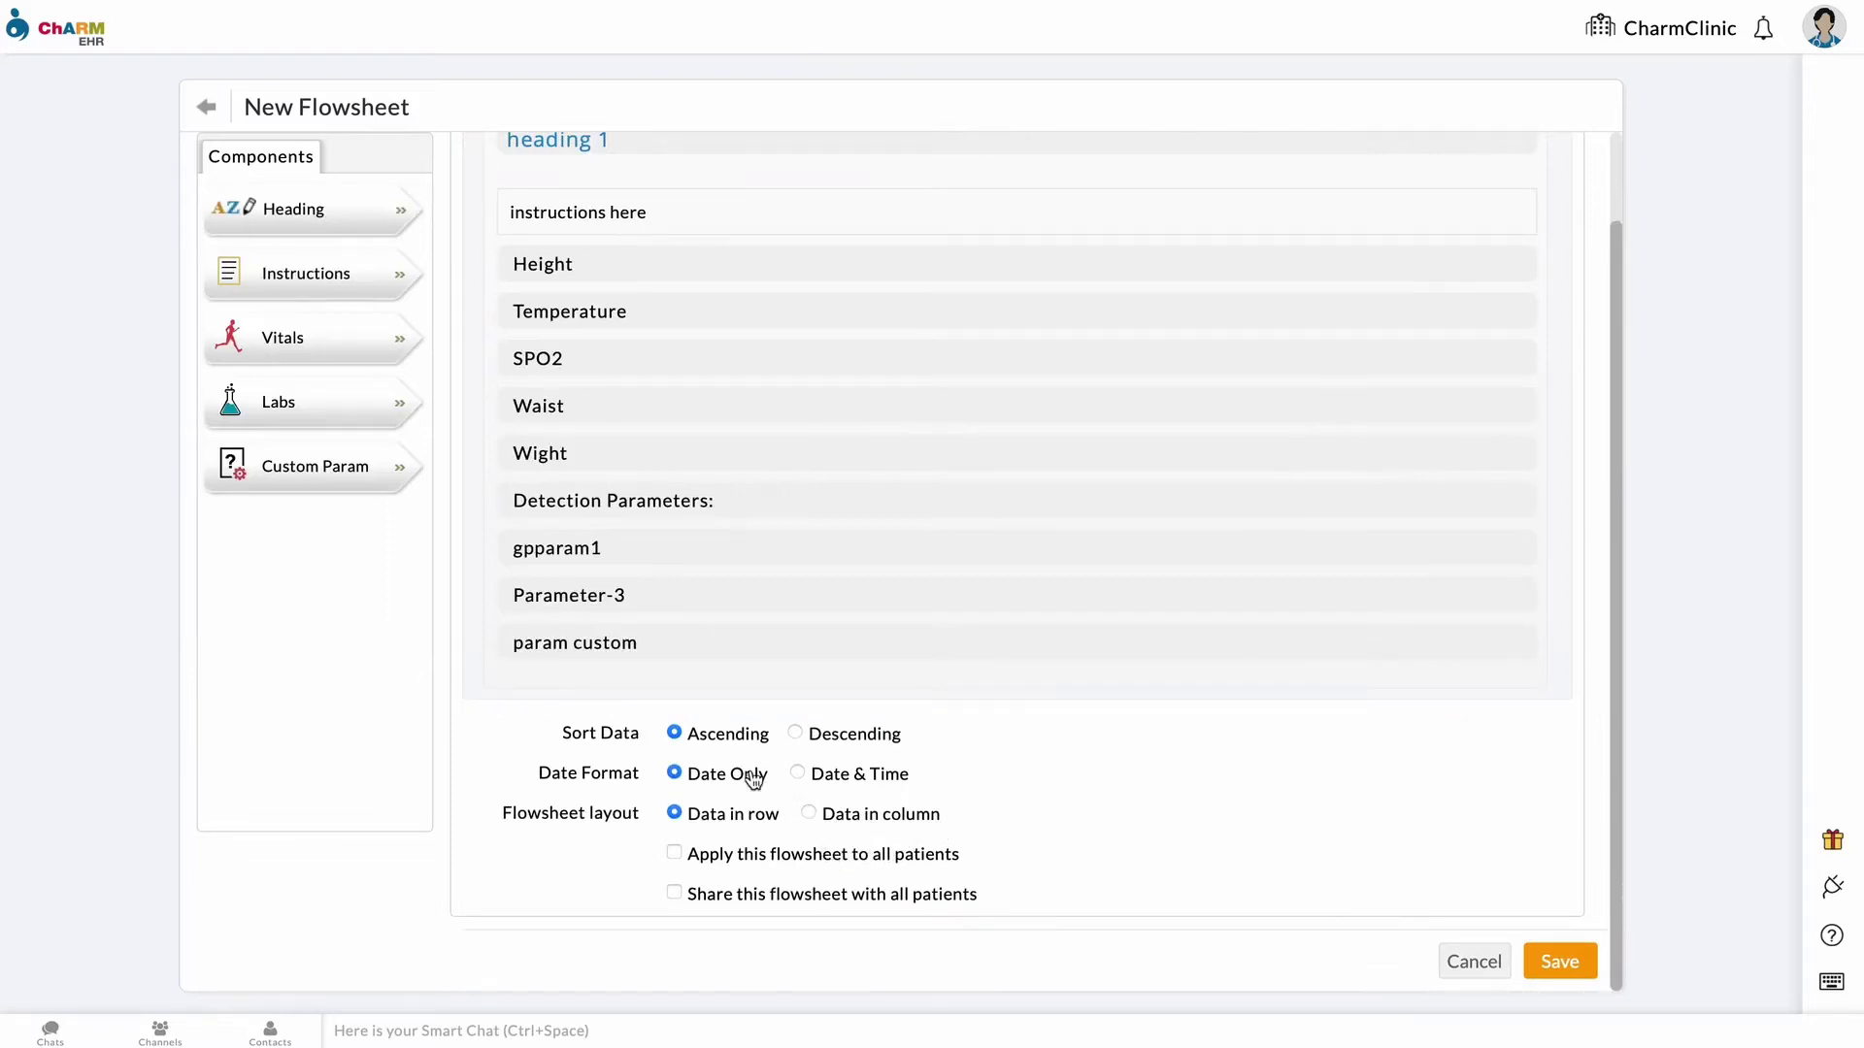
Use Date & Time and data in columns, apply and share with all patients, filled once a month
click(800, 774)
click(850, 817)
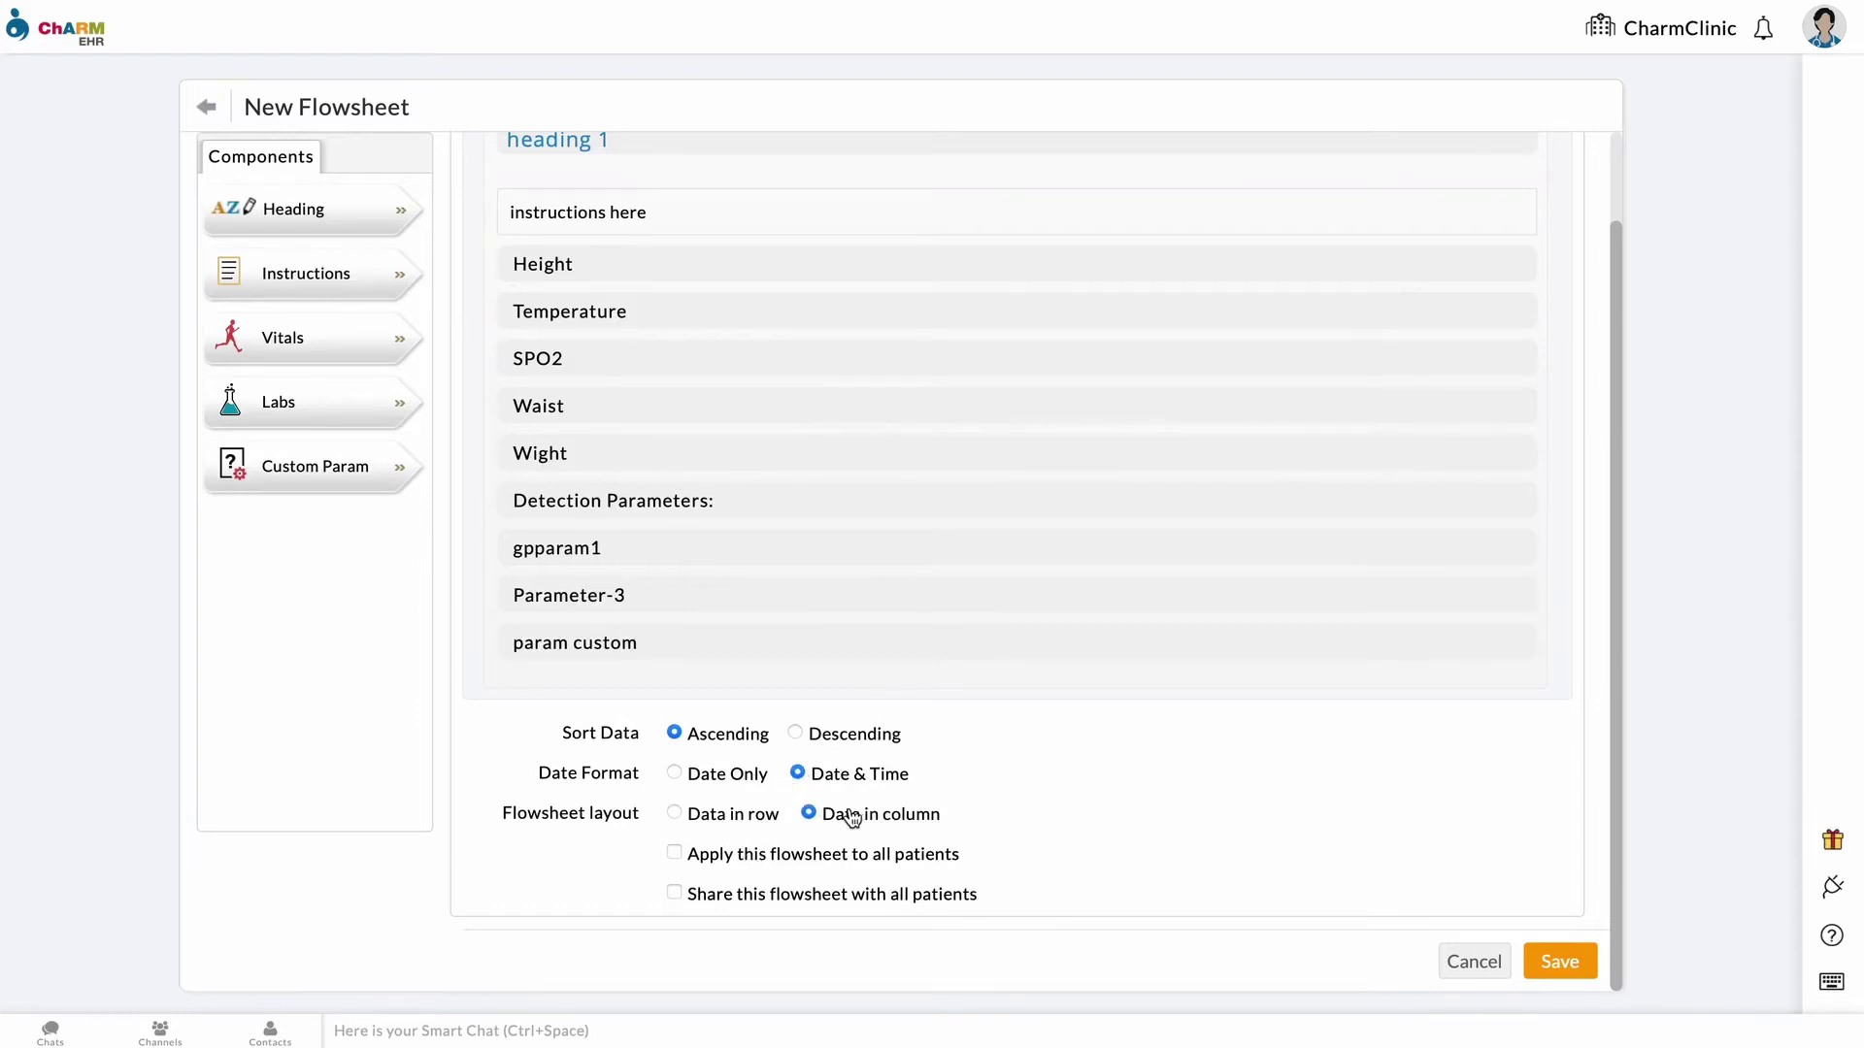
click(735, 861)
click(739, 904)
scroll(739, 904, down, 1)
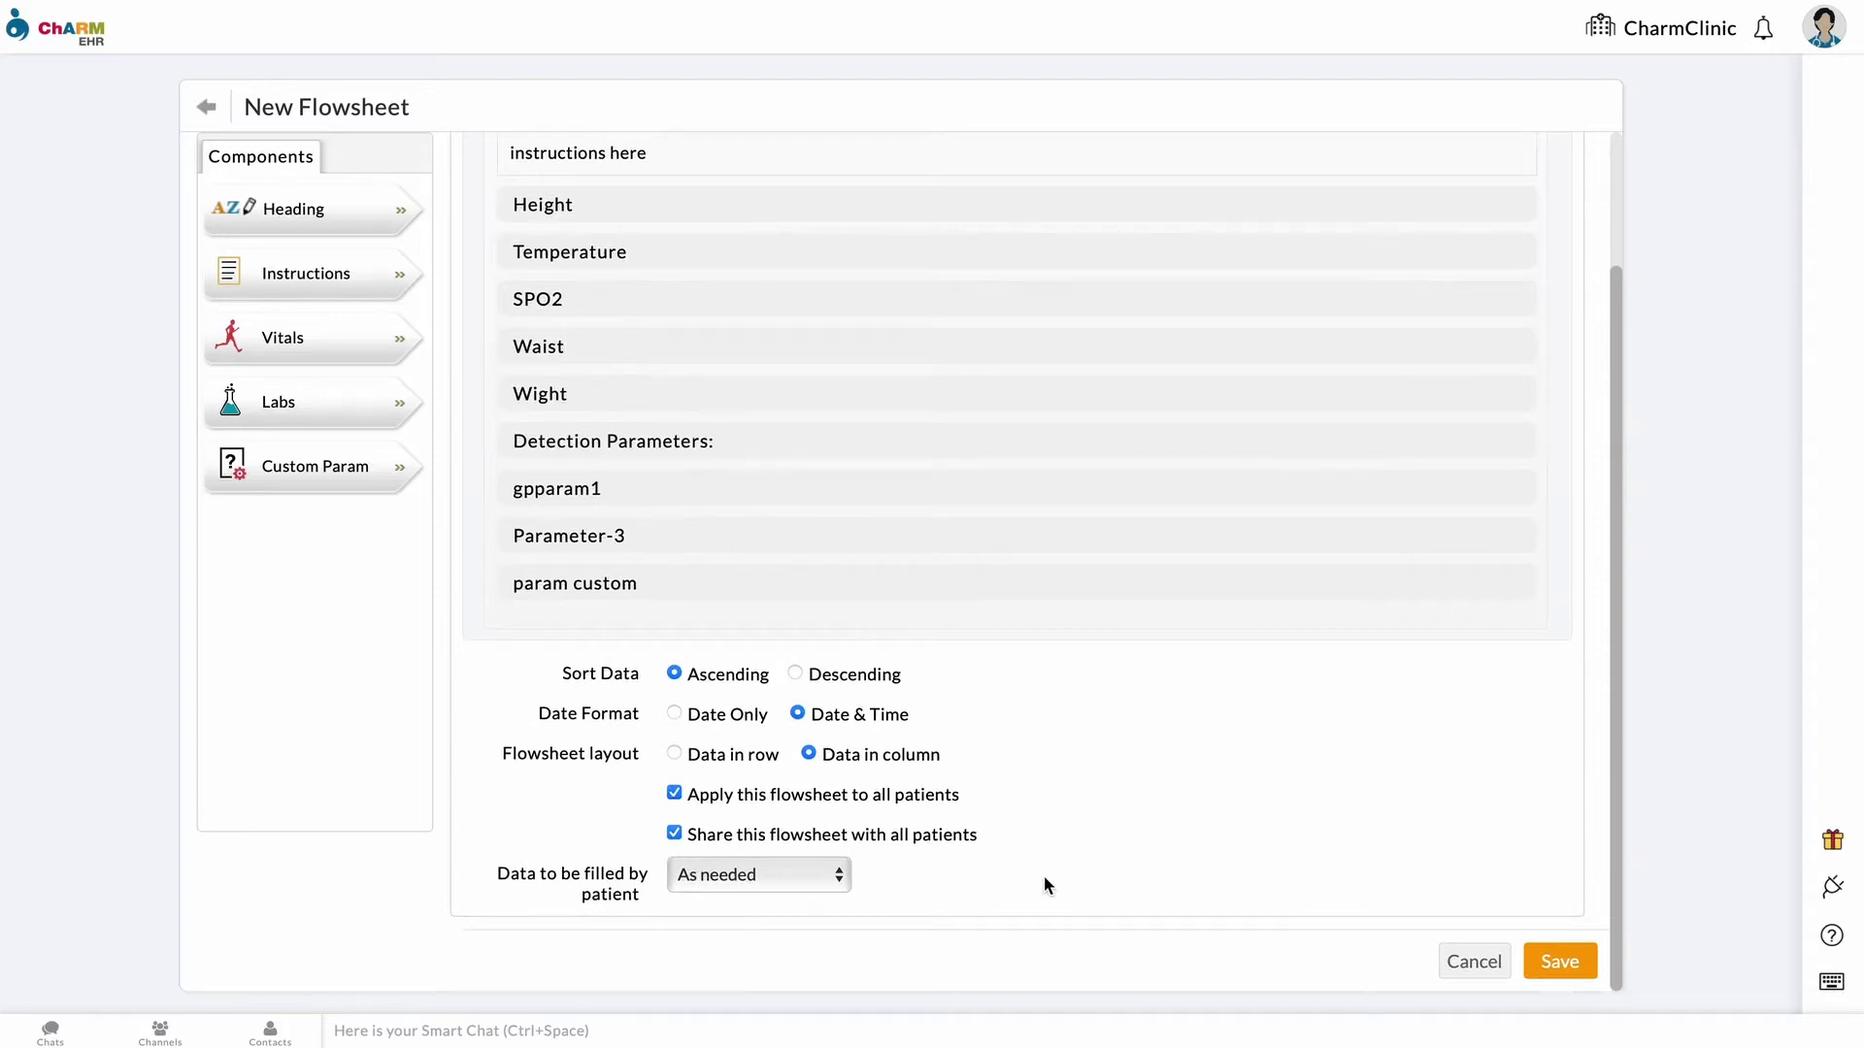
click(772, 891)
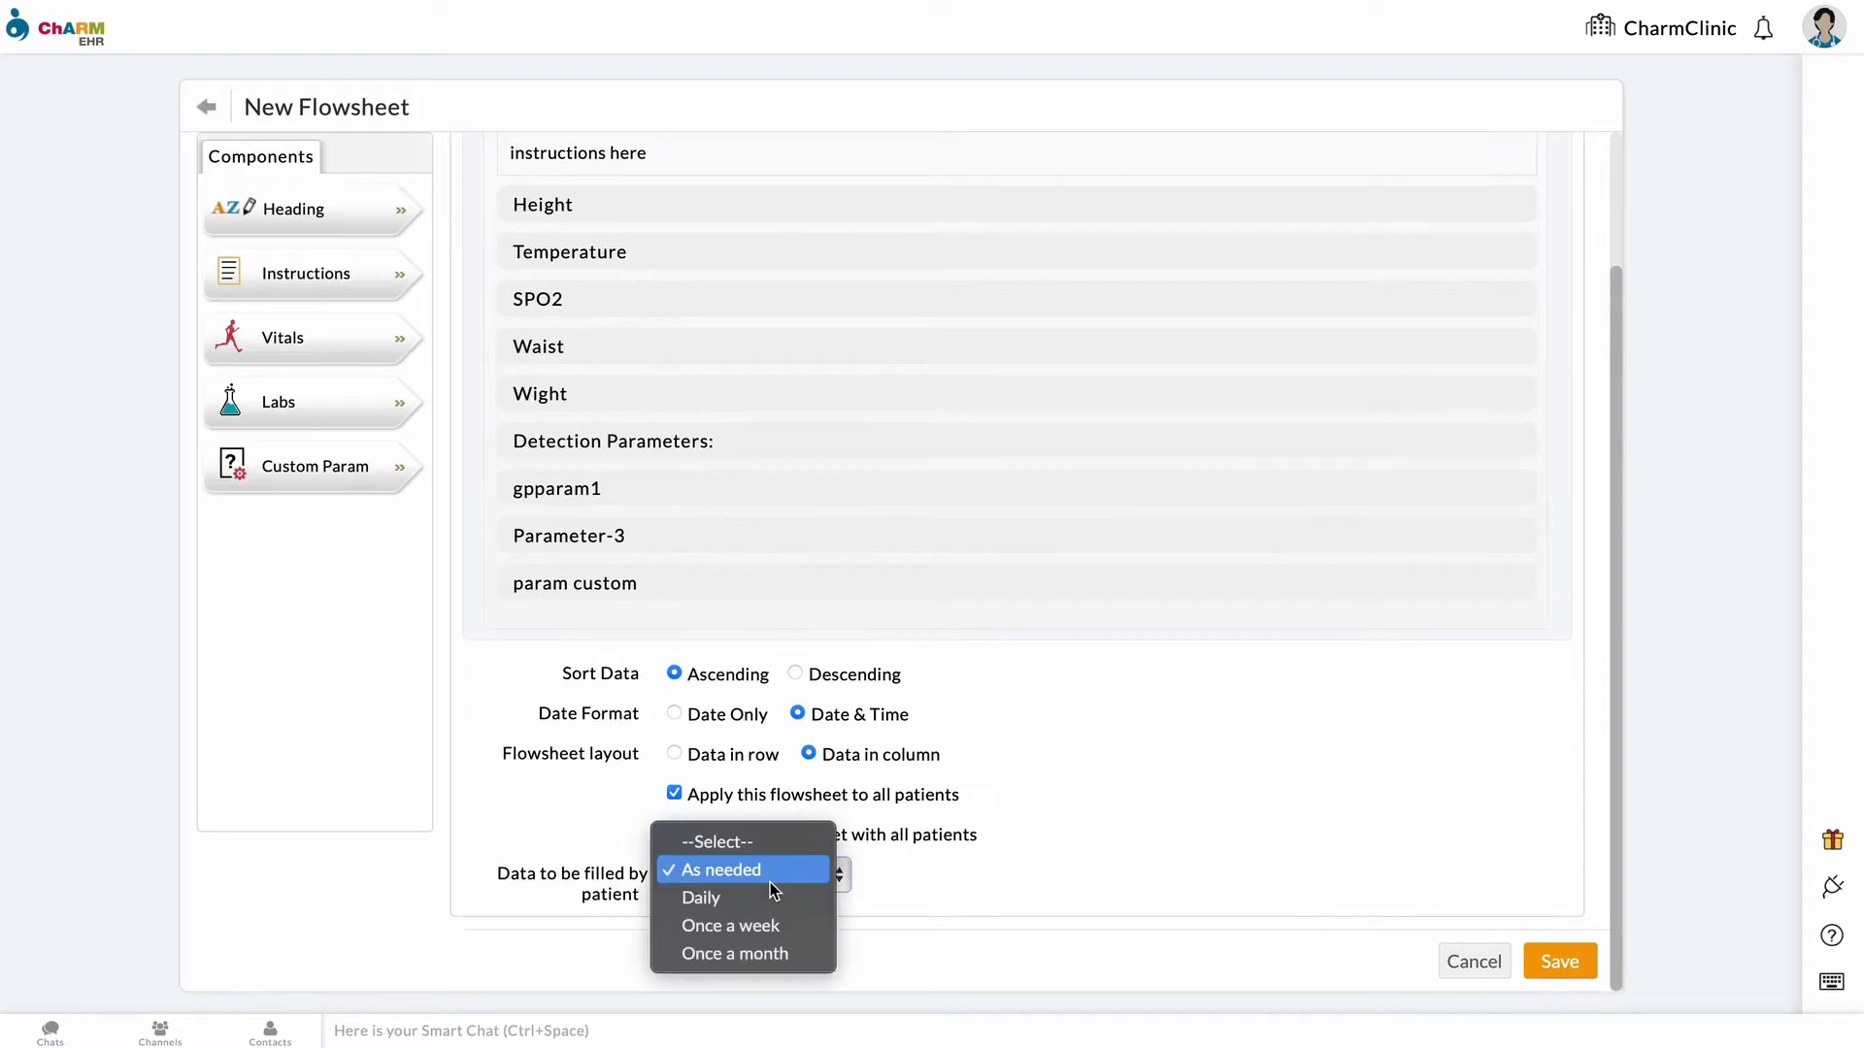
click(773, 954)
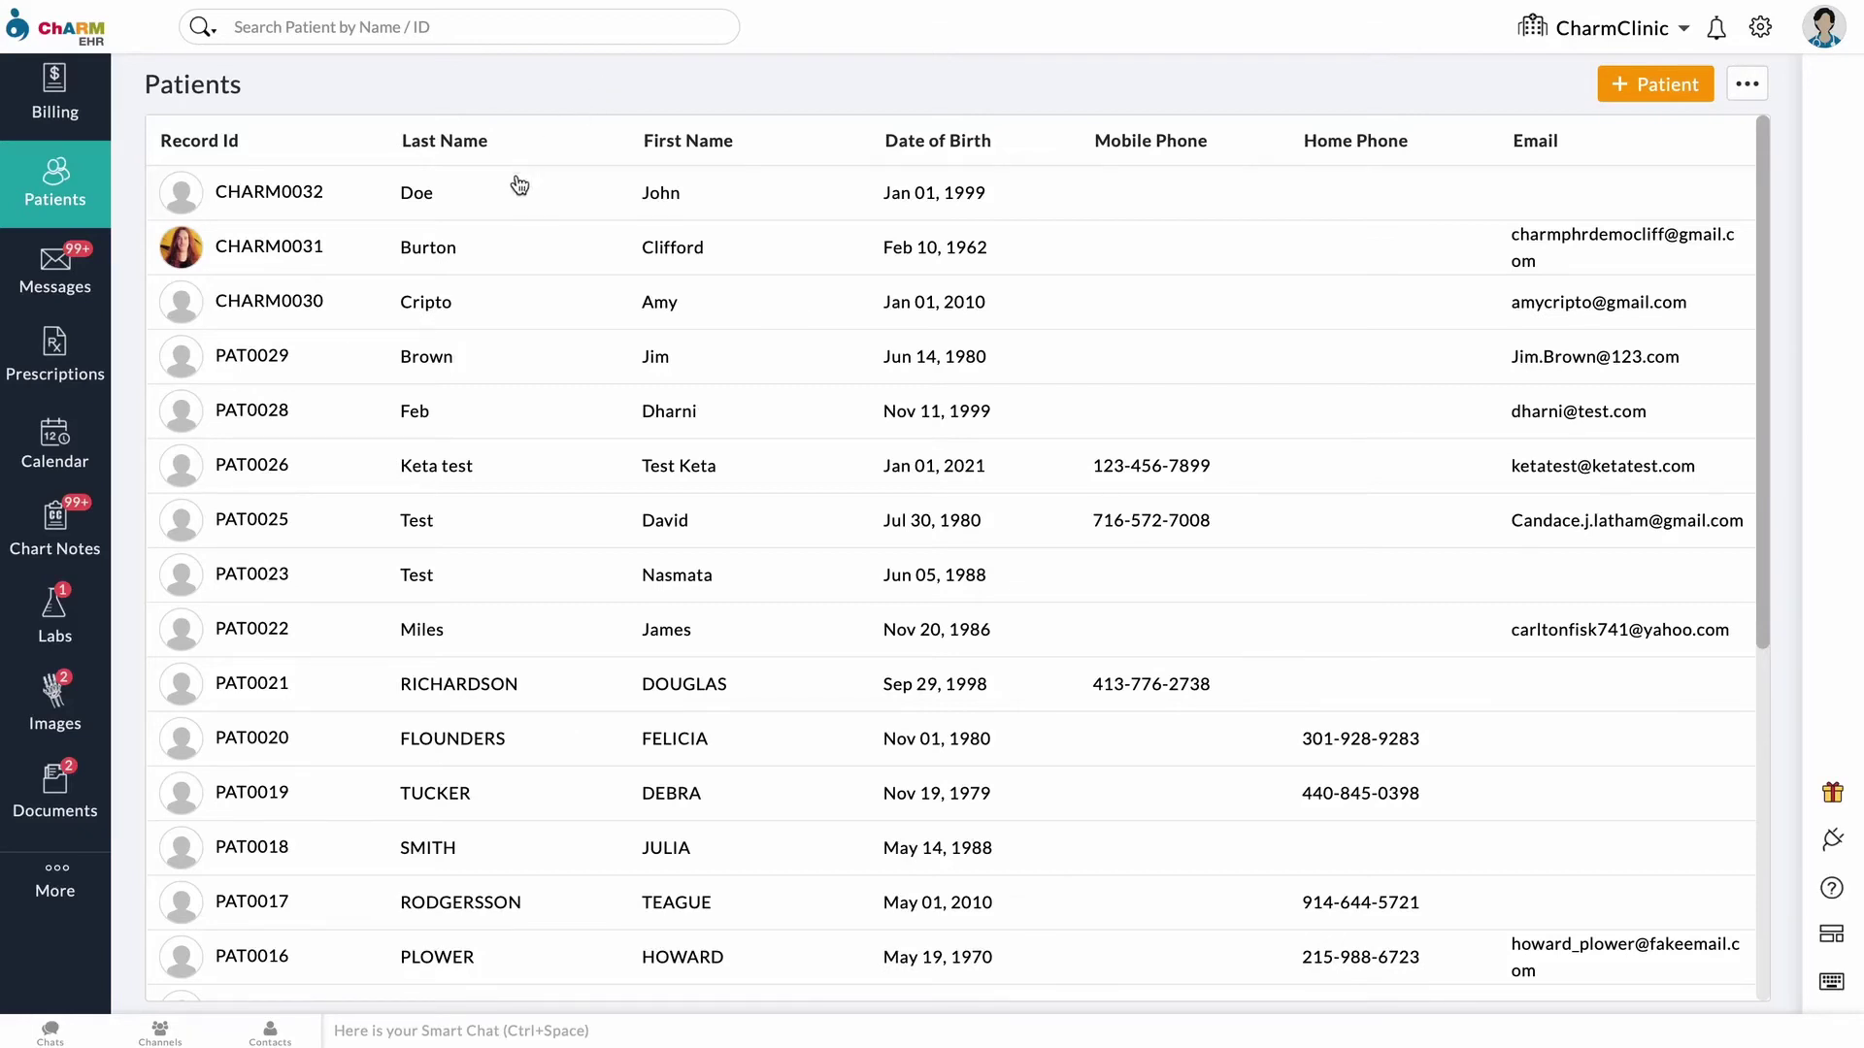
Open the patient's chart, dismiss the alerts, and show their Flowsheet tab
click(483, 260)
click(1124, 428)
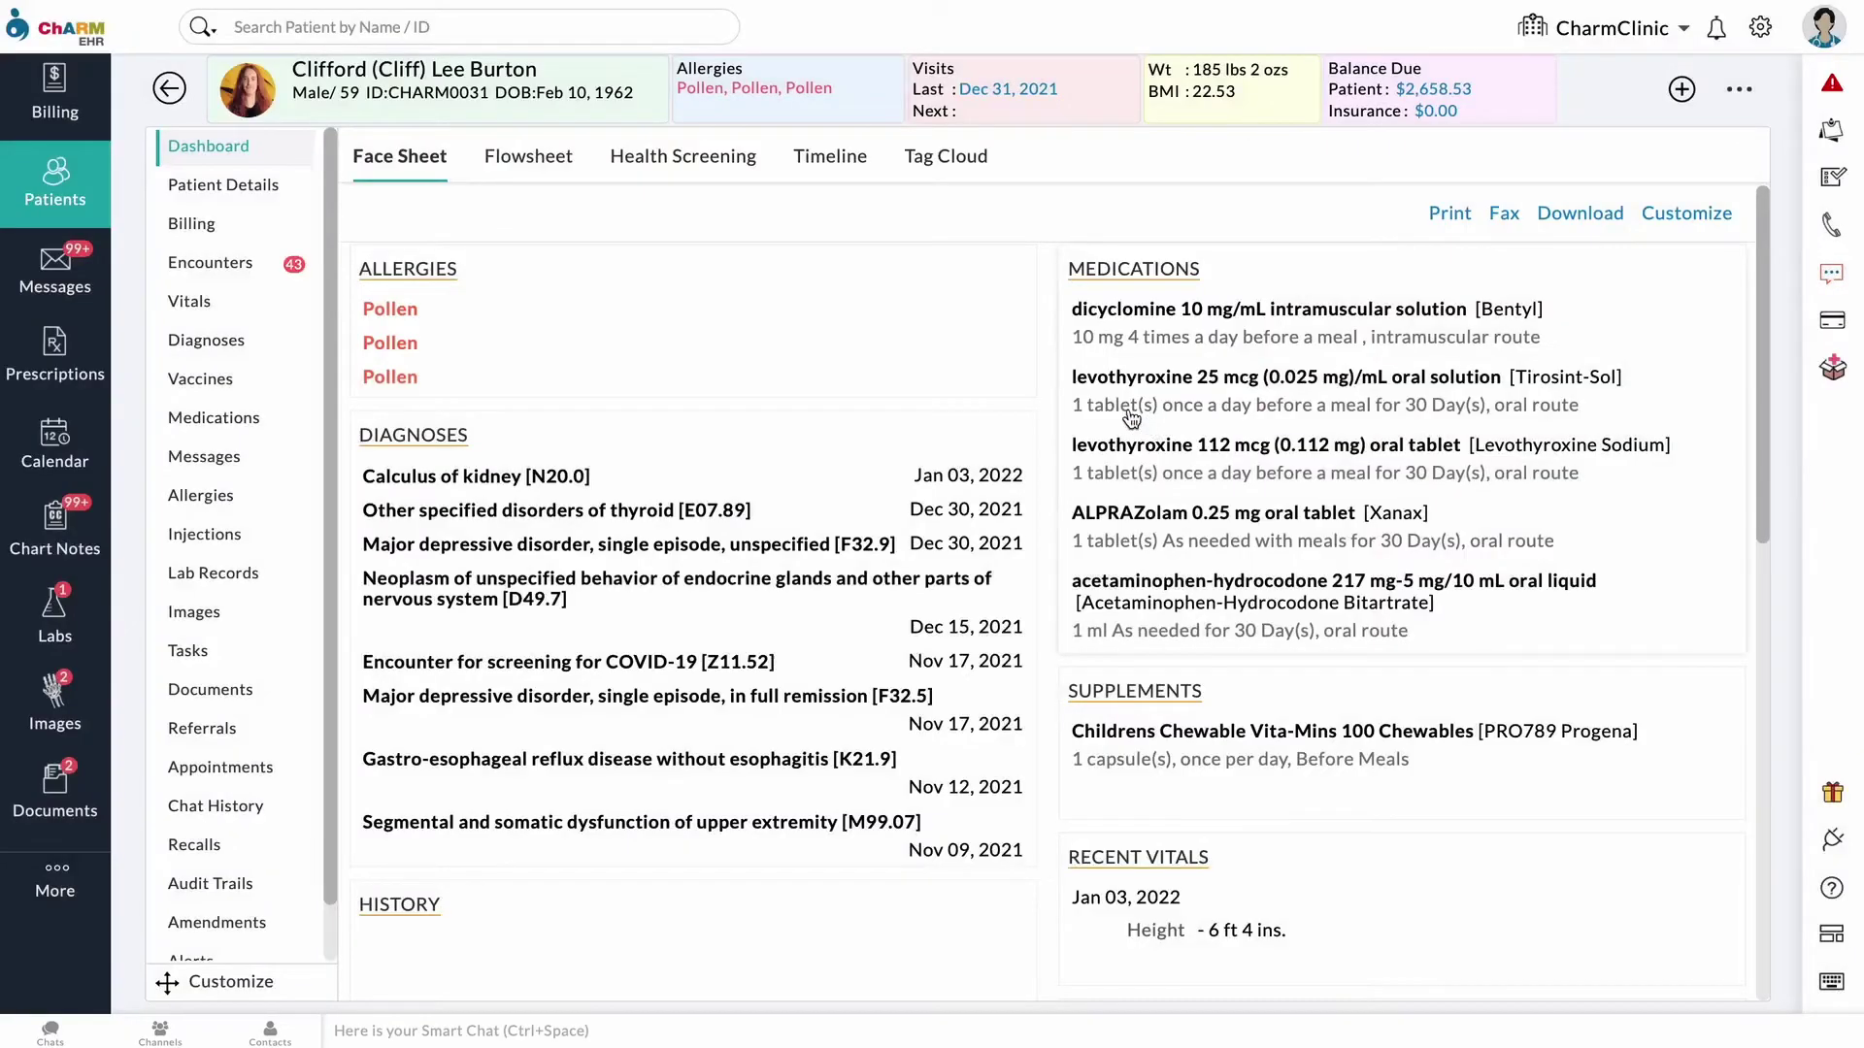
click(544, 167)
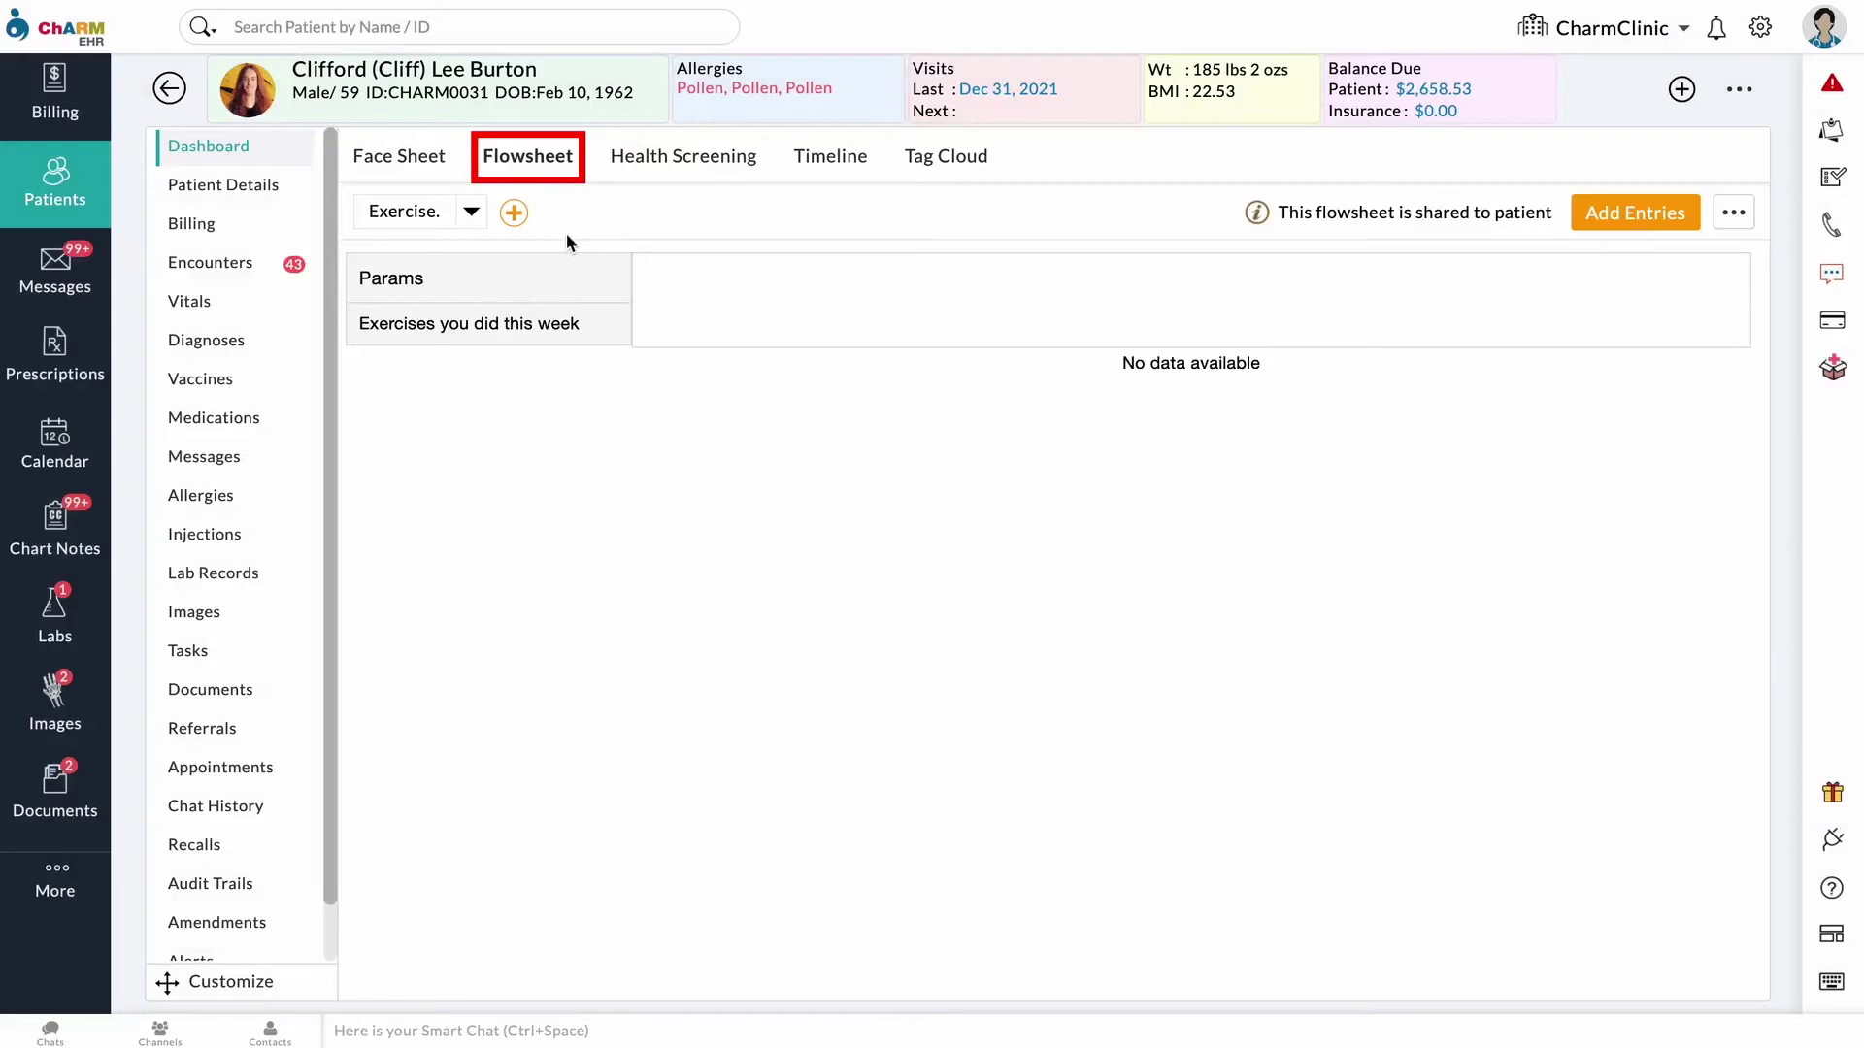
Add Exercise Flowsheet and Session Flowsheet to the patient's flowsheets
click(513, 213)
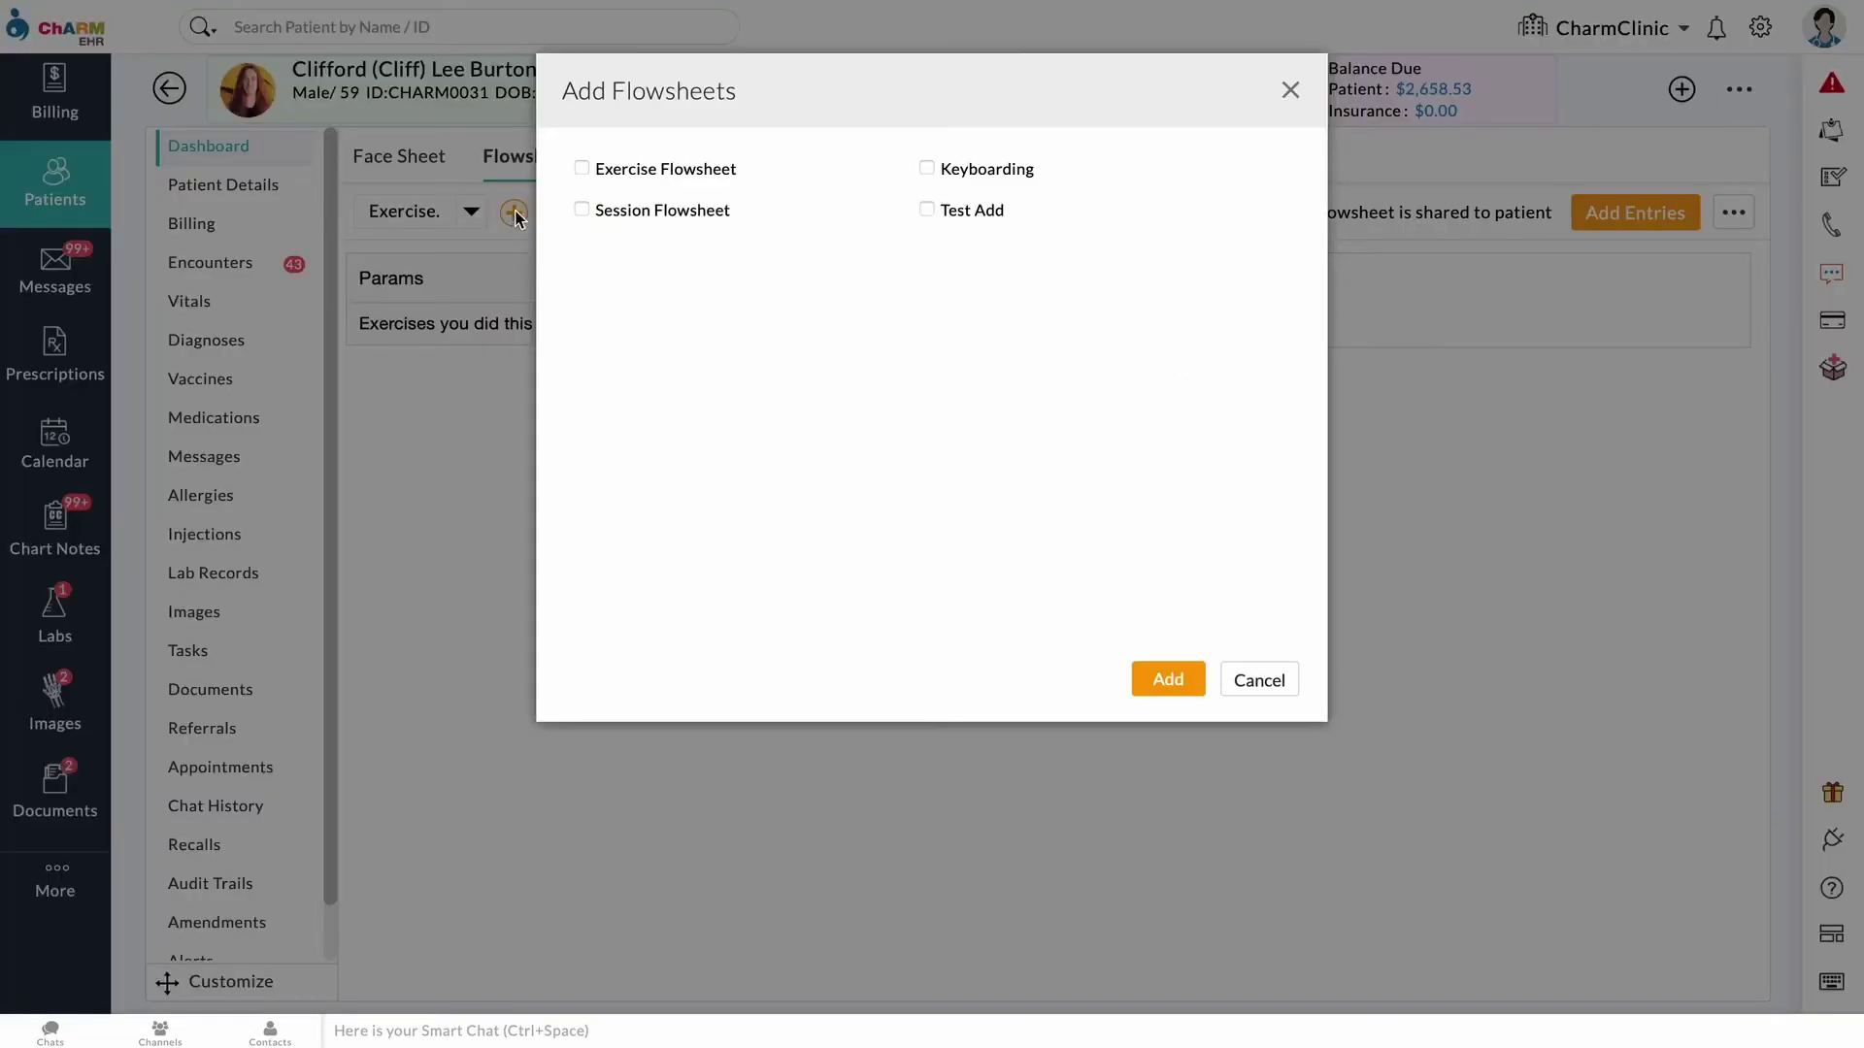
click(582, 169)
click(583, 210)
click(1156, 676)
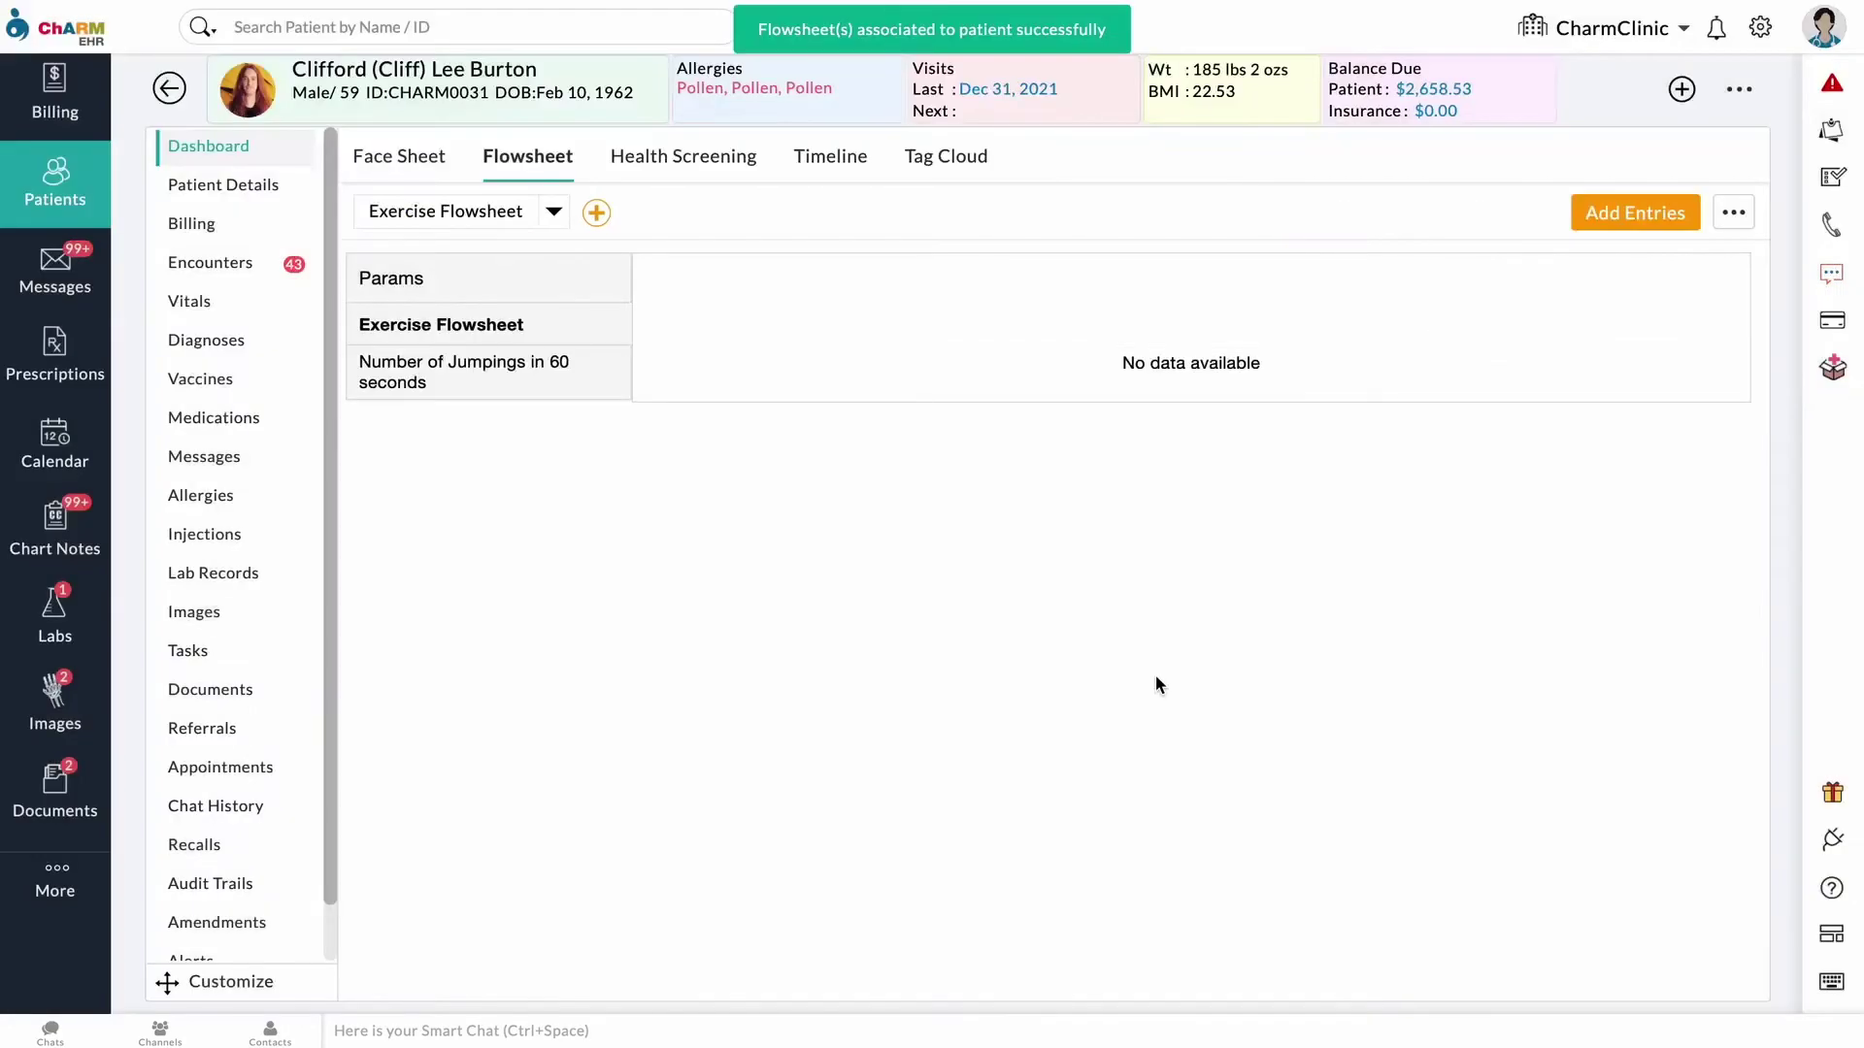
click(541, 223)
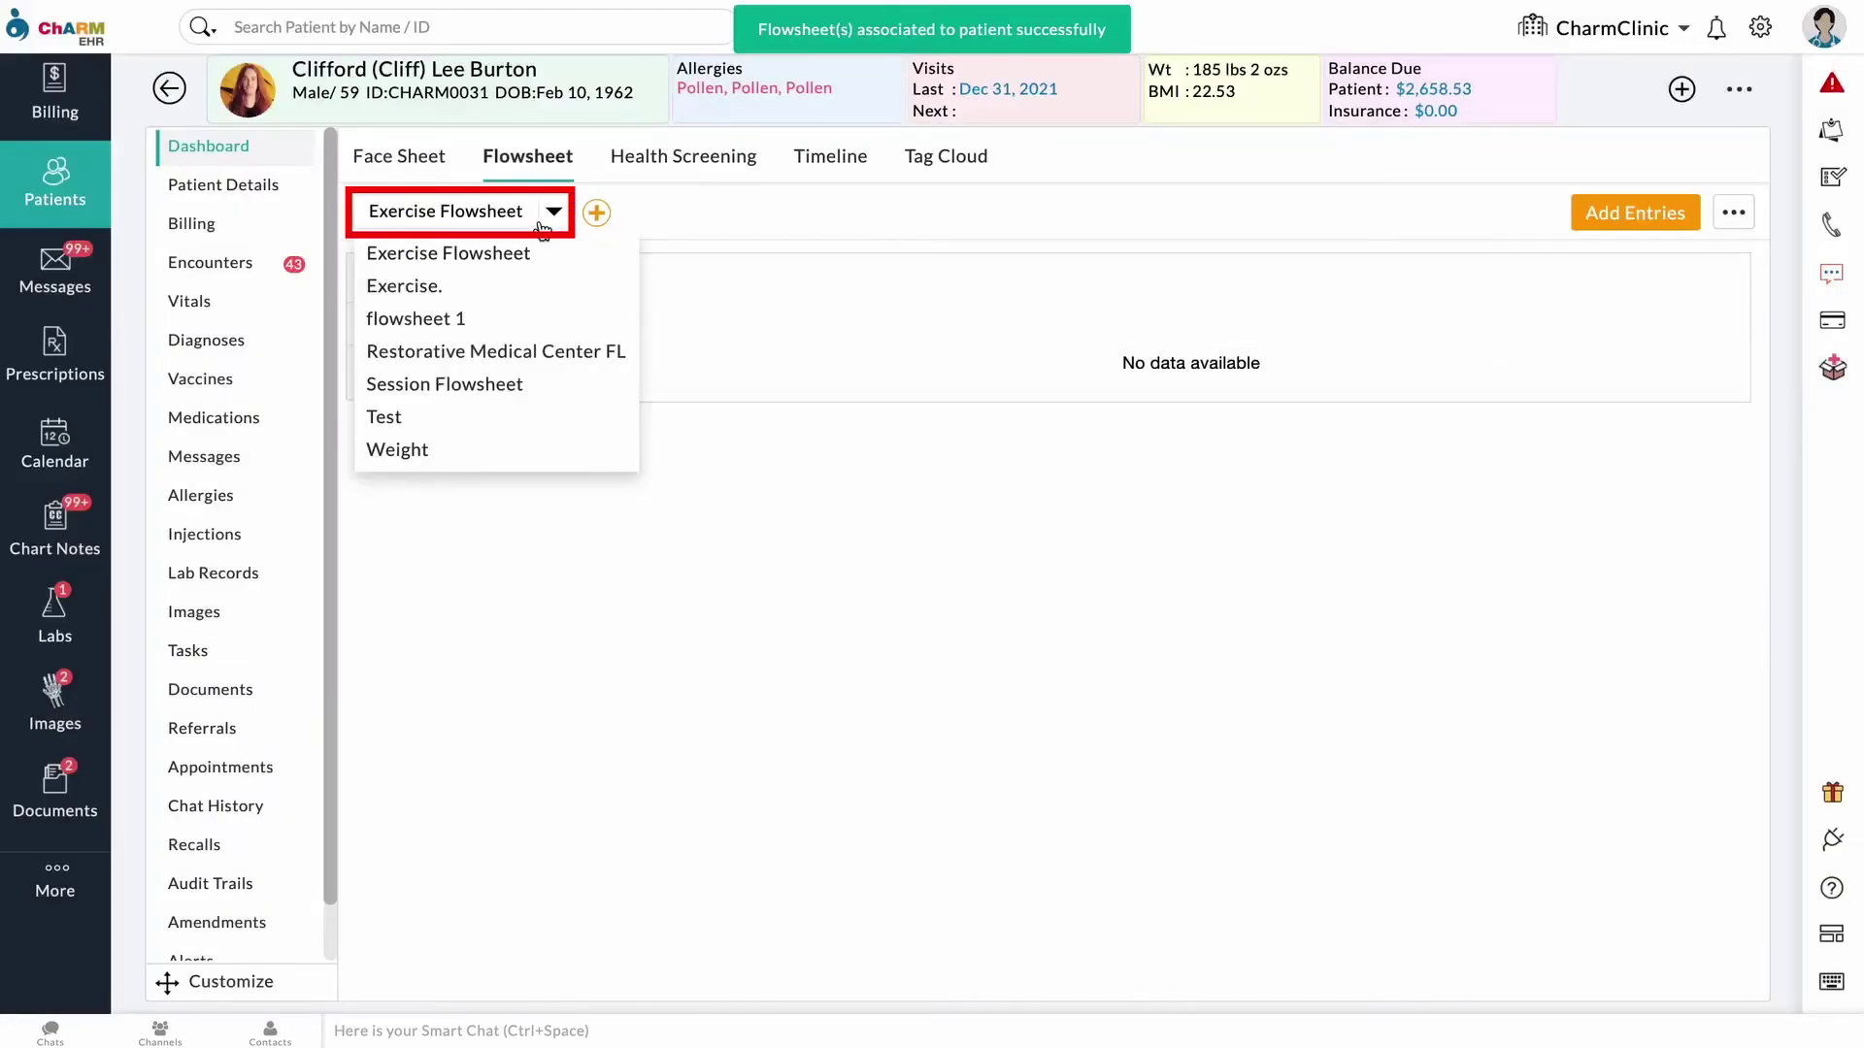
Show Restorative Medical Center FL, share it with the patient, and scroll to the latest dates
click(519, 350)
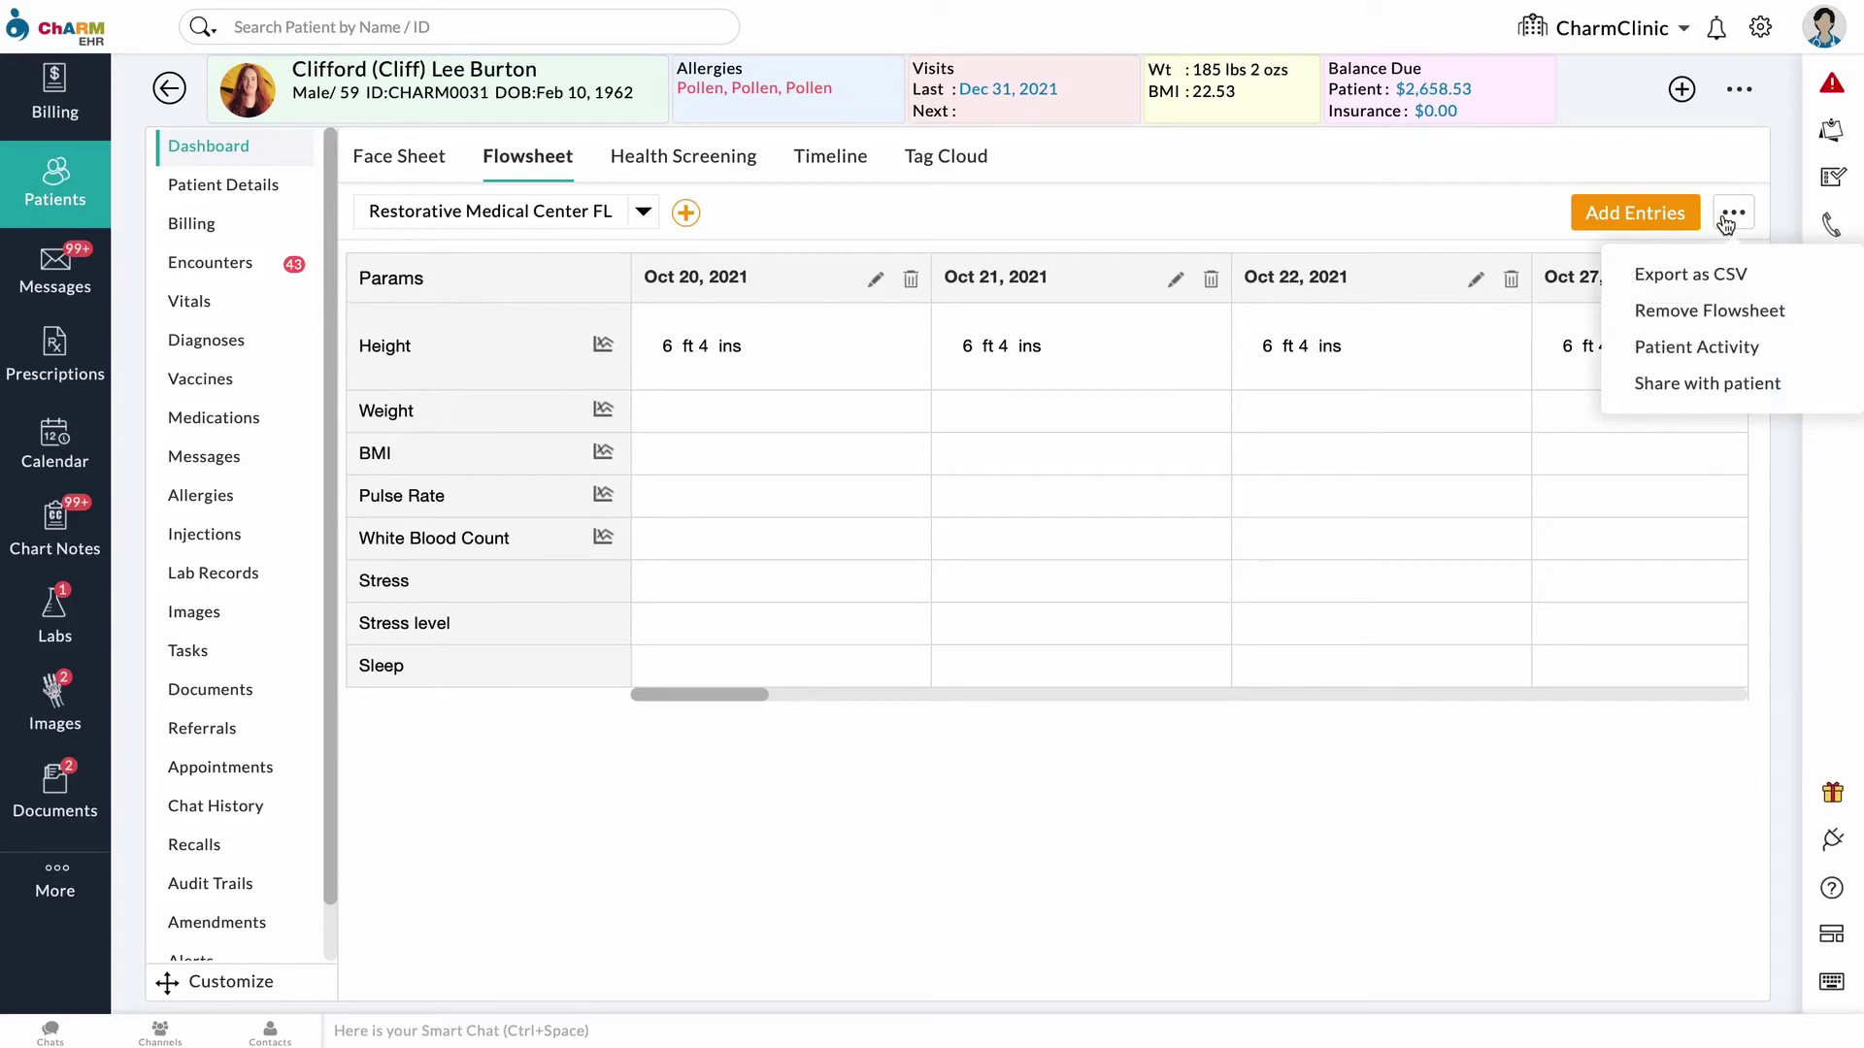
click(1689, 383)
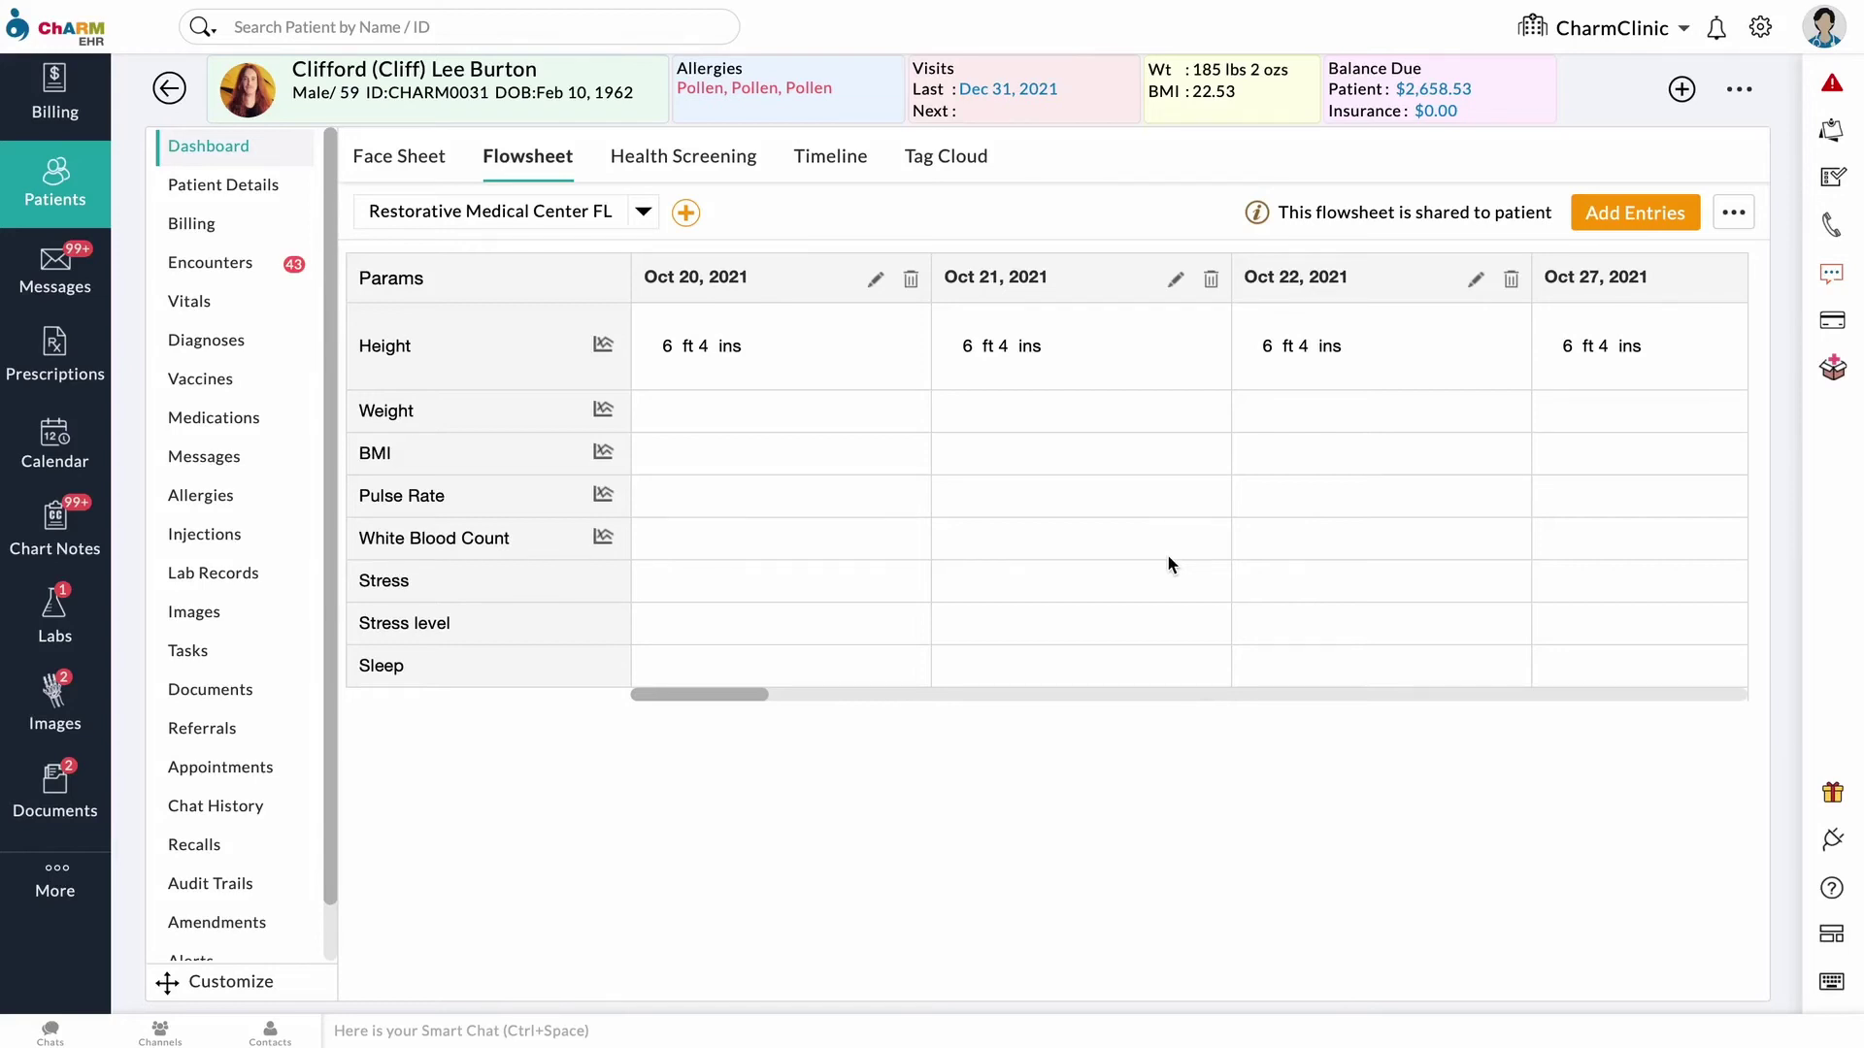
scroll(1168, 564, right, 5)
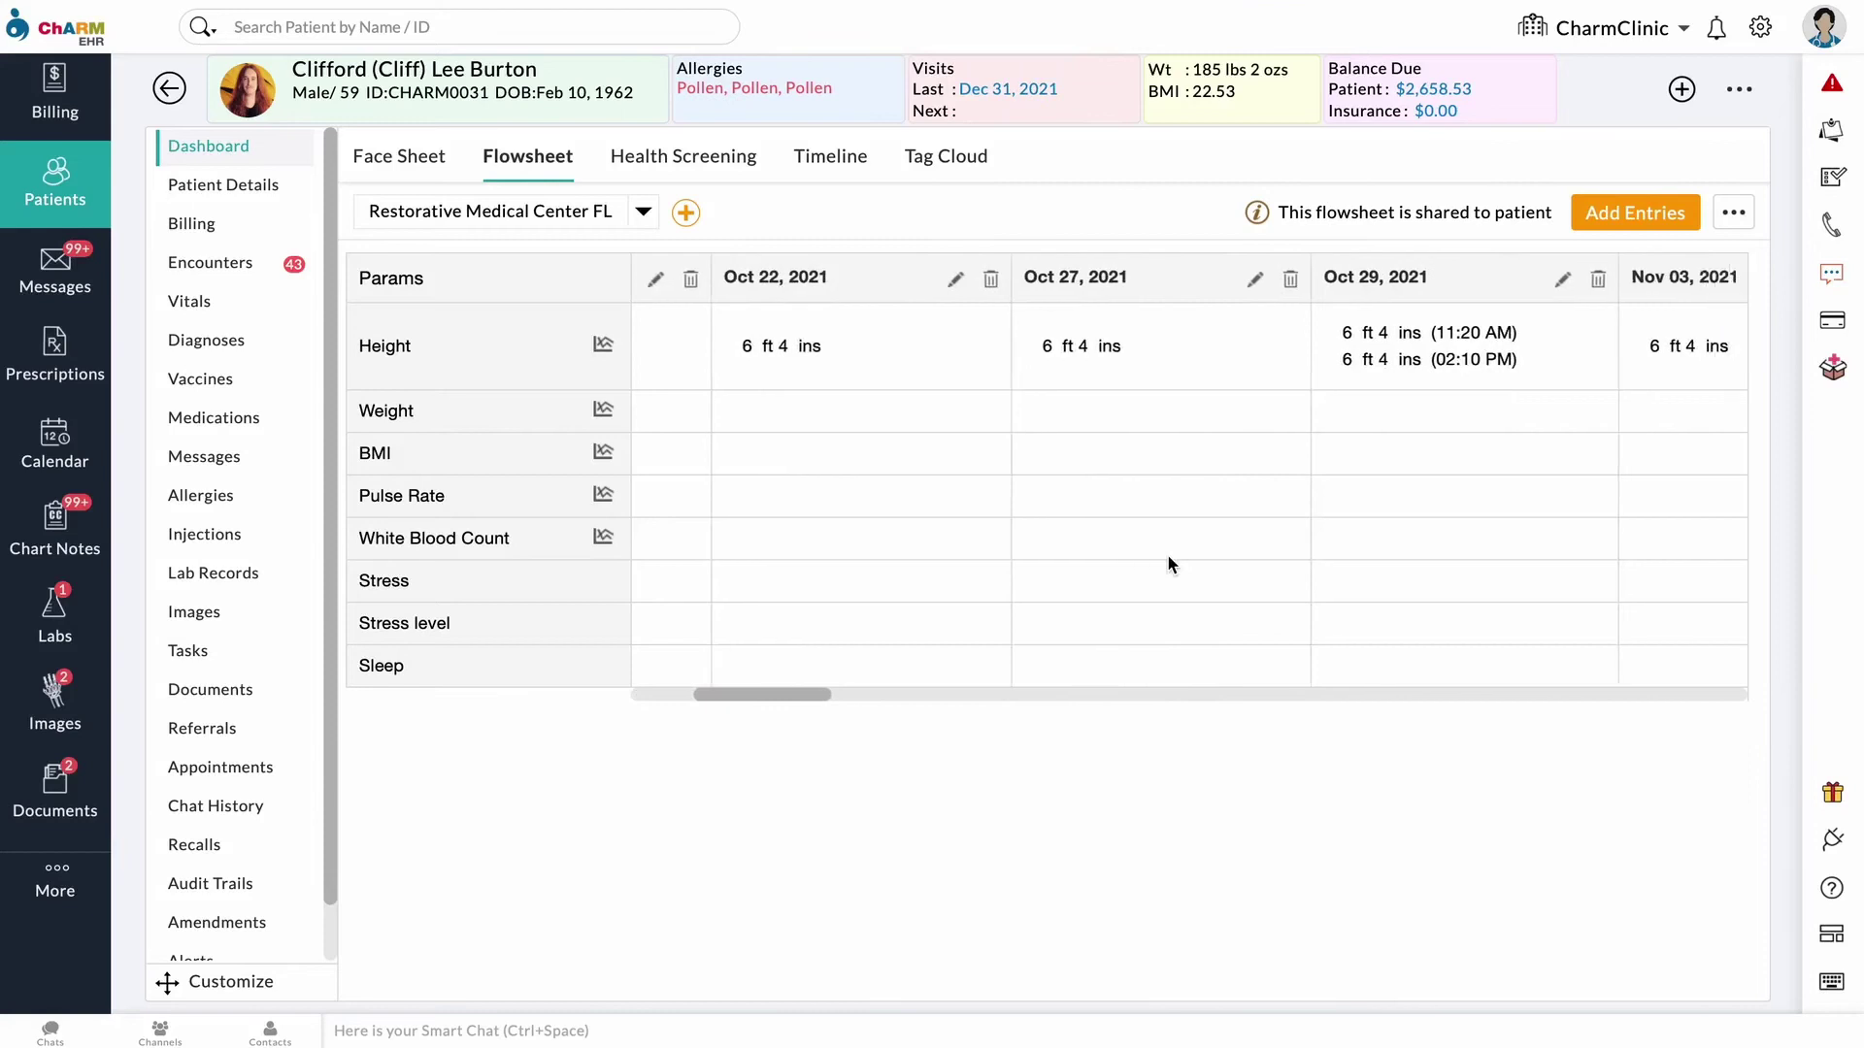
scroll(1167, 558, right, 8)
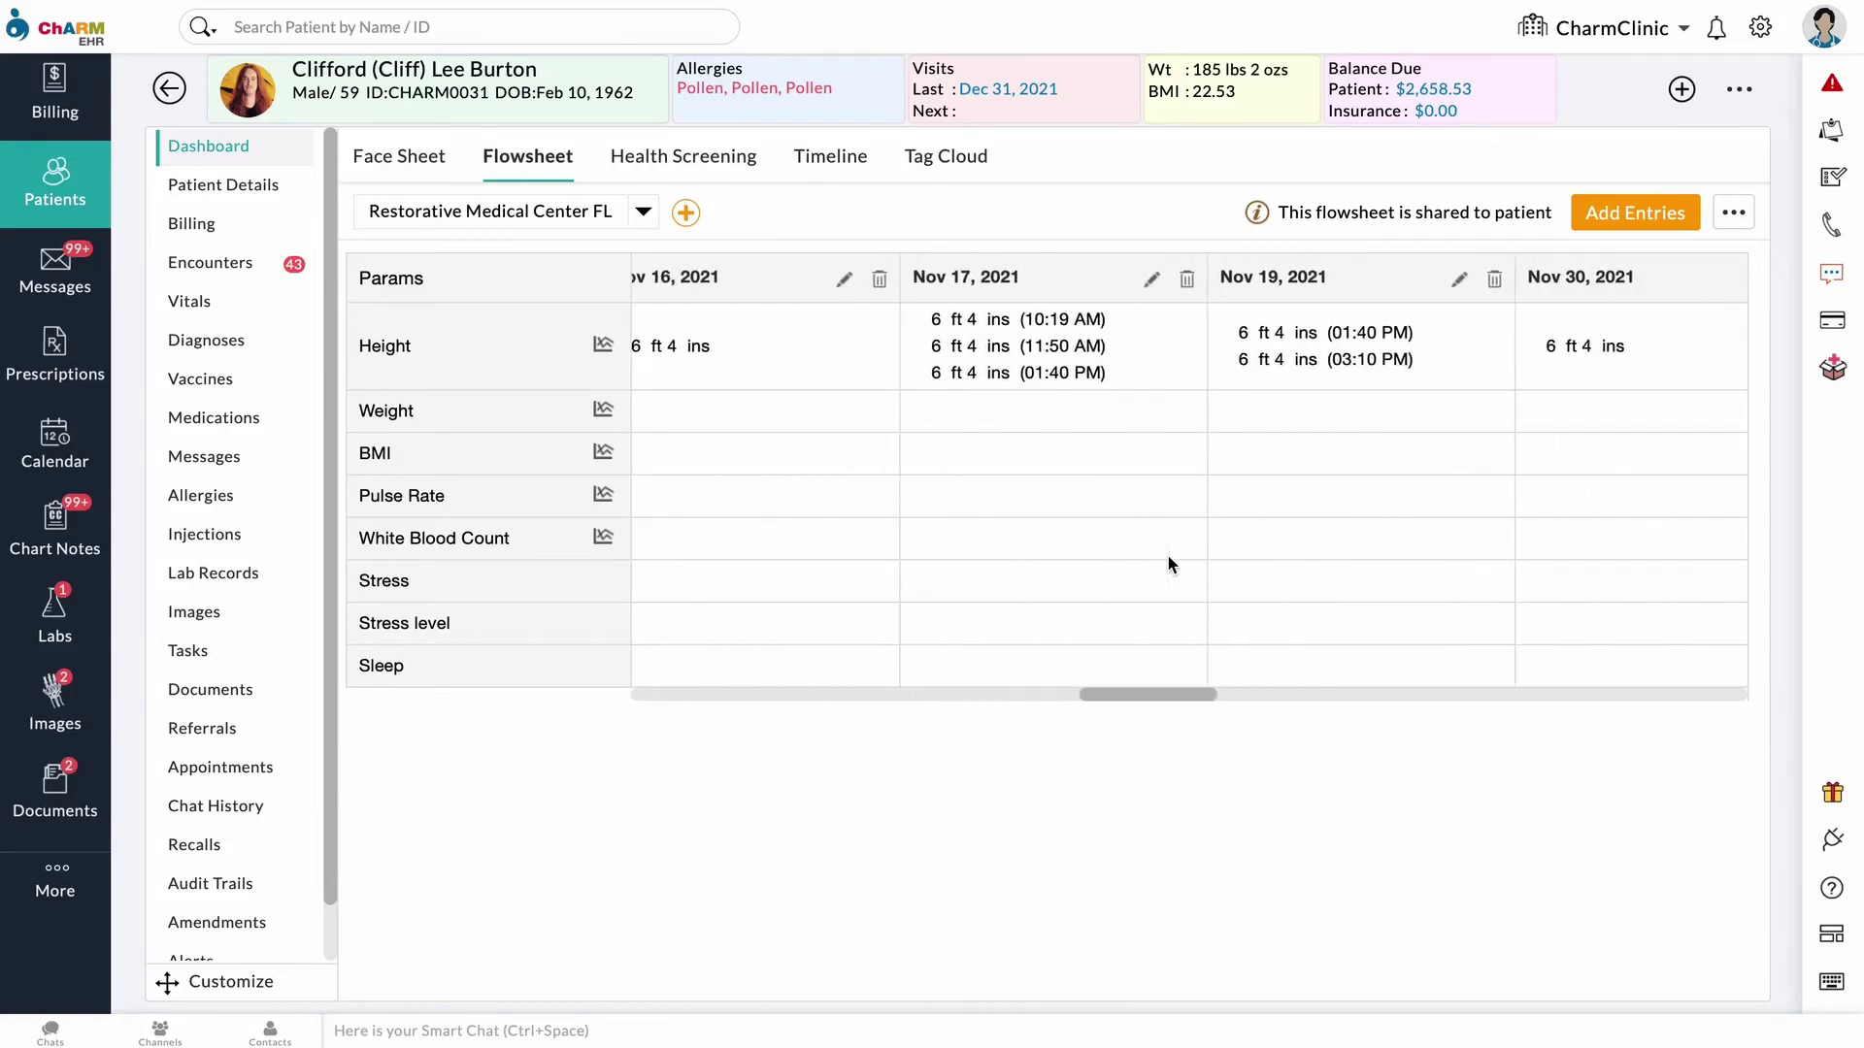
scroll(1168, 560, right, 10)
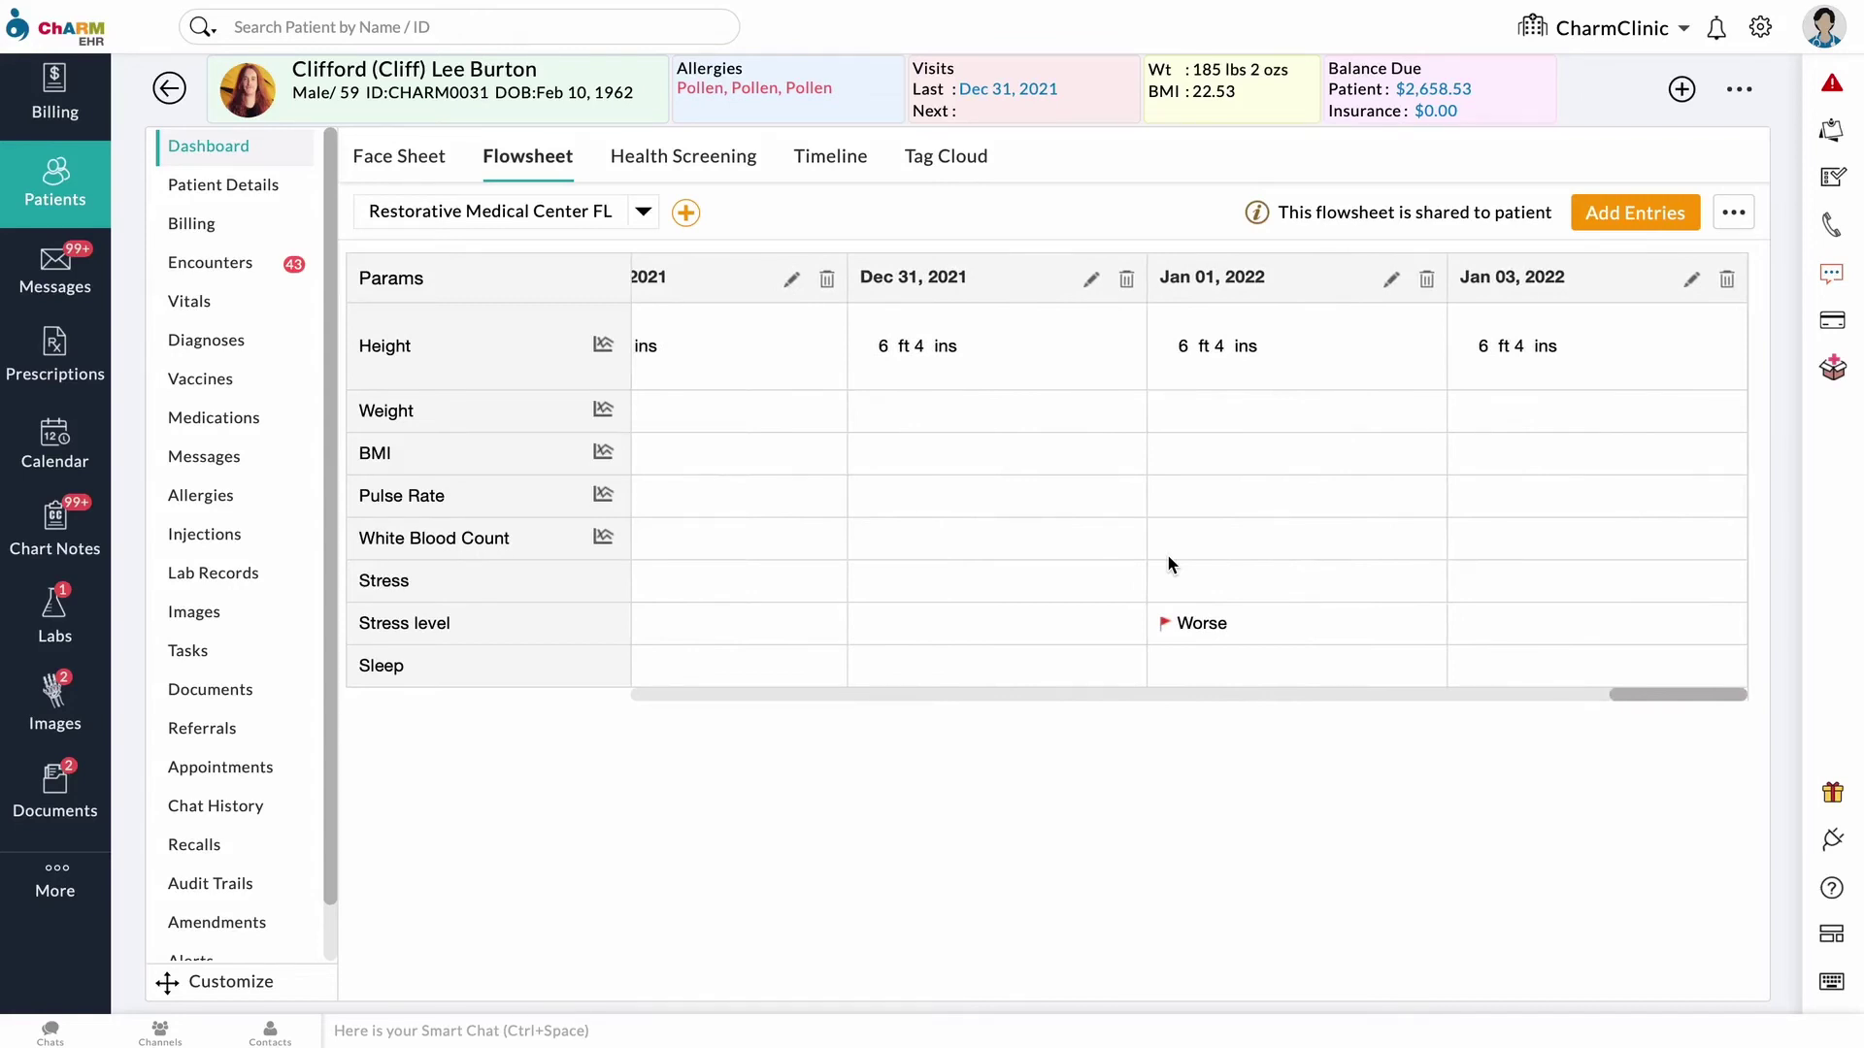
Add an entry with height 6 ft 4 ins and a flagged stress level of Worse
click(1599, 217)
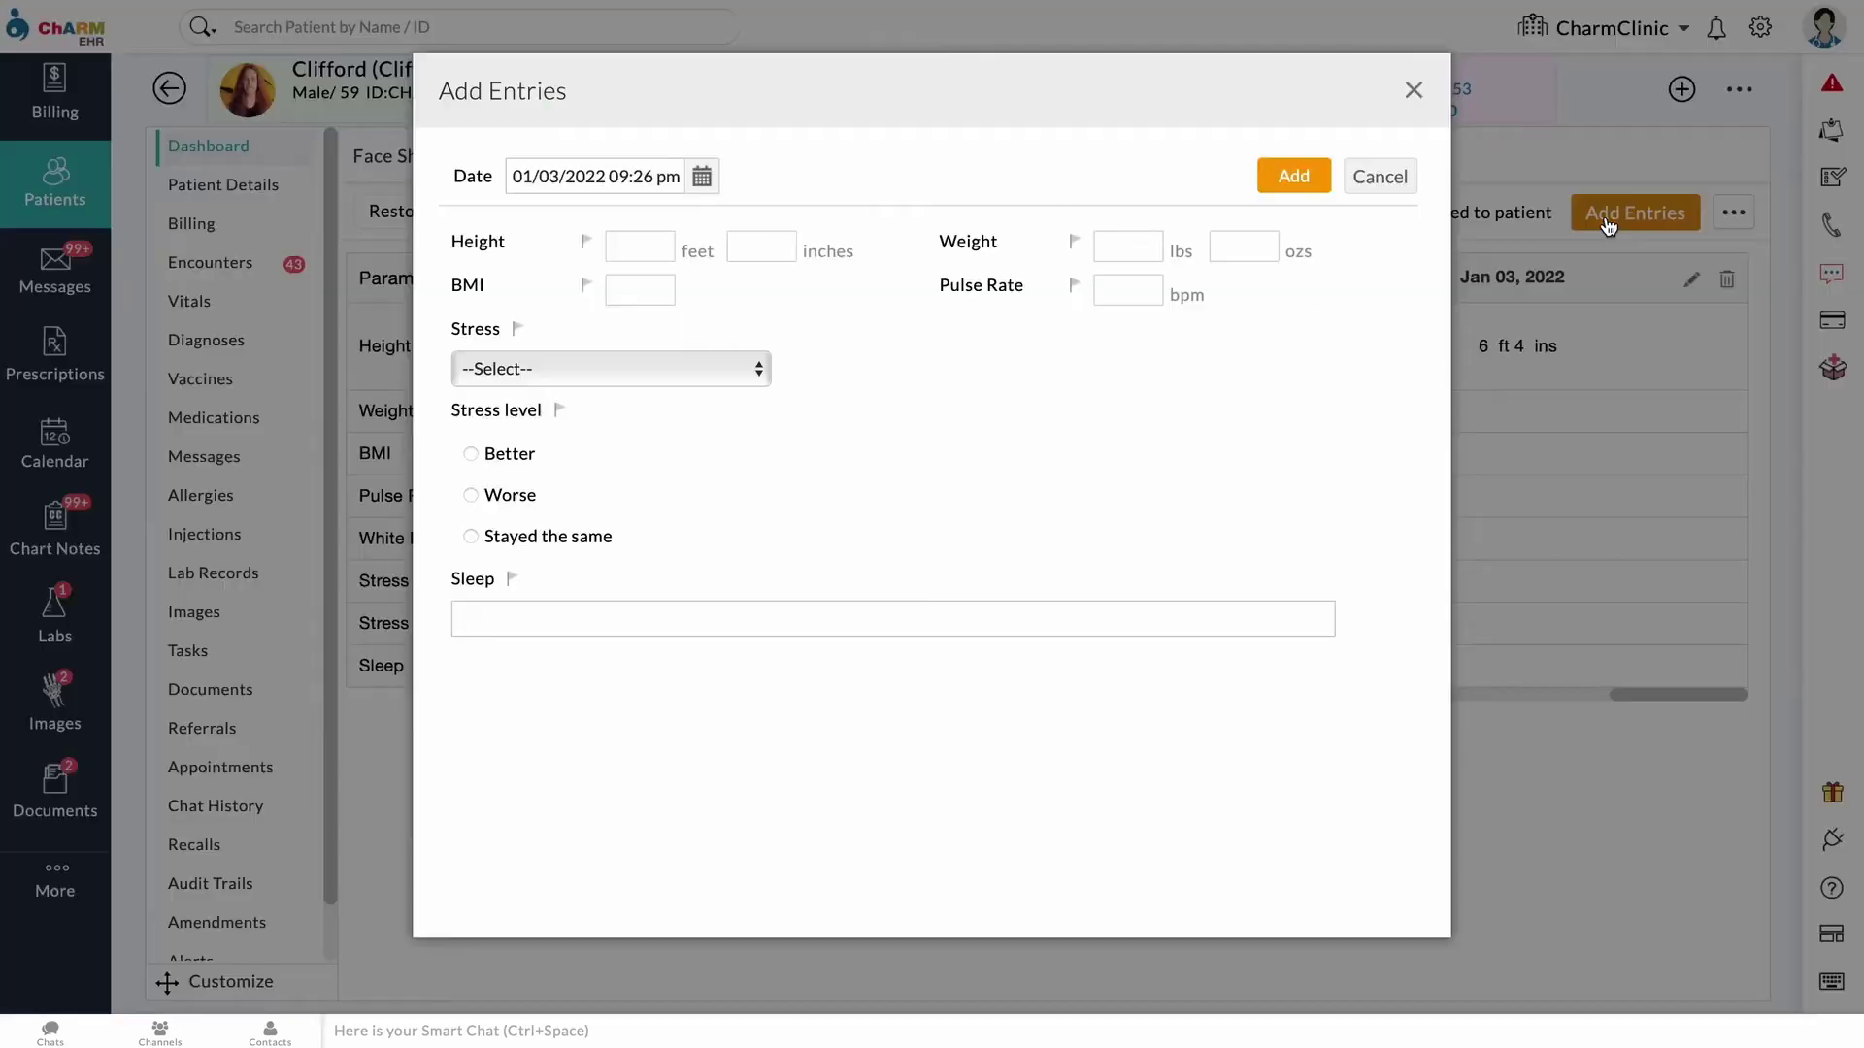
click(655, 251)
text(6)
click(760, 245)
click(756, 454)
click(524, 534)
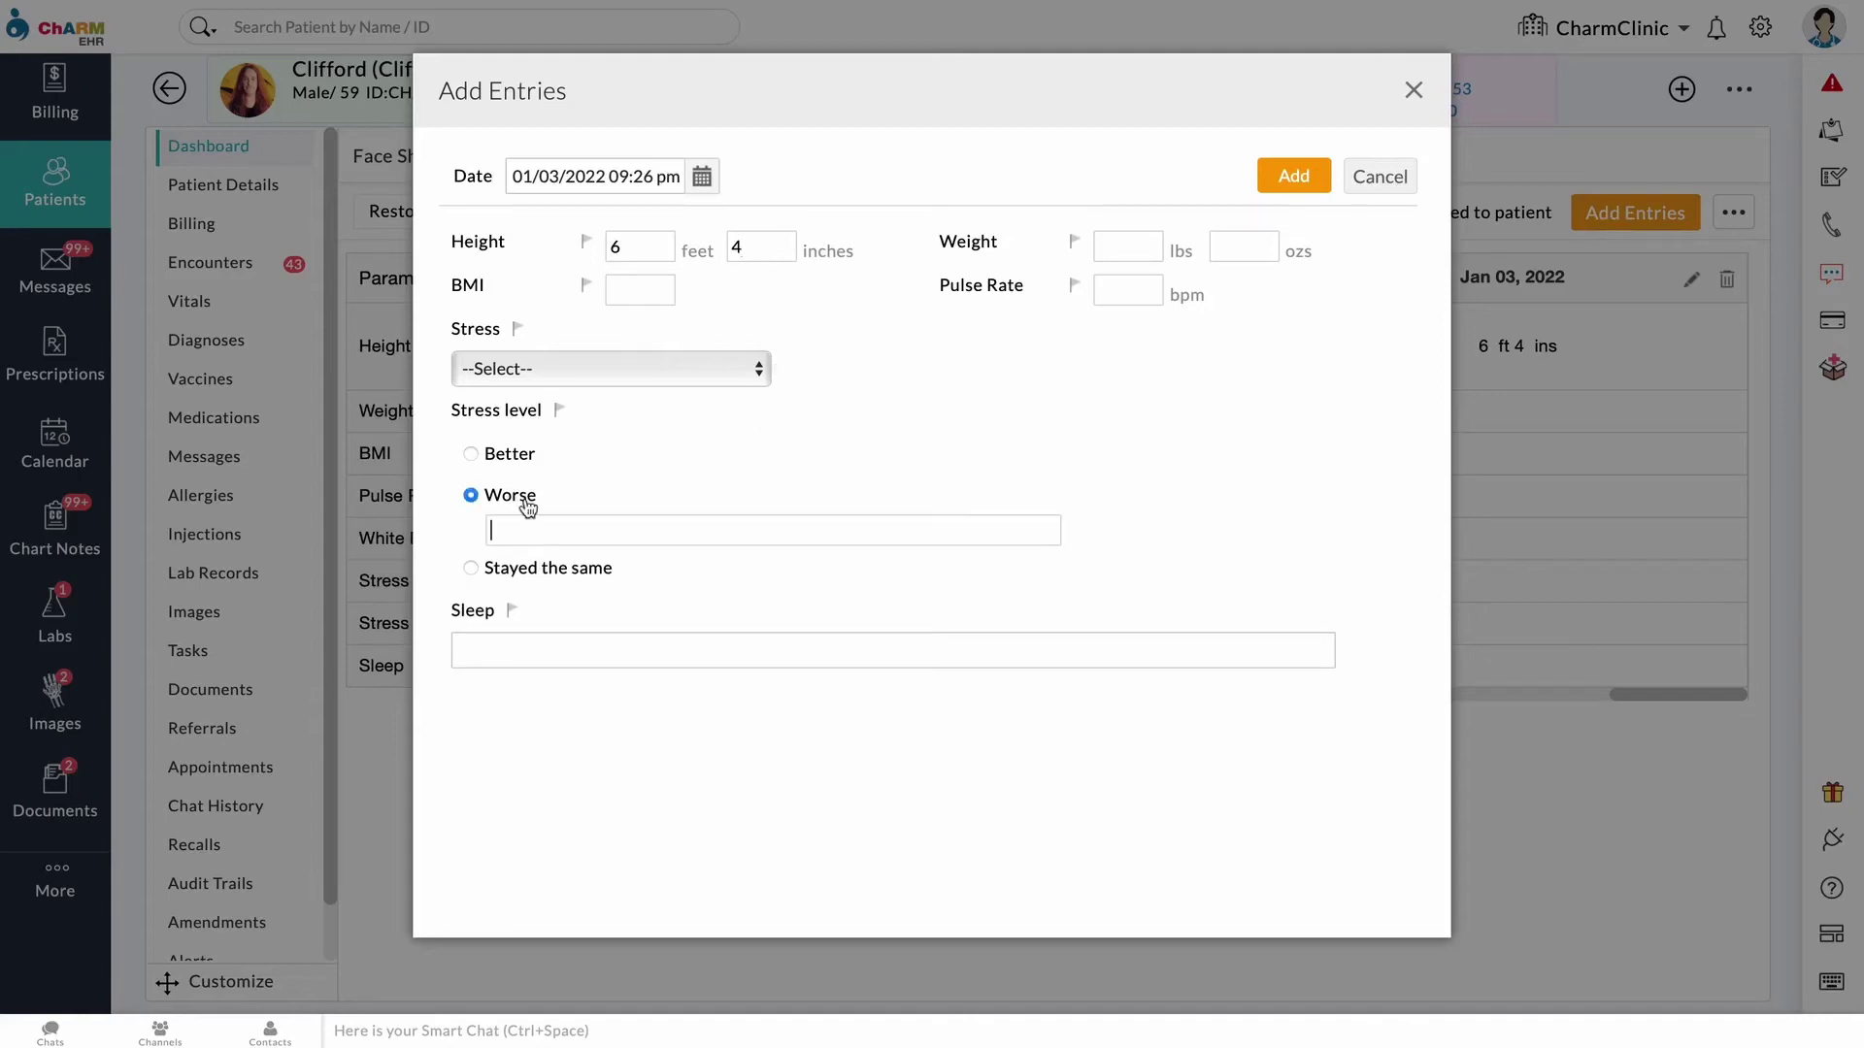
click(558, 412)
click(1291, 181)
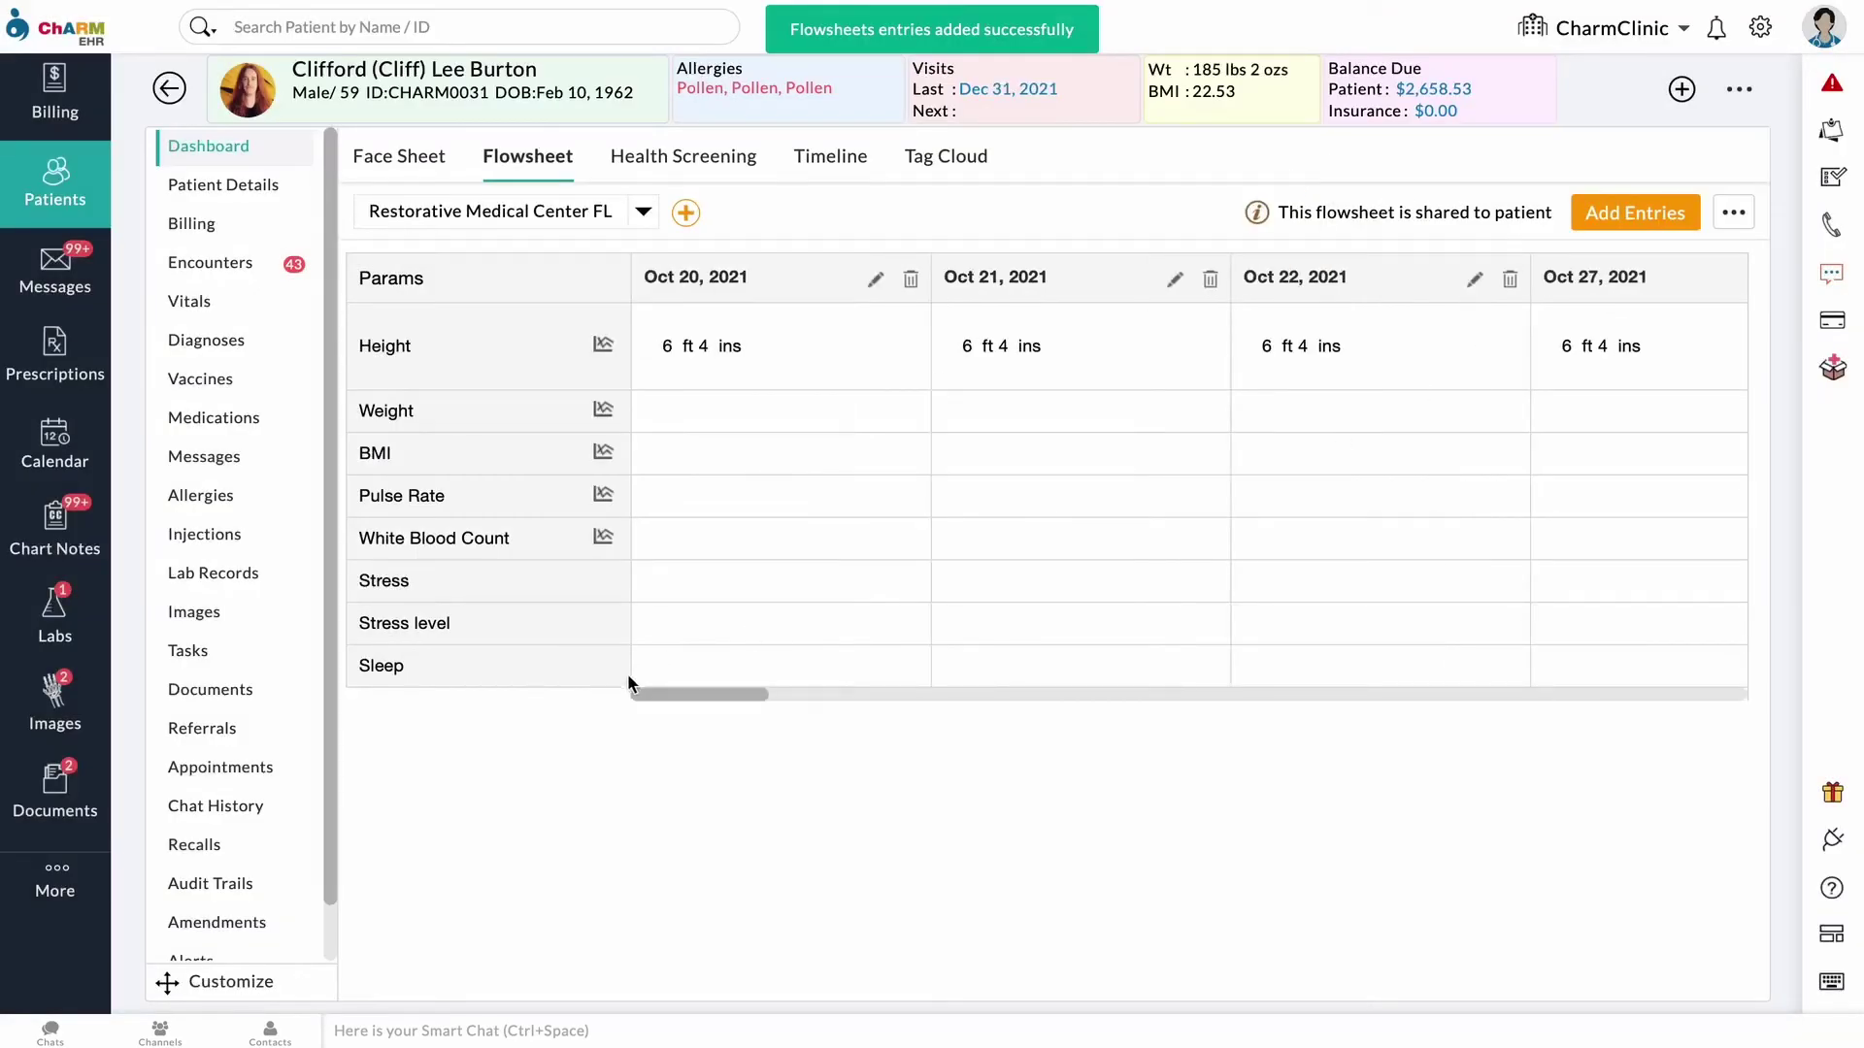
drag(643, 695, 1619, 666)
View the Height trend graph, close it, and bring up the flowsheet's more-options menu
scroll(1576, 631, right, 1)
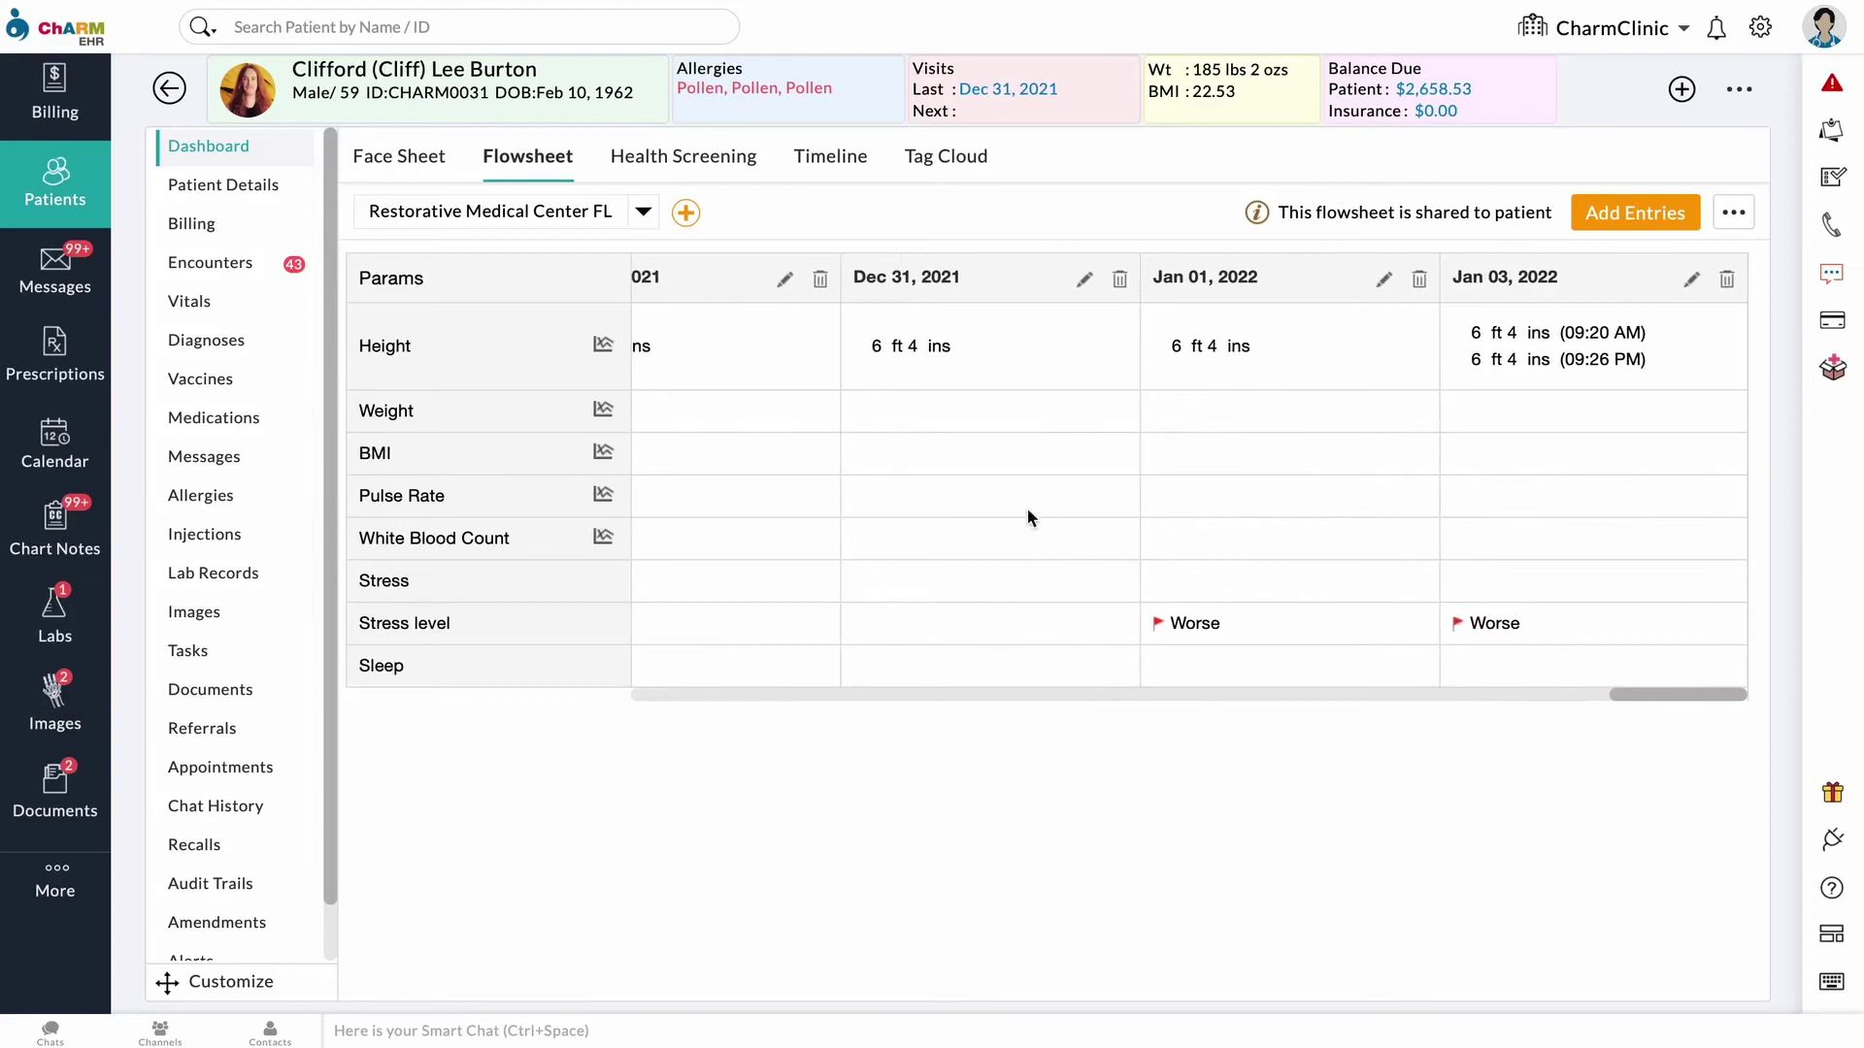
click(603, 345)
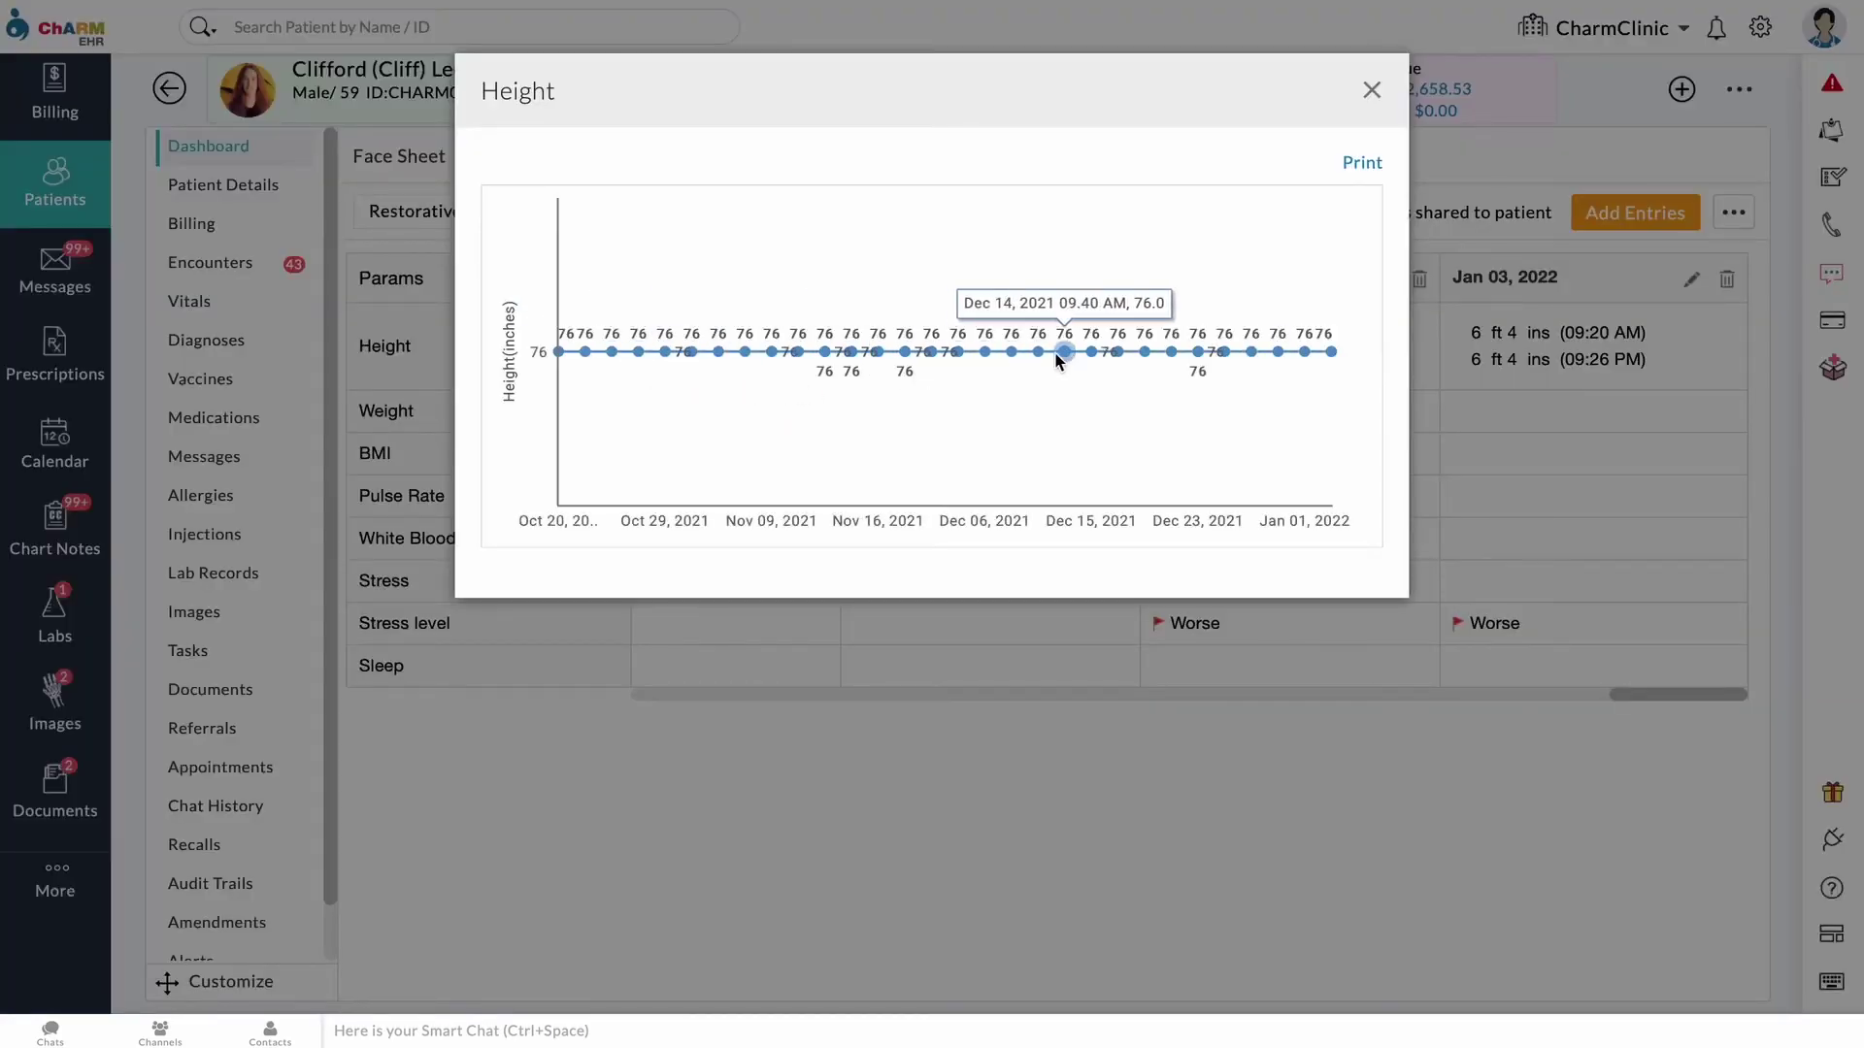
click(1371, 89)
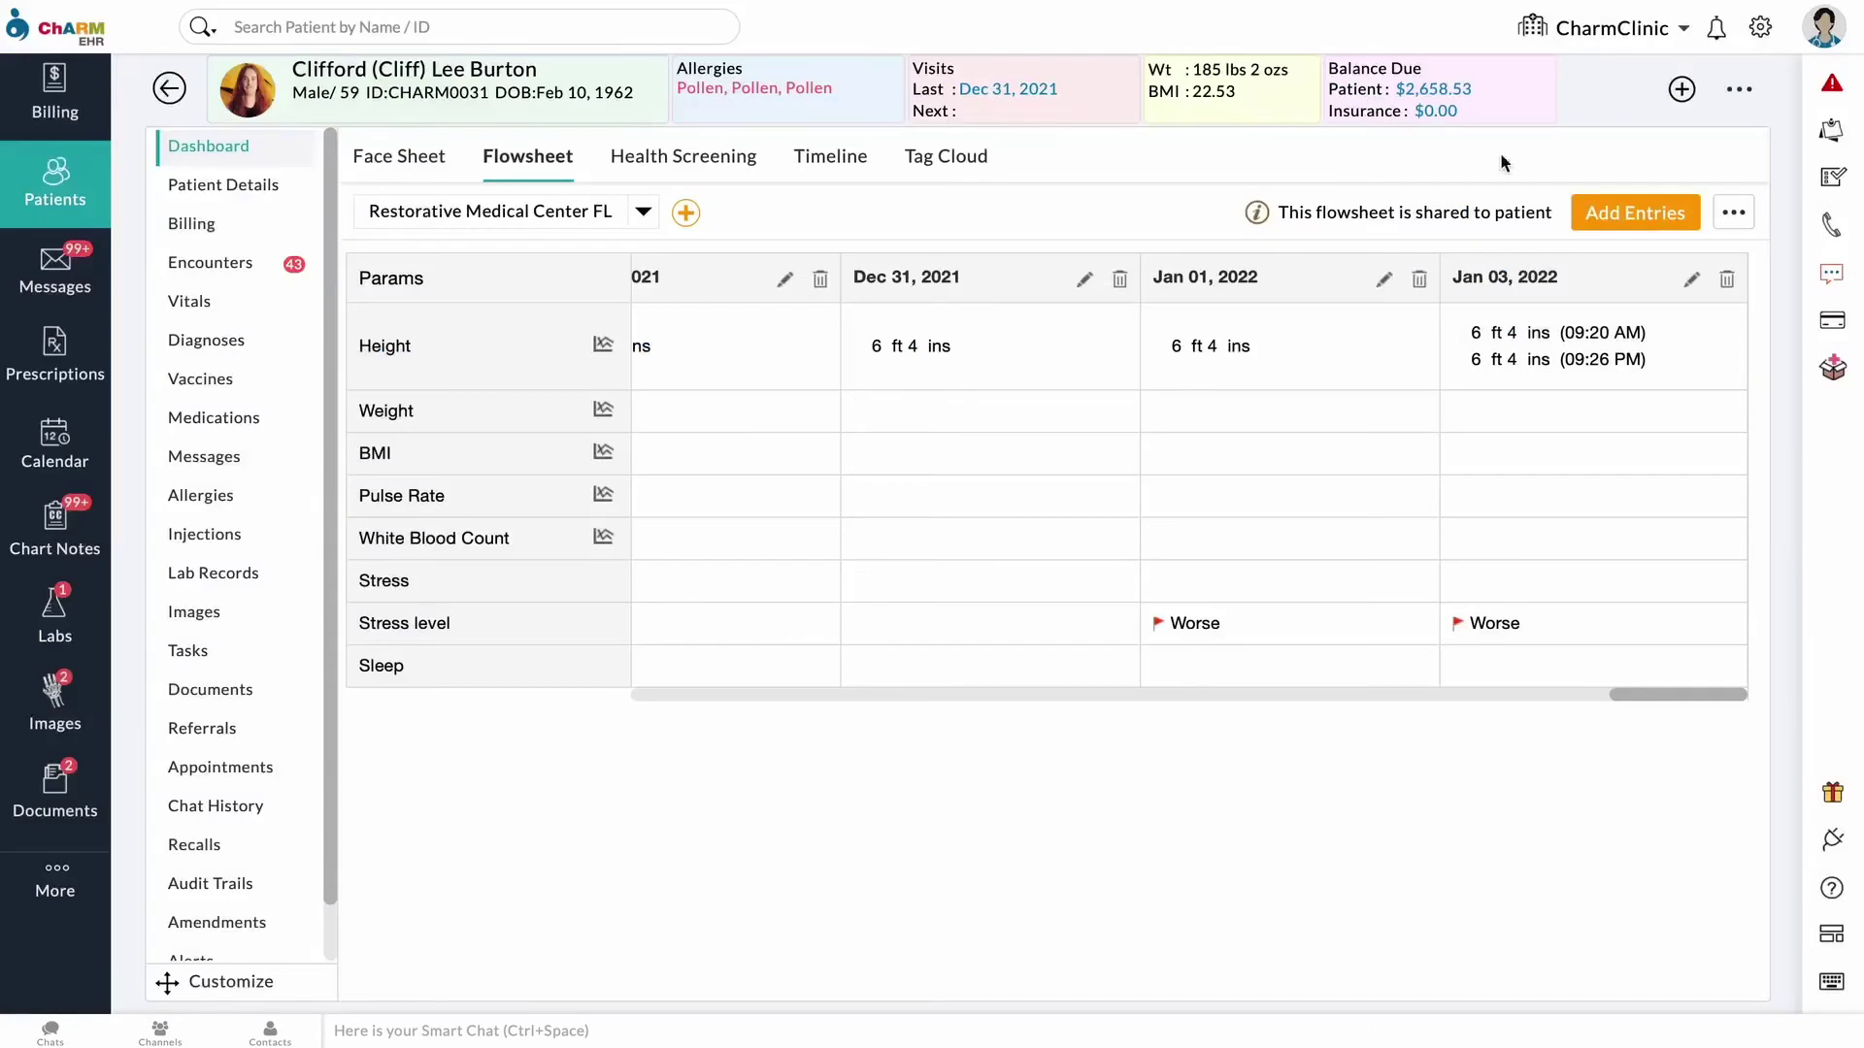
click(1732, 213)
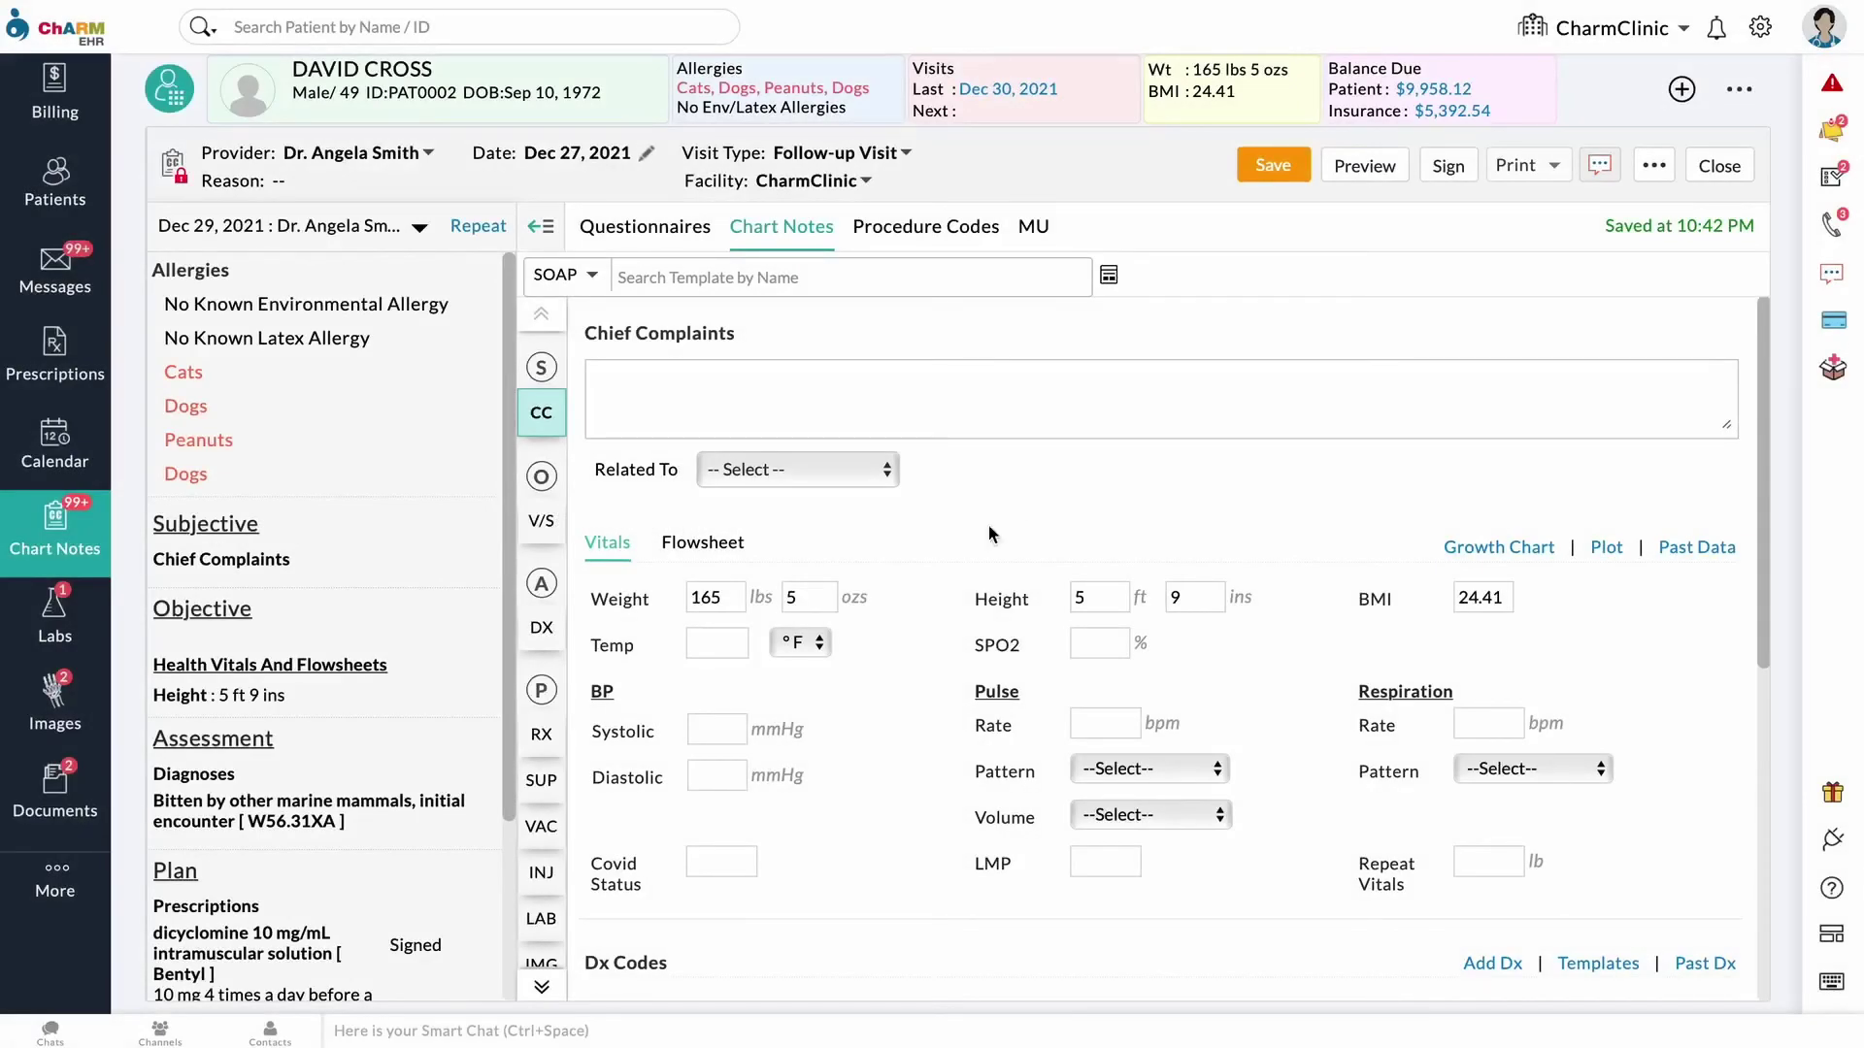
Show the encounter's flowsheet data using the Test Add flowsheet
click(703, 544)
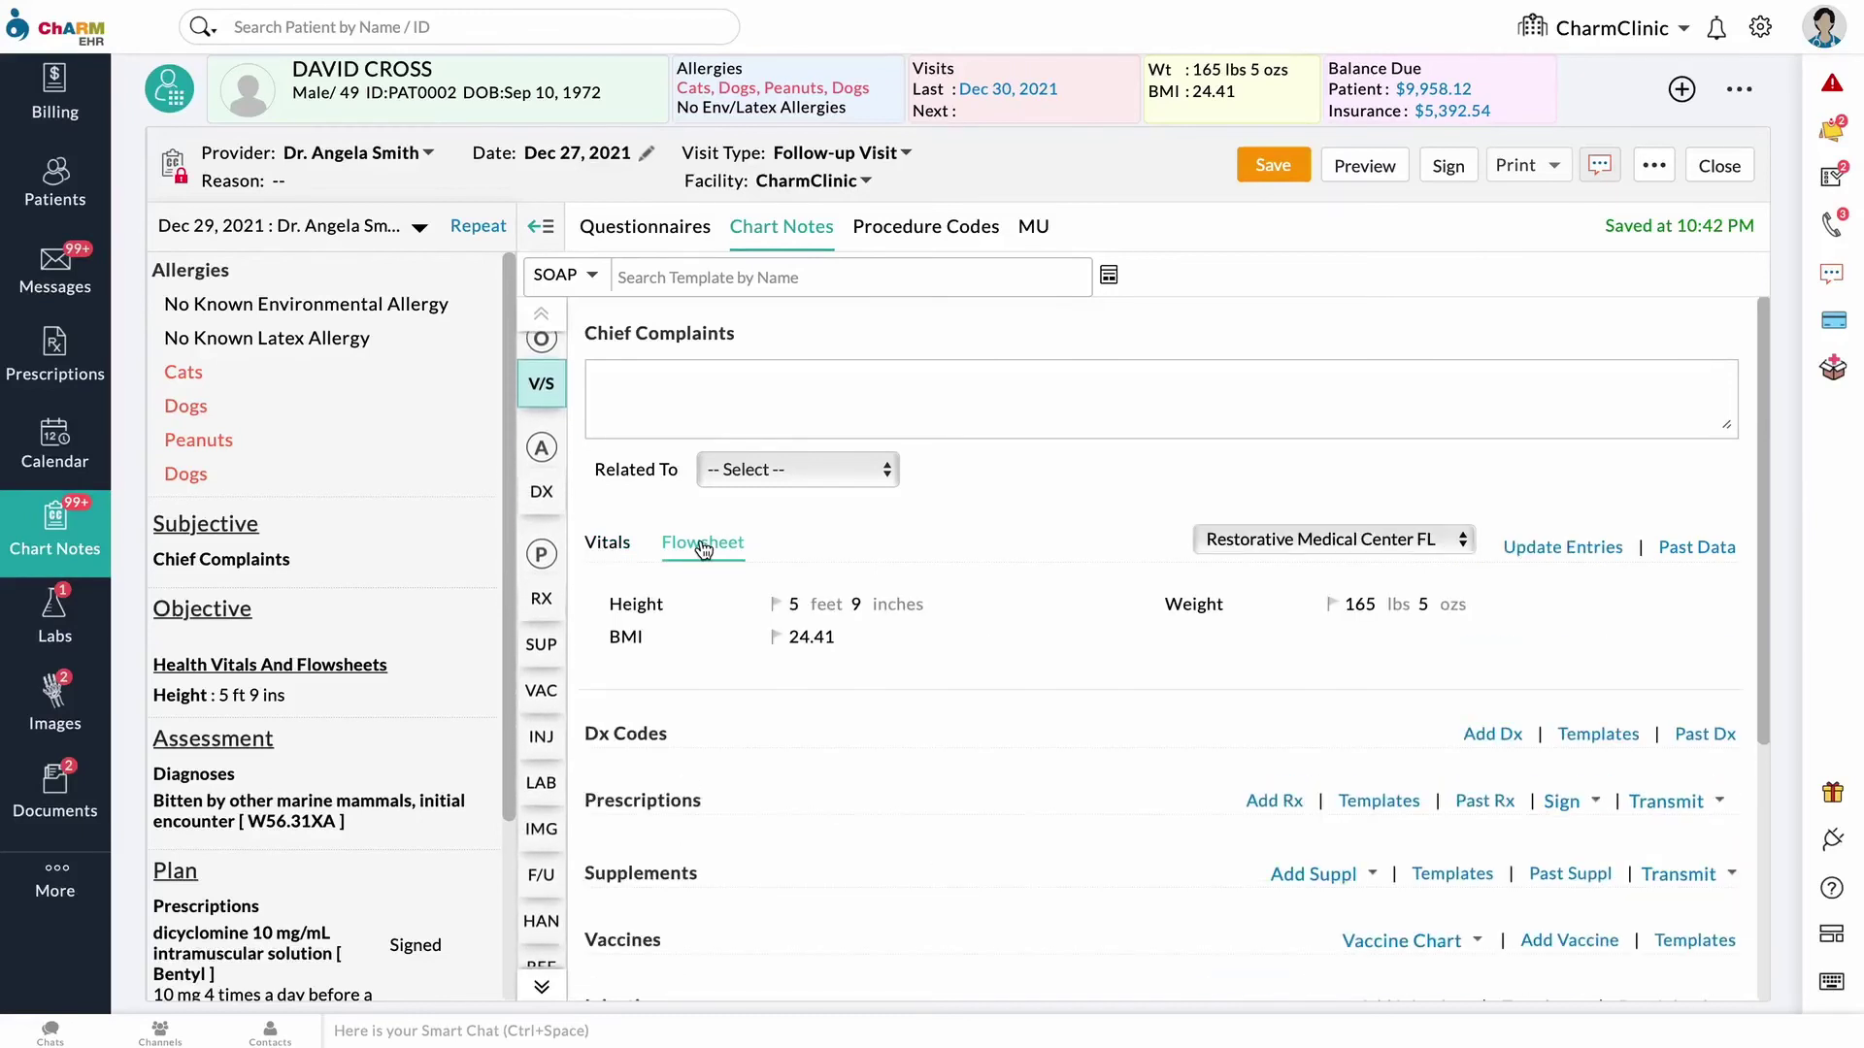
click(1256, 539)
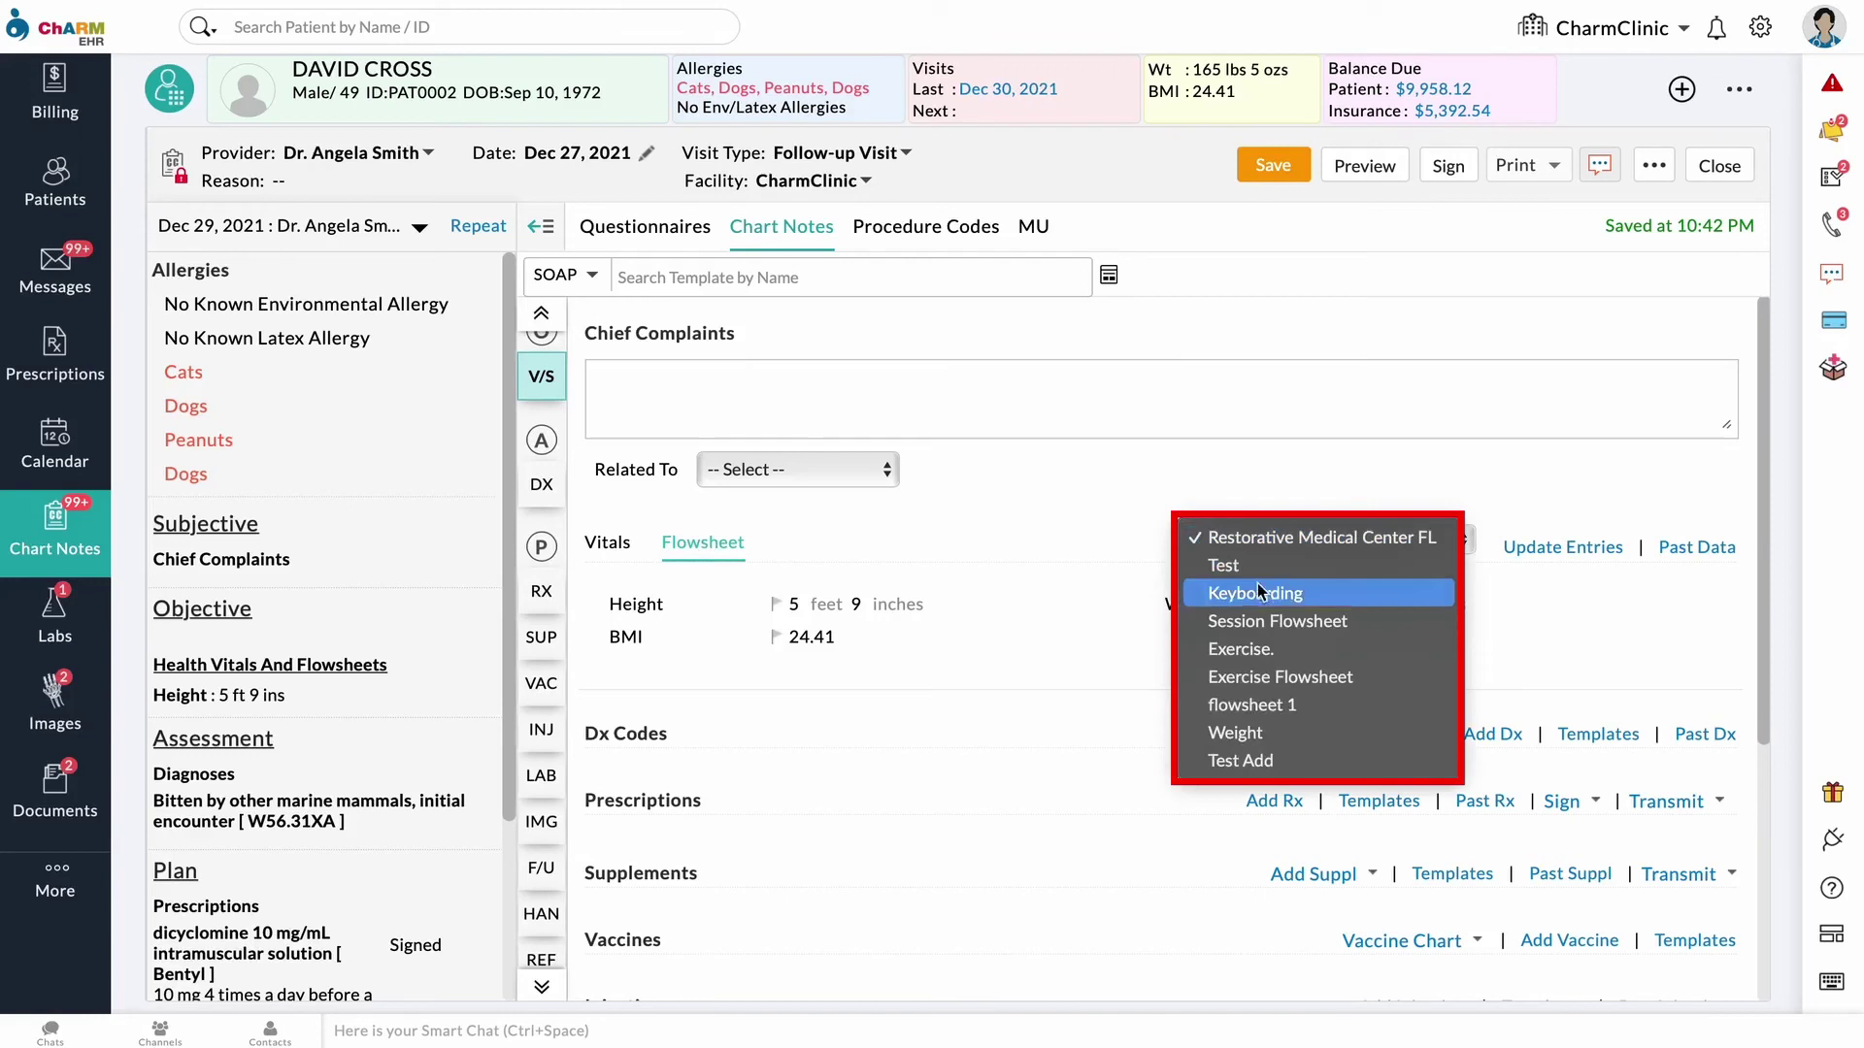
click(1267, 761)
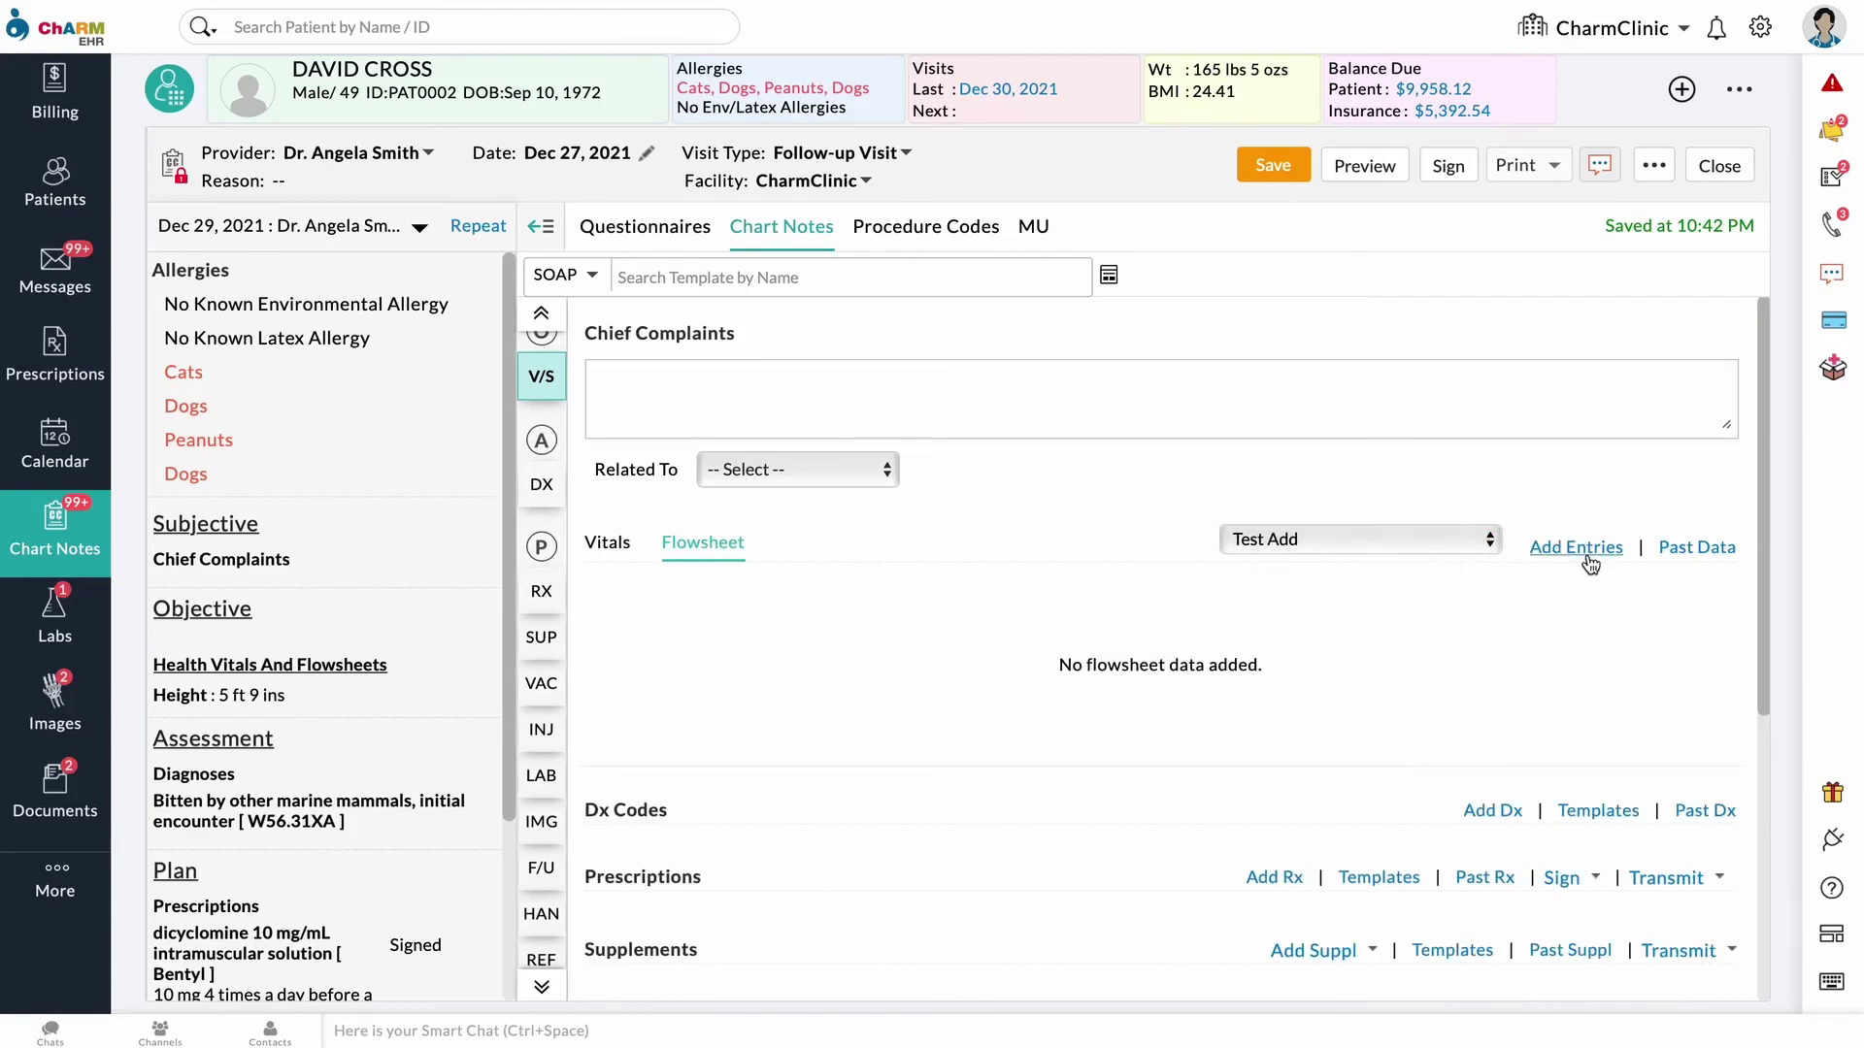
Add a flagged Custom entry 'test entry', save it, and view Past Data
click(1586, 557)
click(1032, 281)
text(test entry)
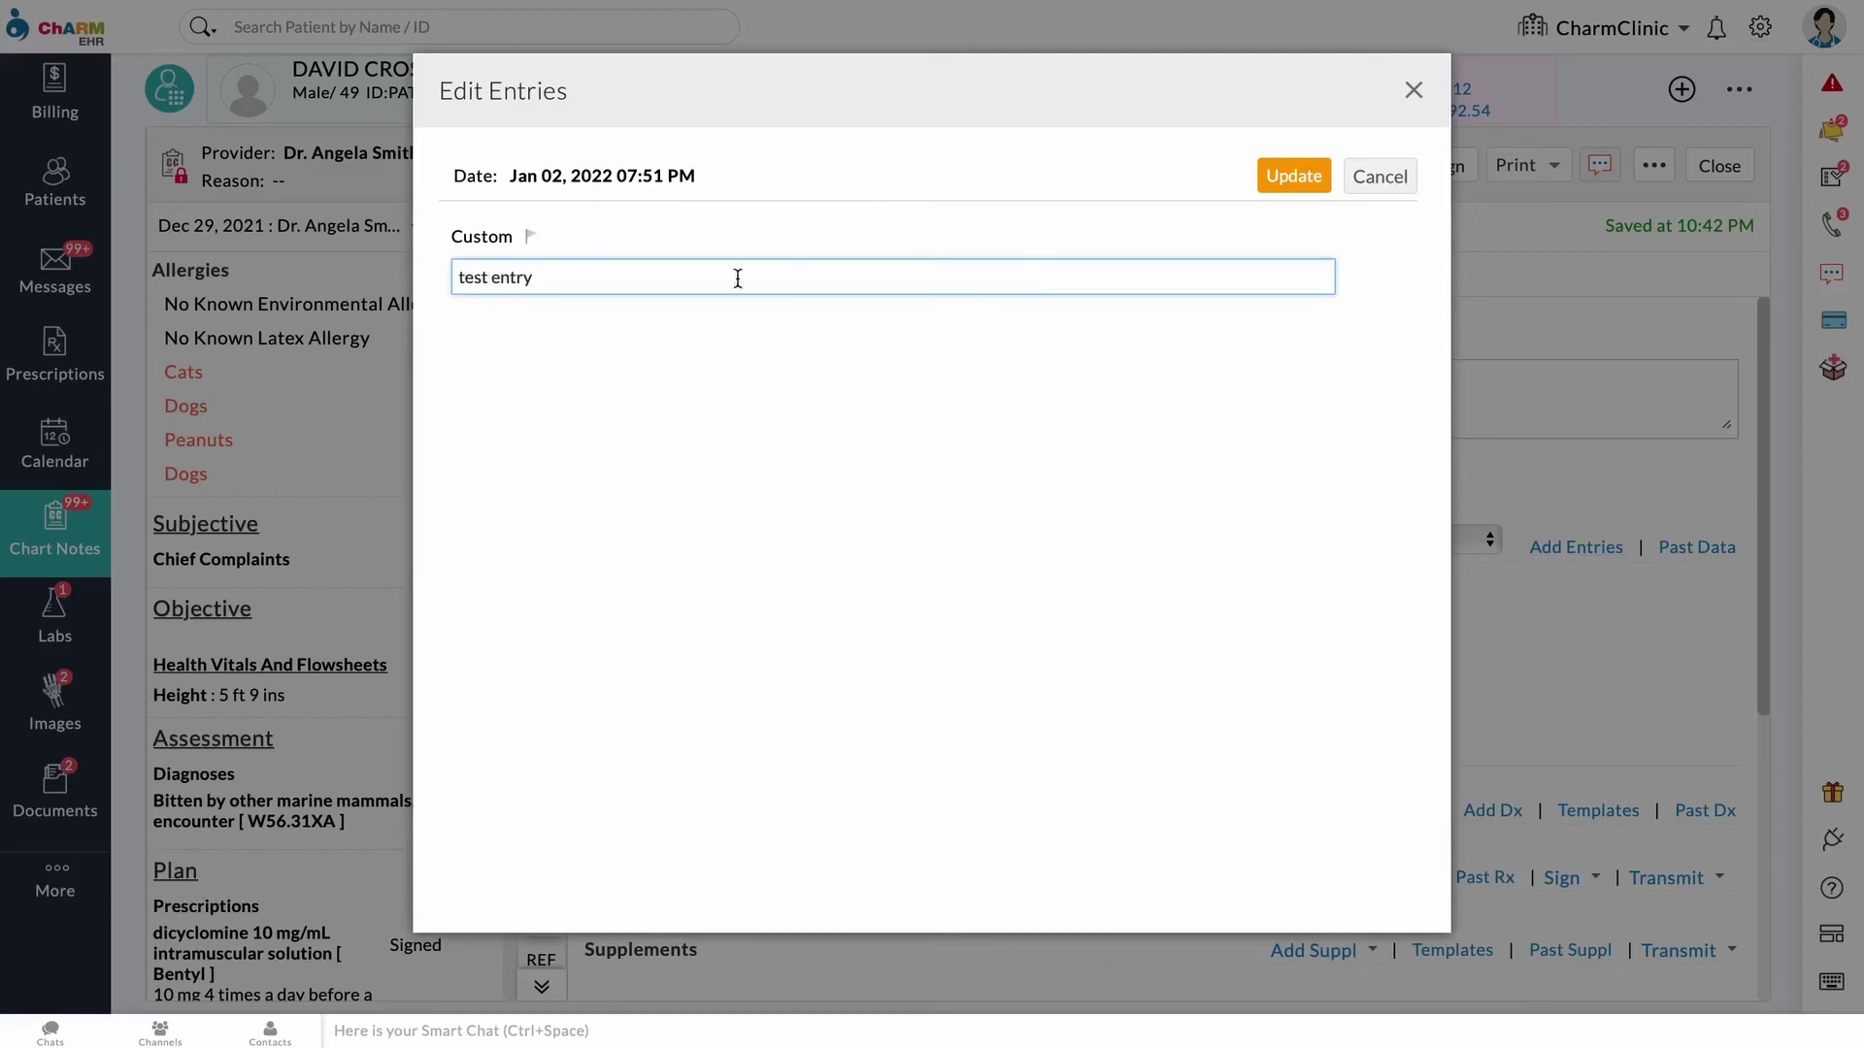
click(531, 237)
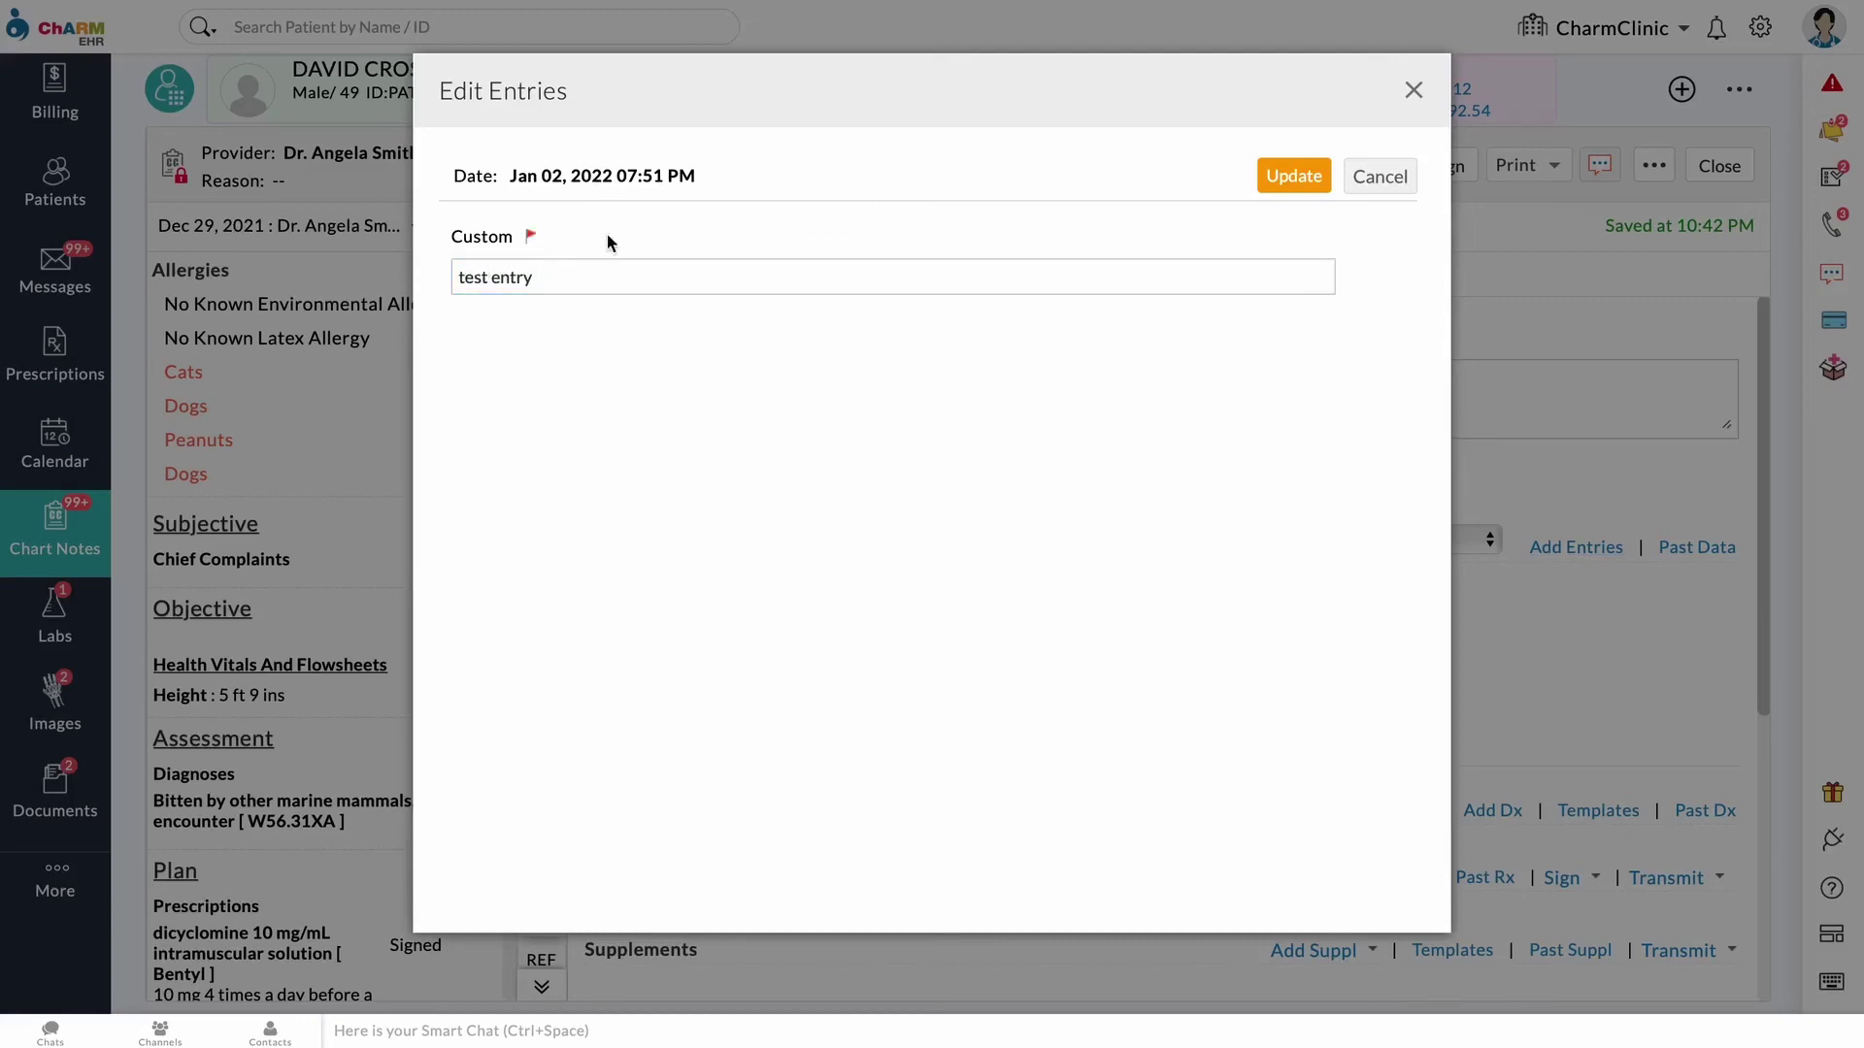
click(1281, 186)
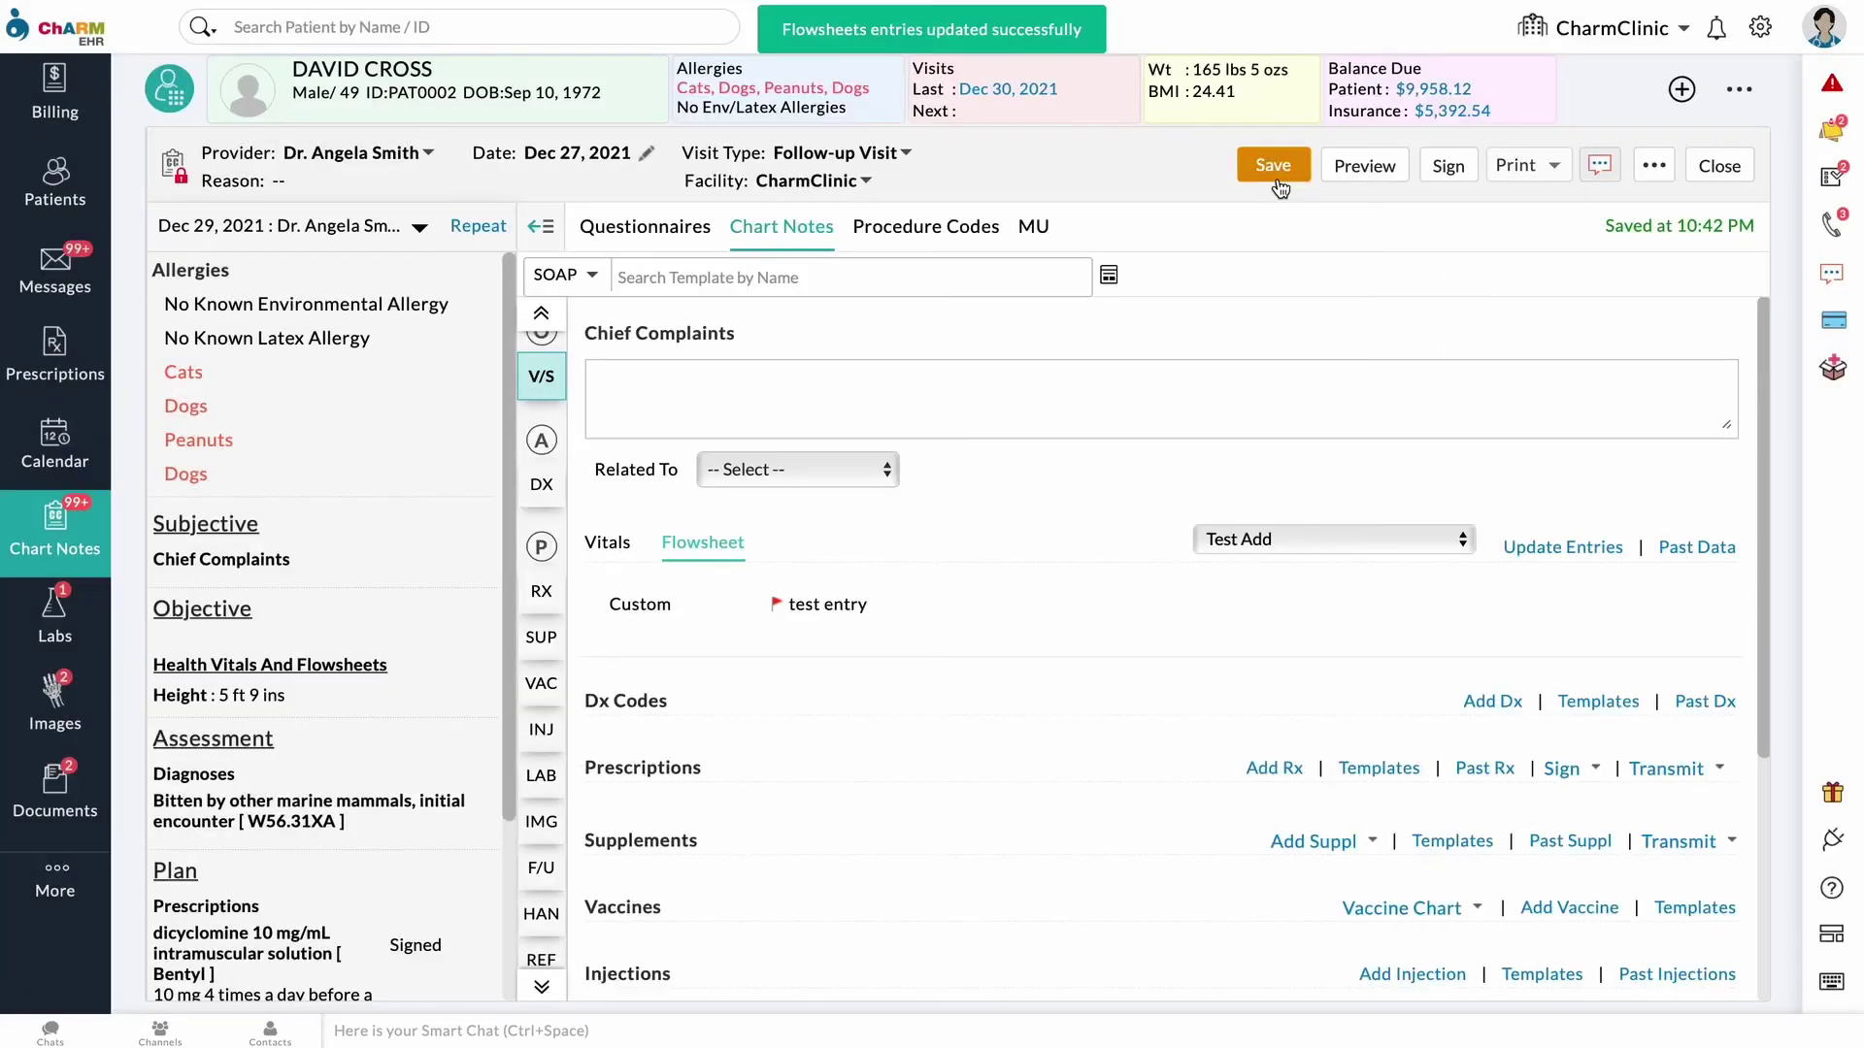
click(1692, 546)
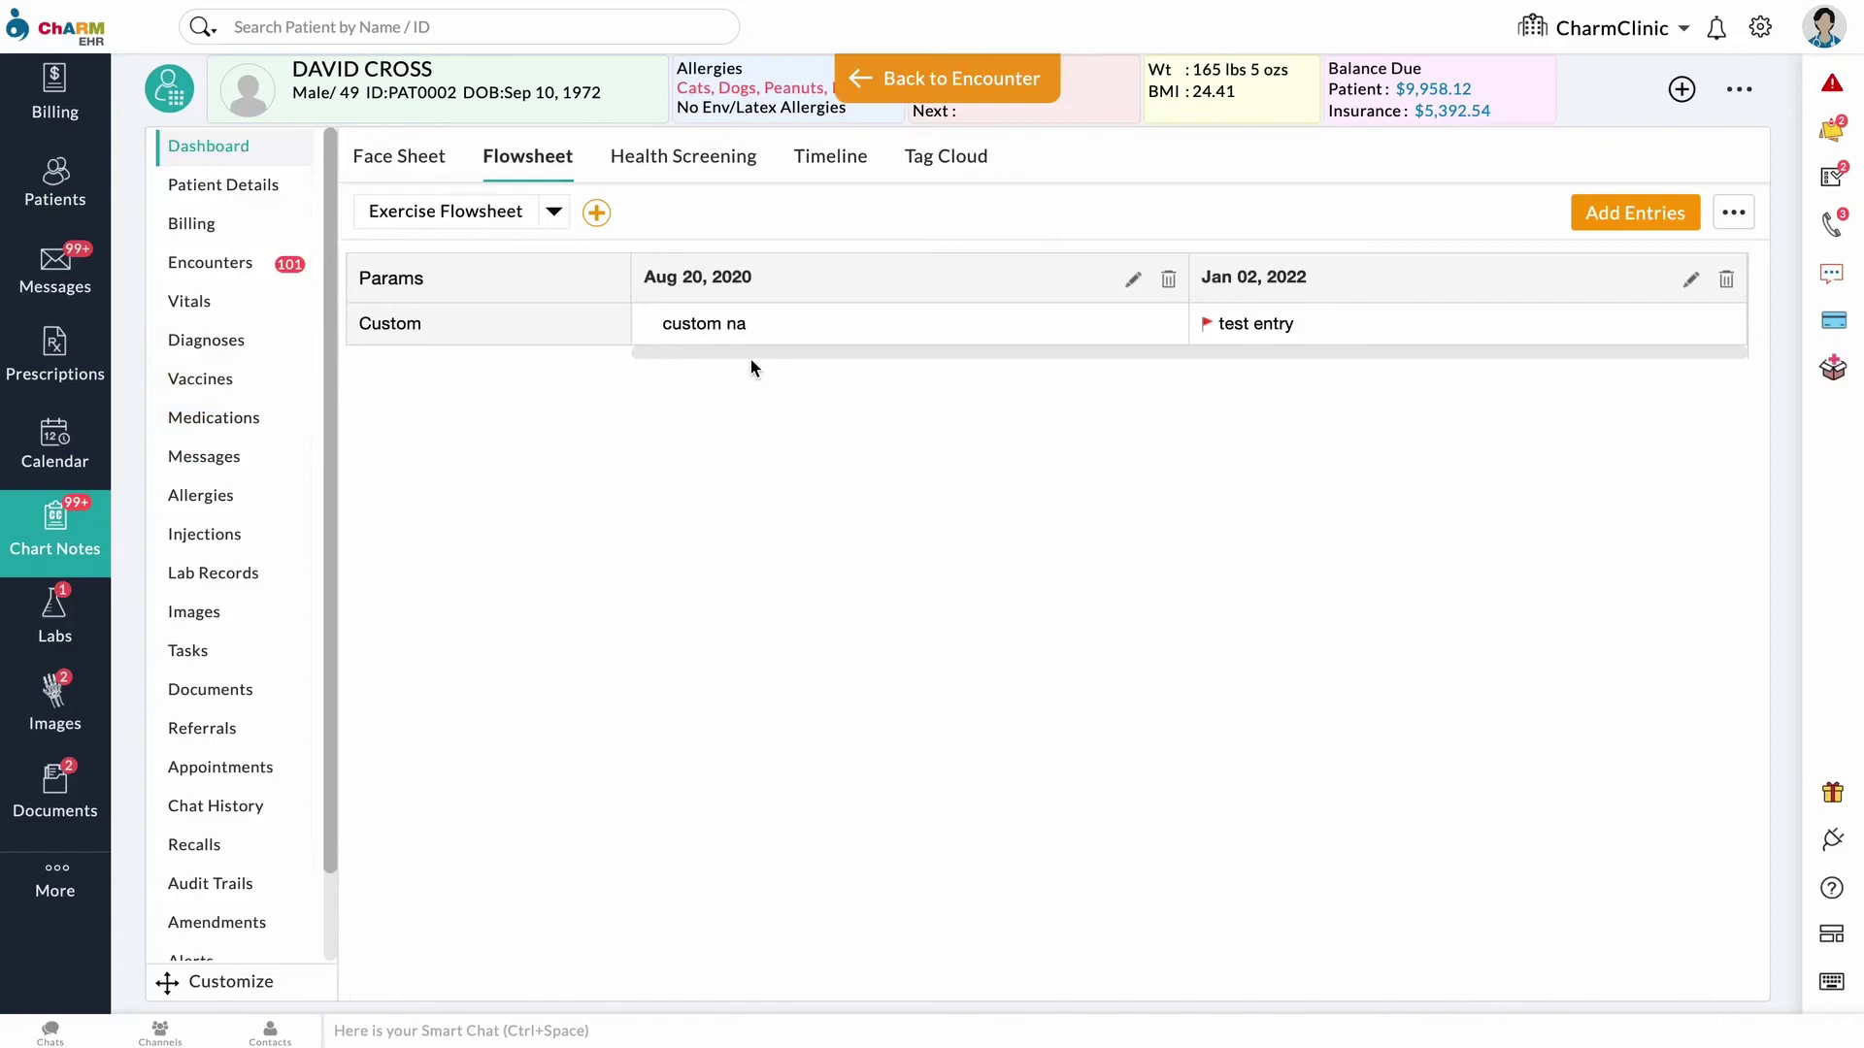
Dismiss the add-flowsheet and Exercise Flowsheet options without changes, then return to the encounter
click(596, 213)
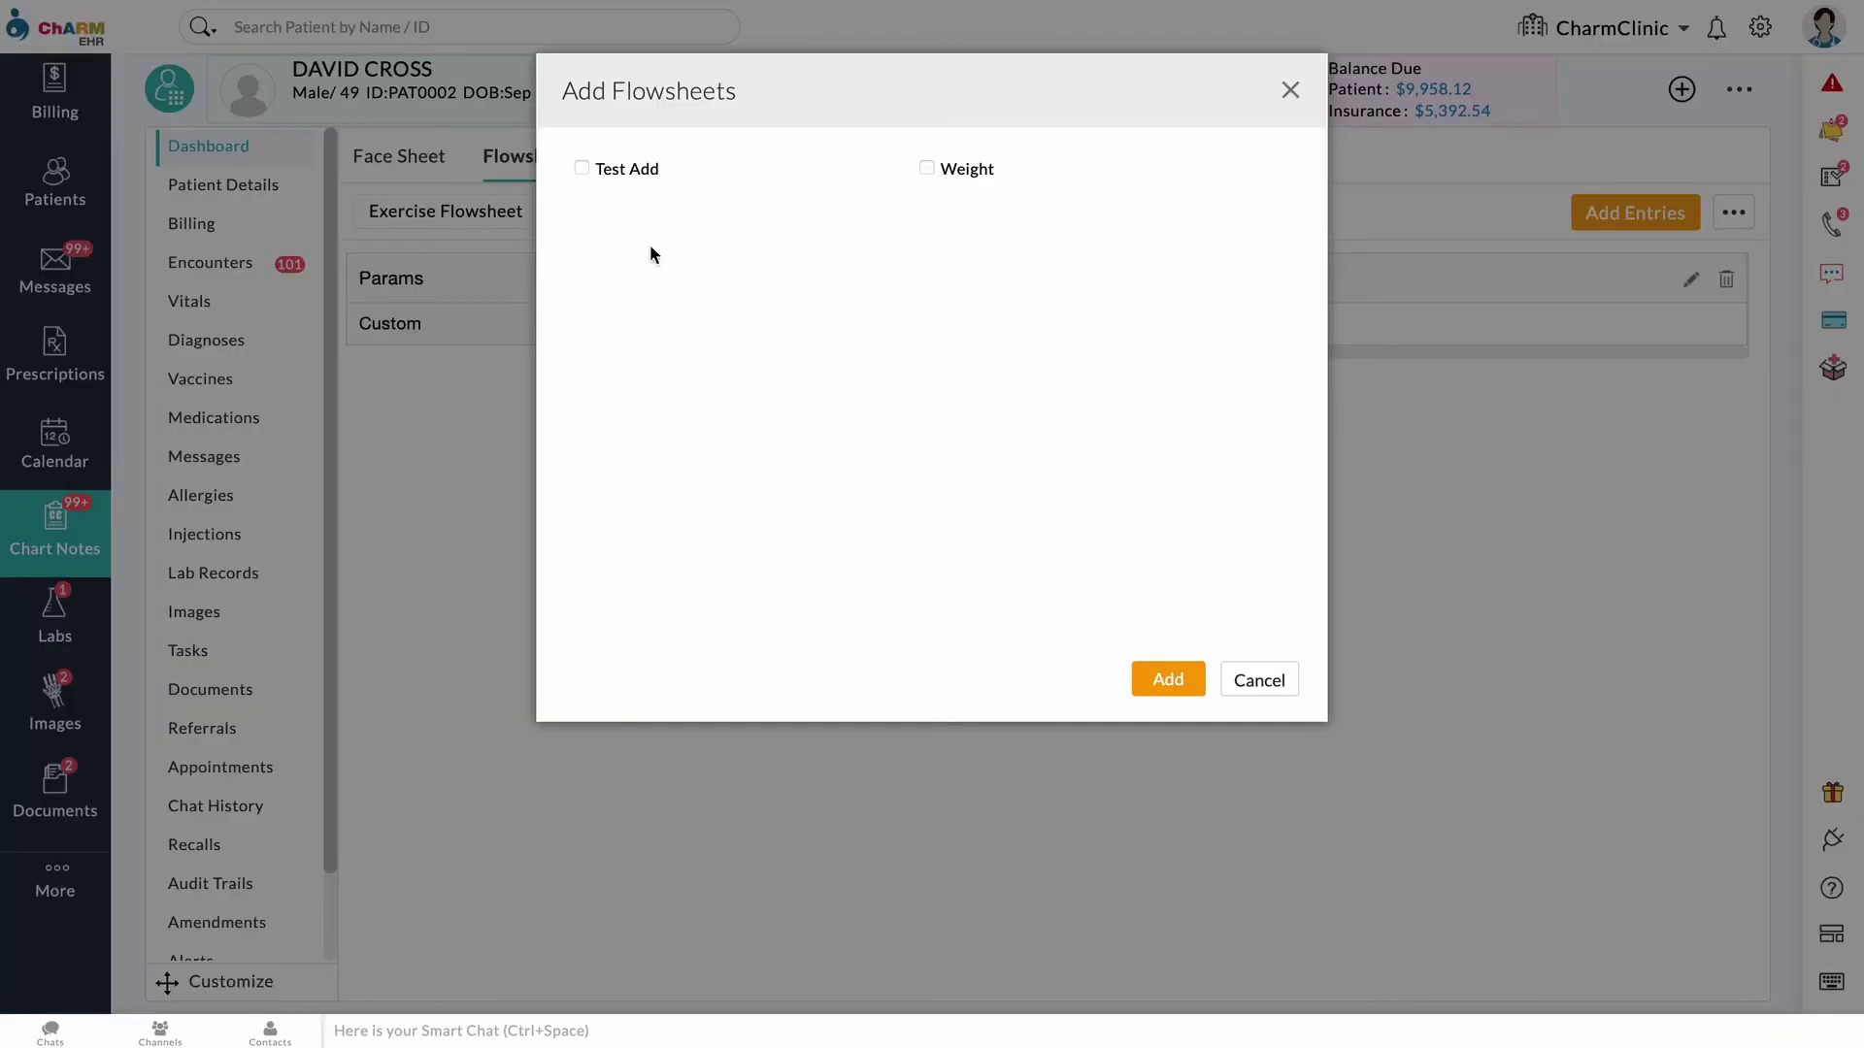
click(1244, 677)
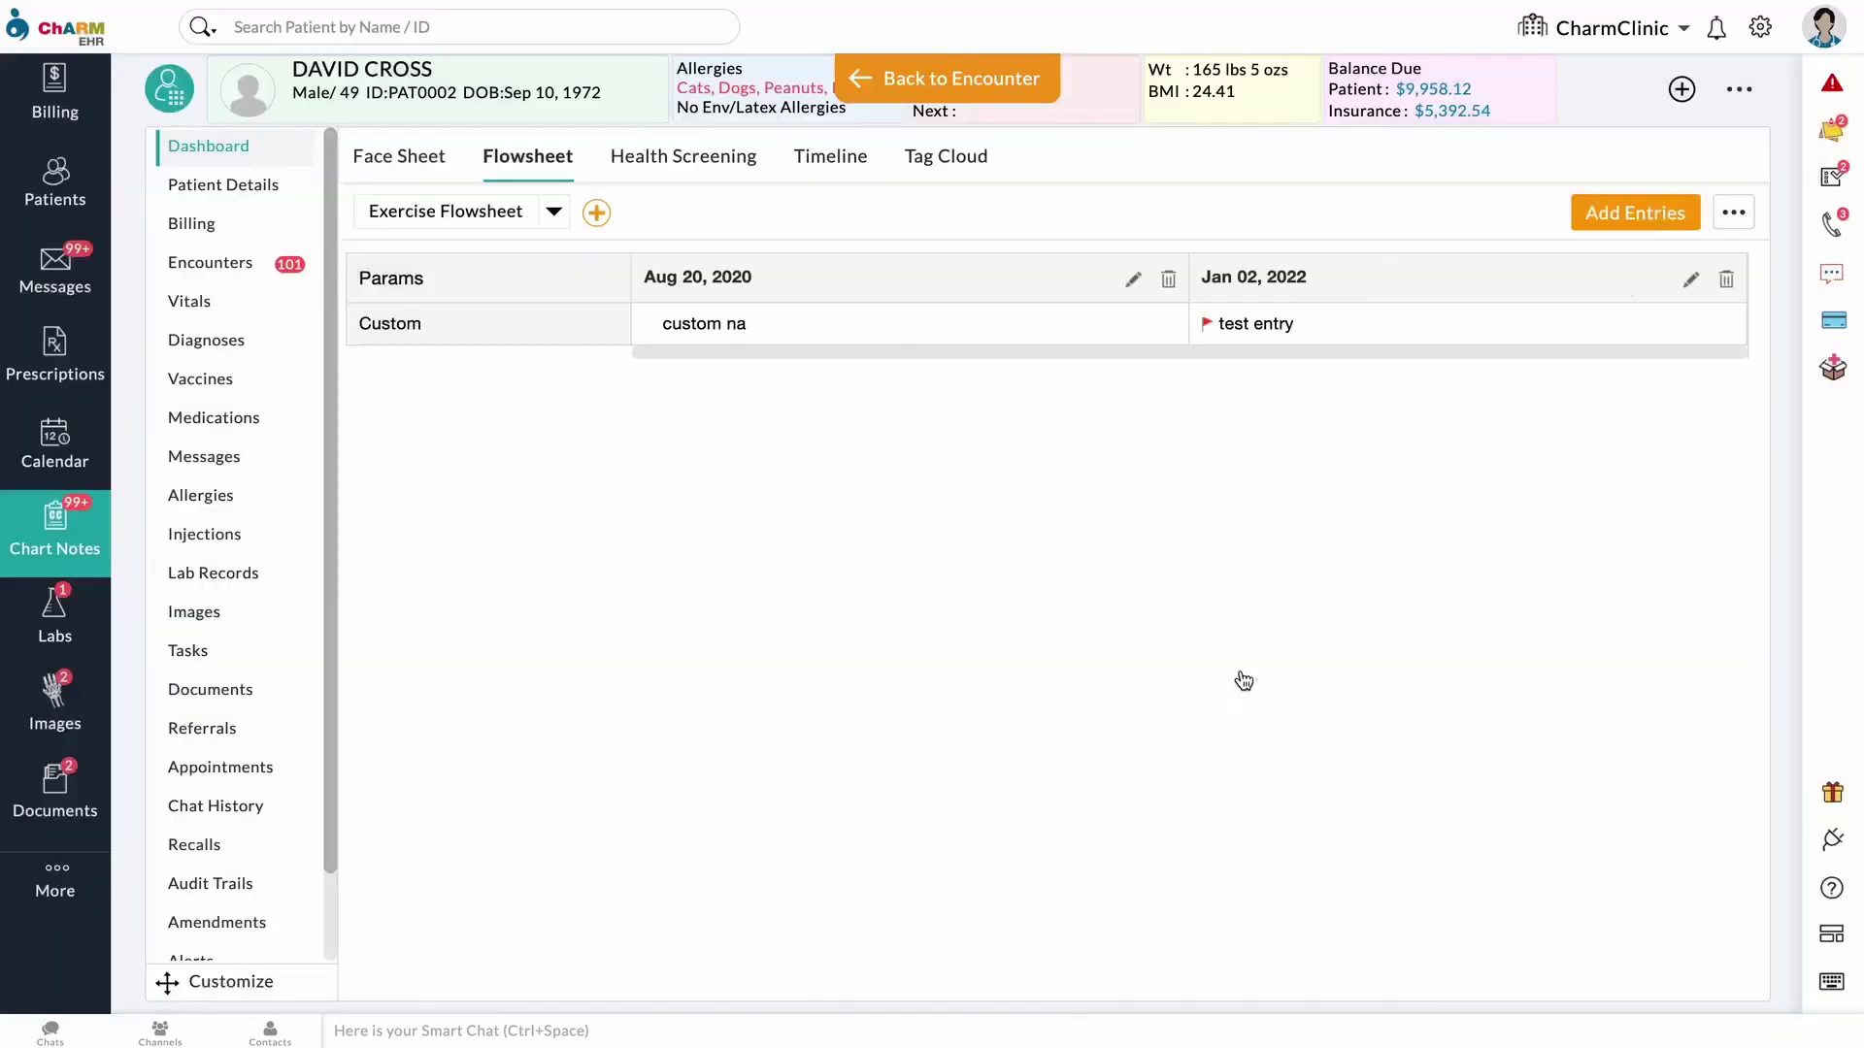
click(1726, 219)
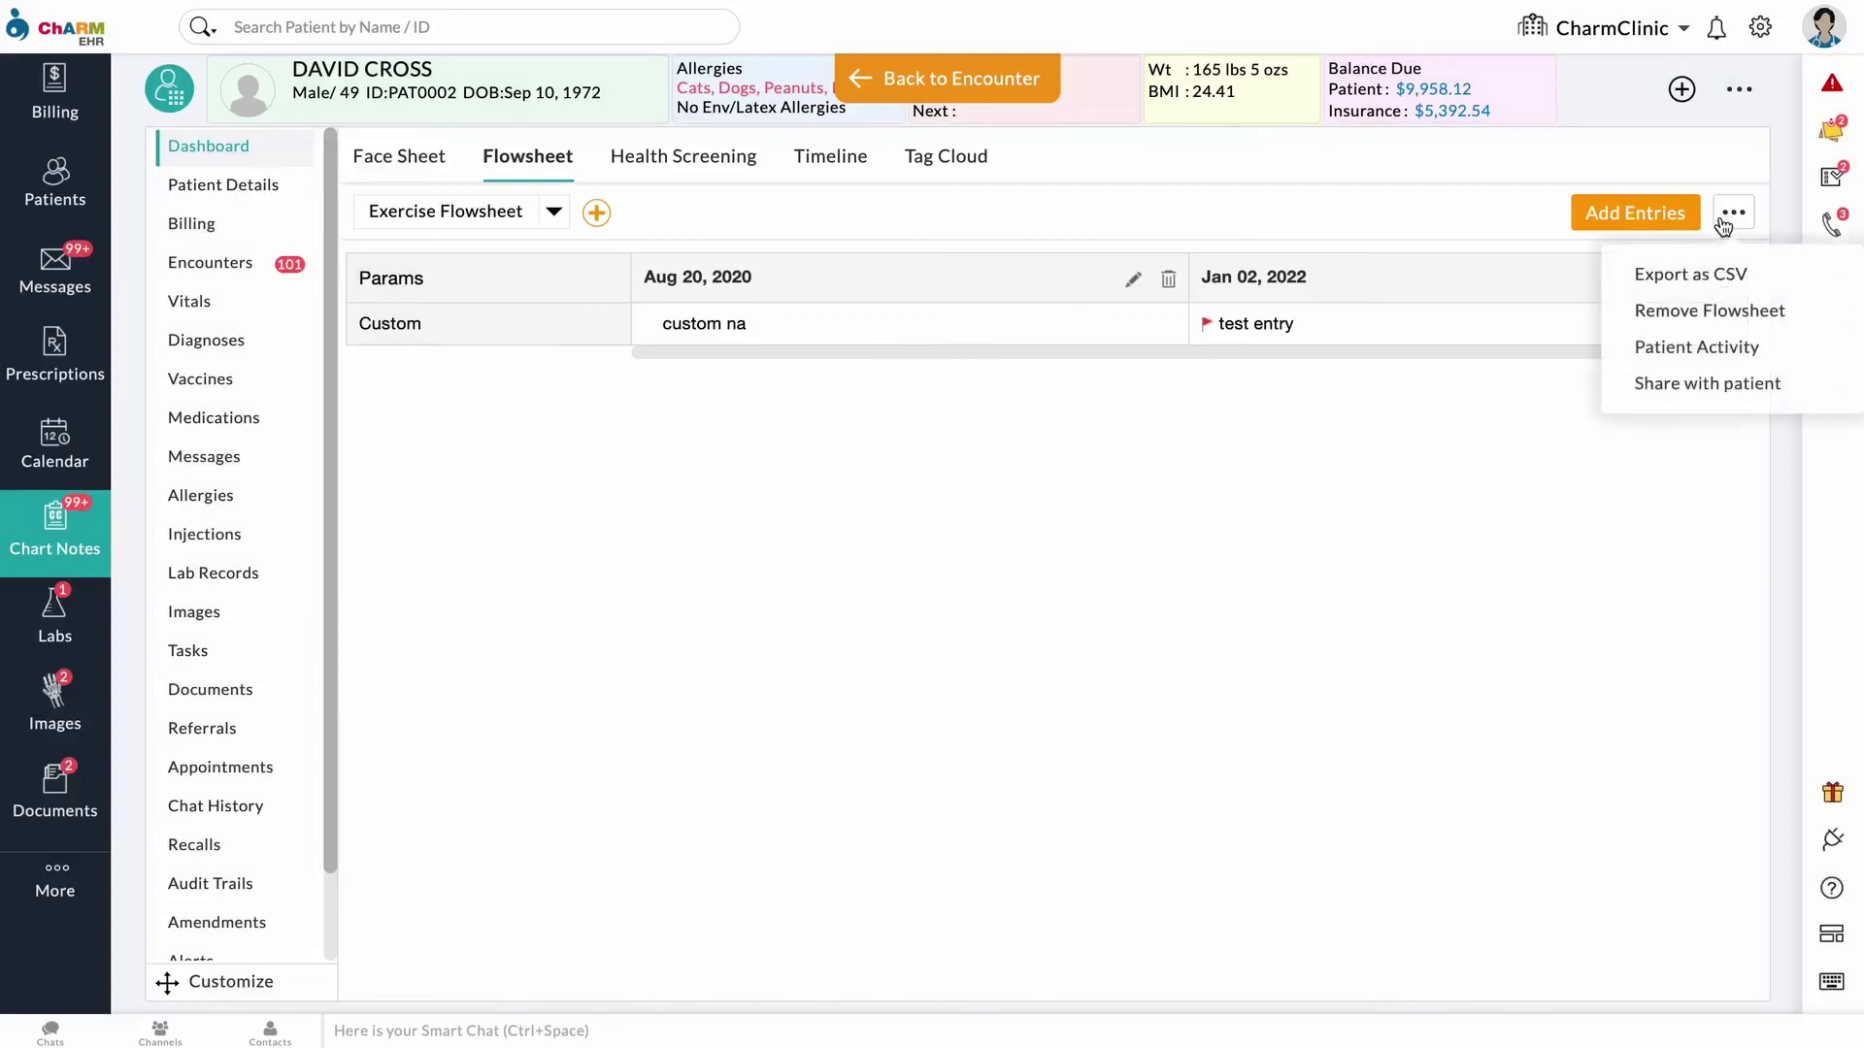
click(1258, 469)
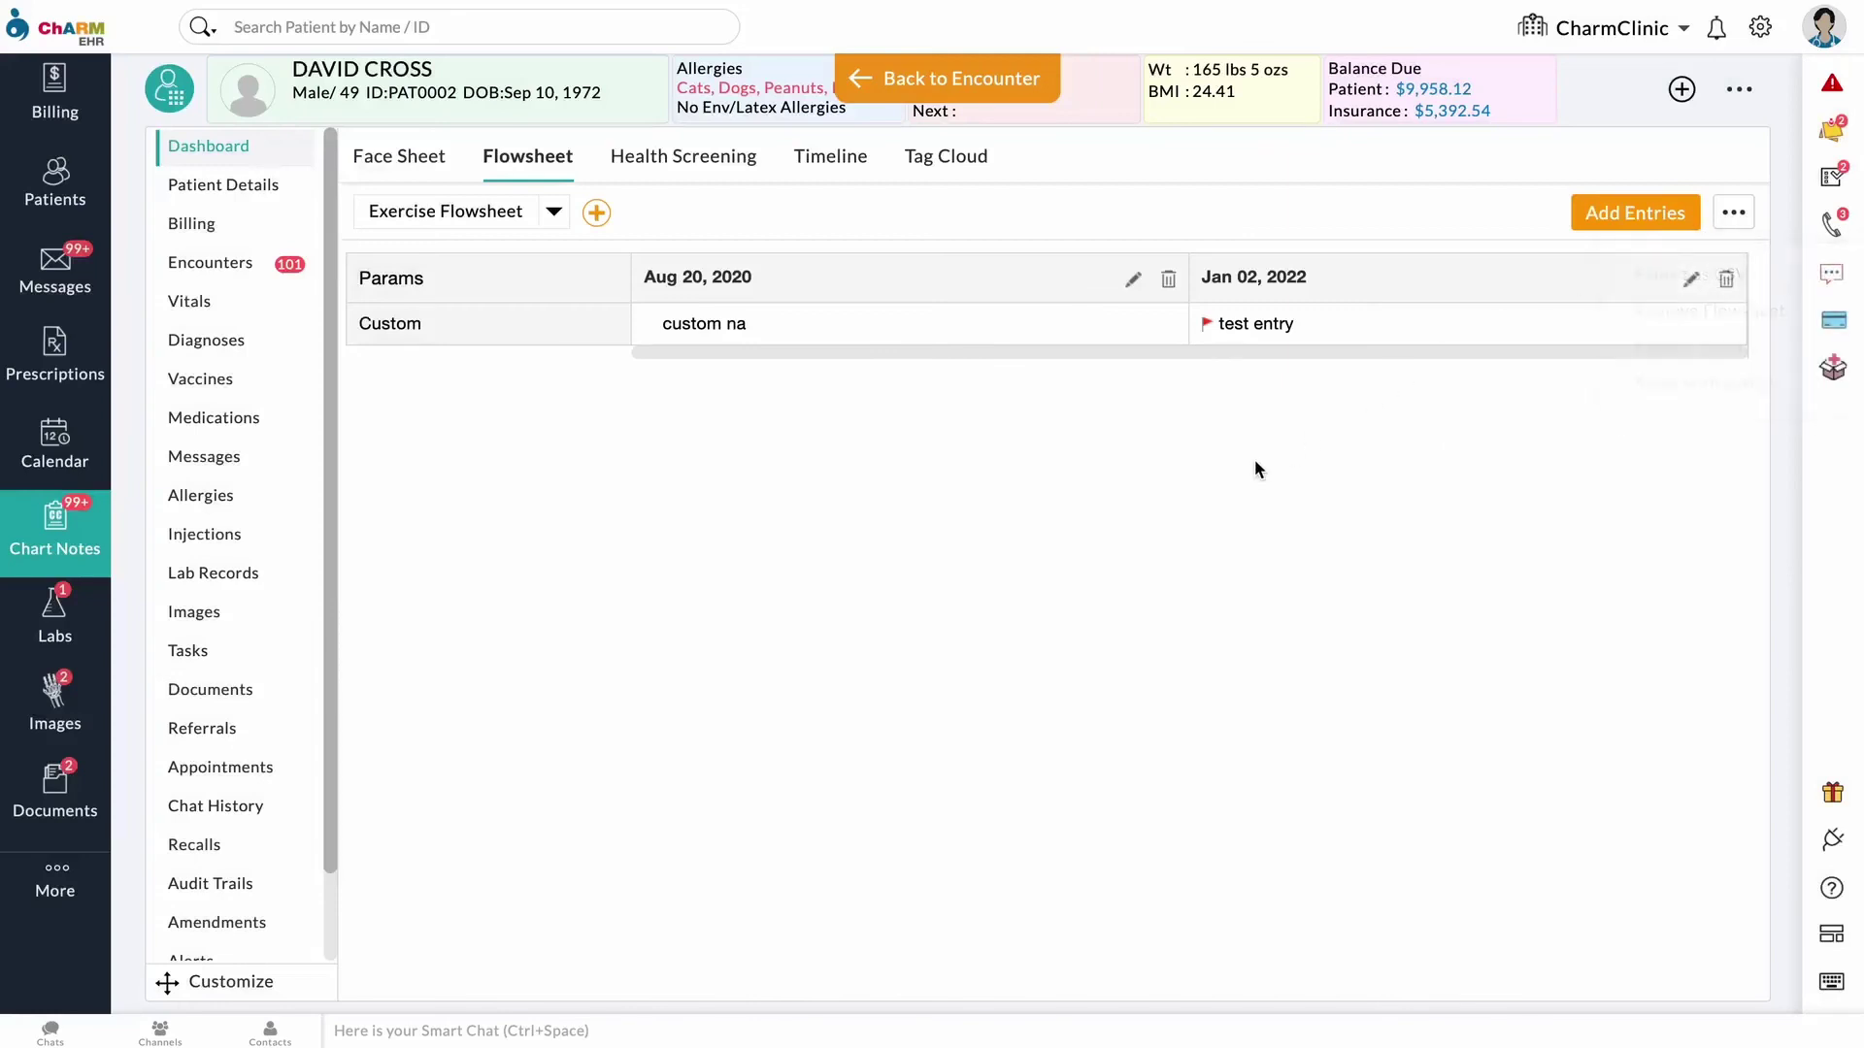
click(945, 86)
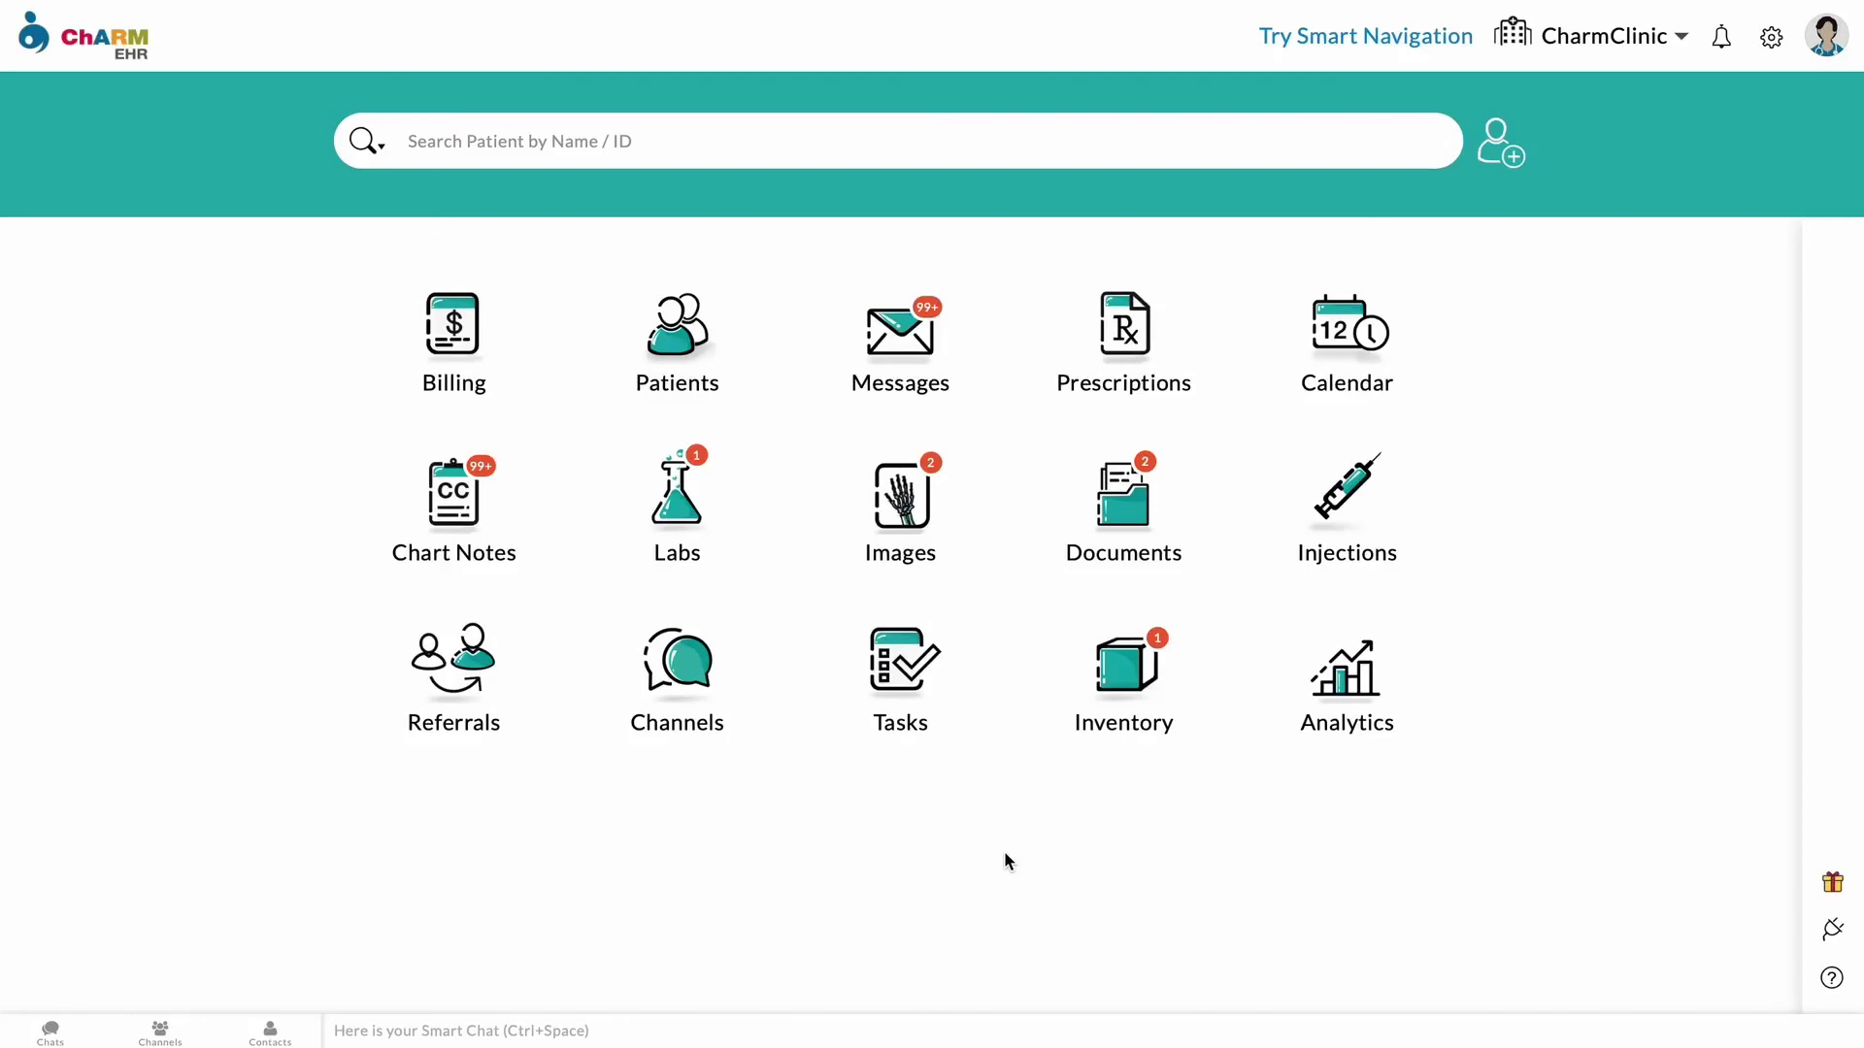
Open the Flowsheet Report form under Analytics Custom Reports
click(1357, 685)
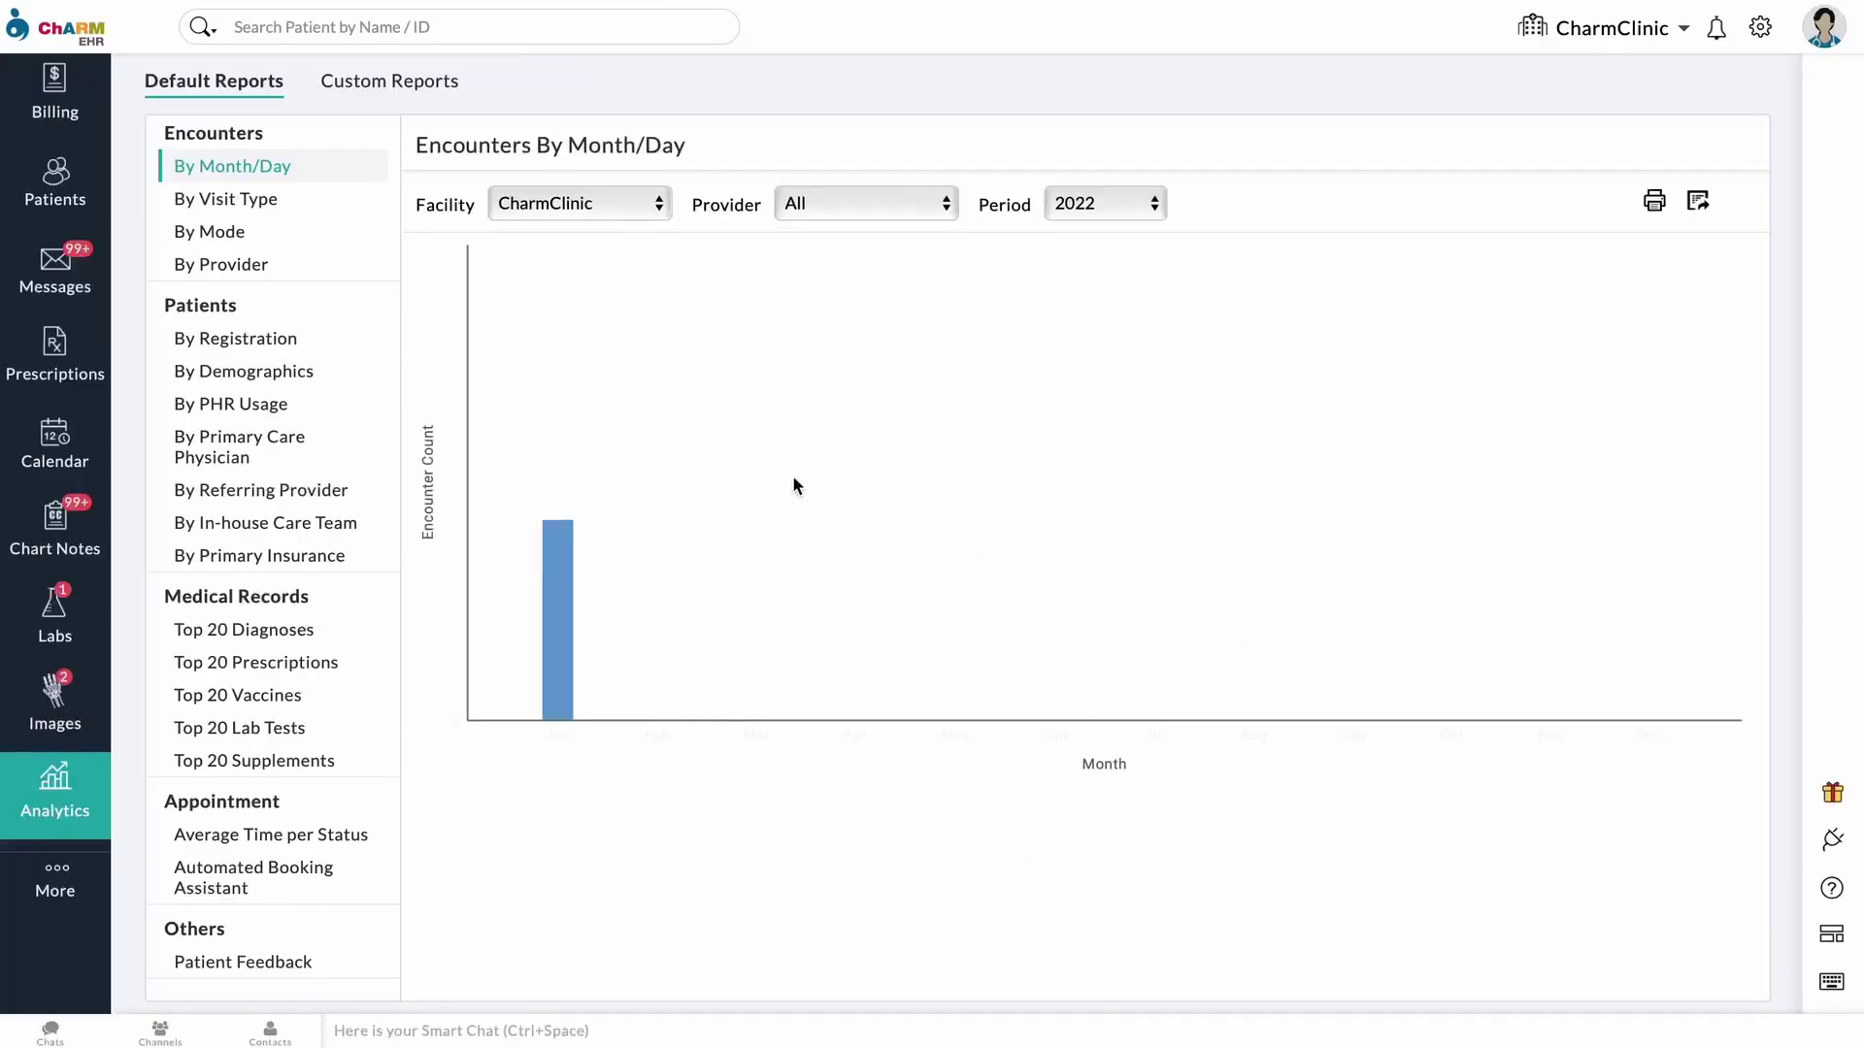
click(328, 83)
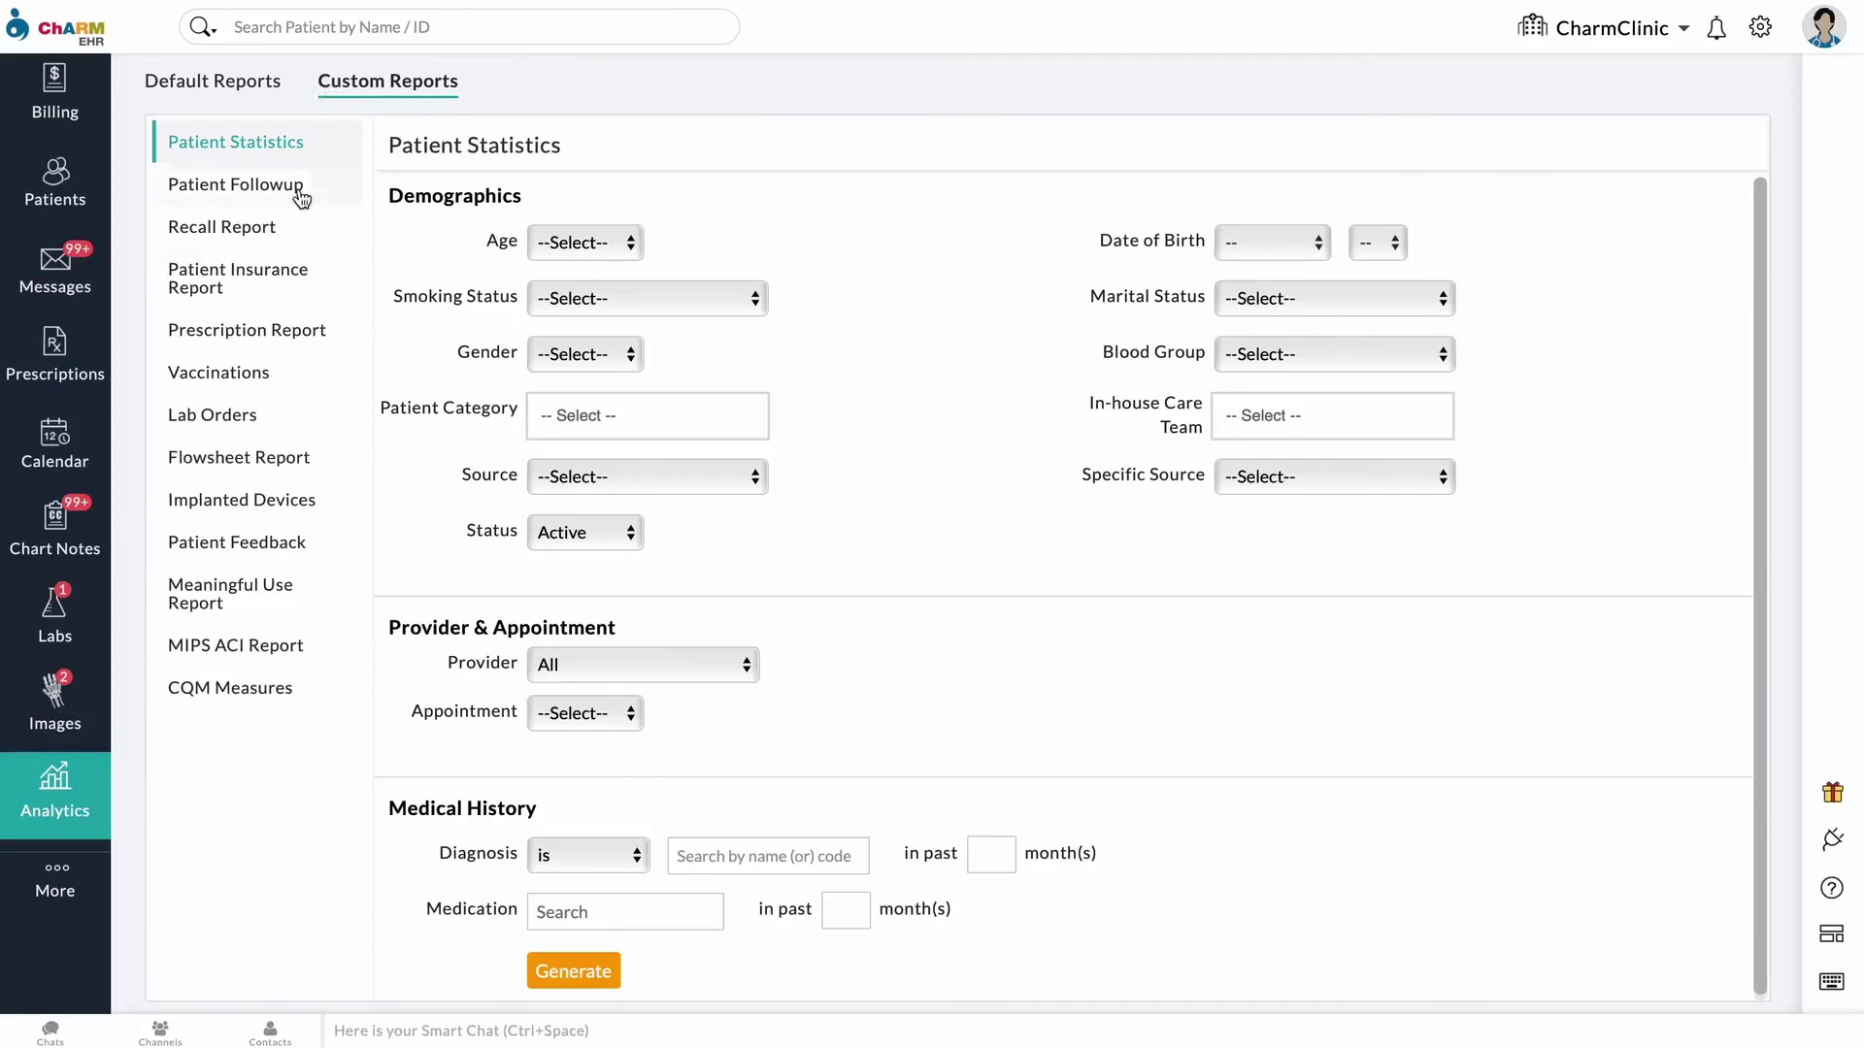
click(235, 470)
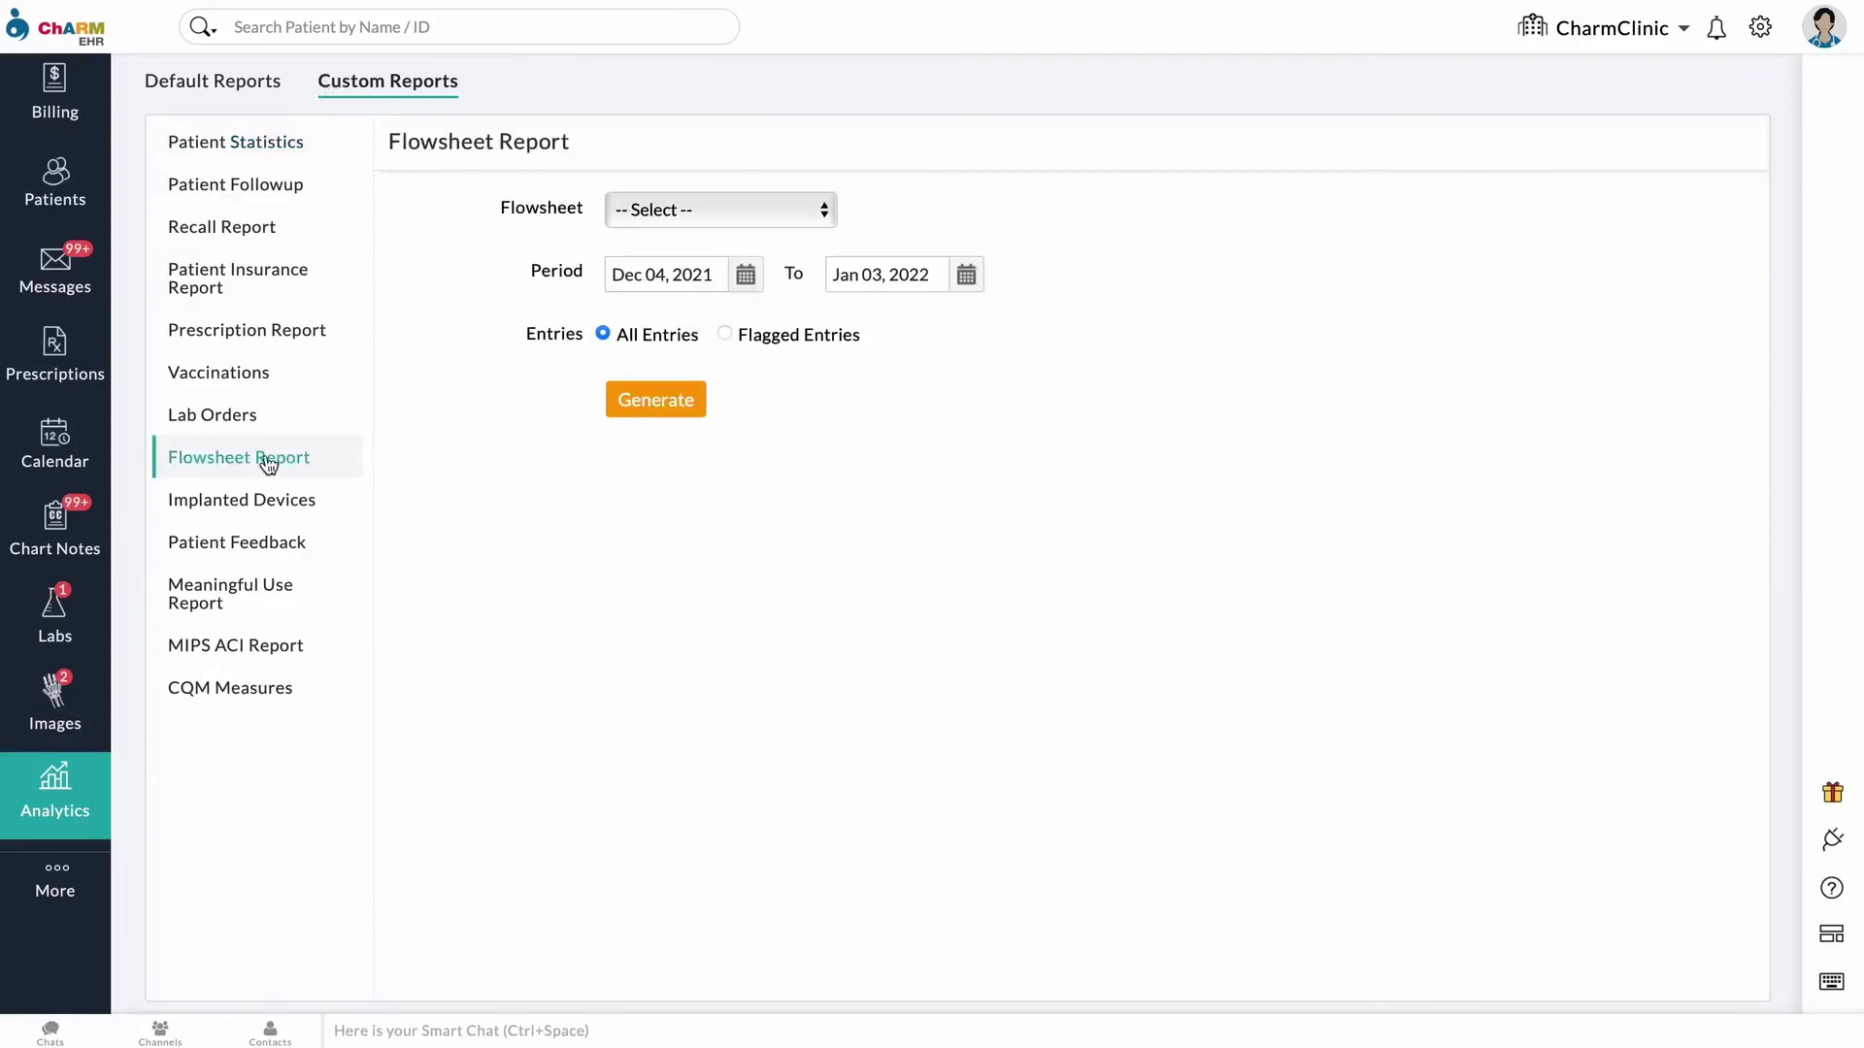
Choose Restorative Medical Center FL, start date Dec 01, 2021, flagged entries only
click(705, 213)
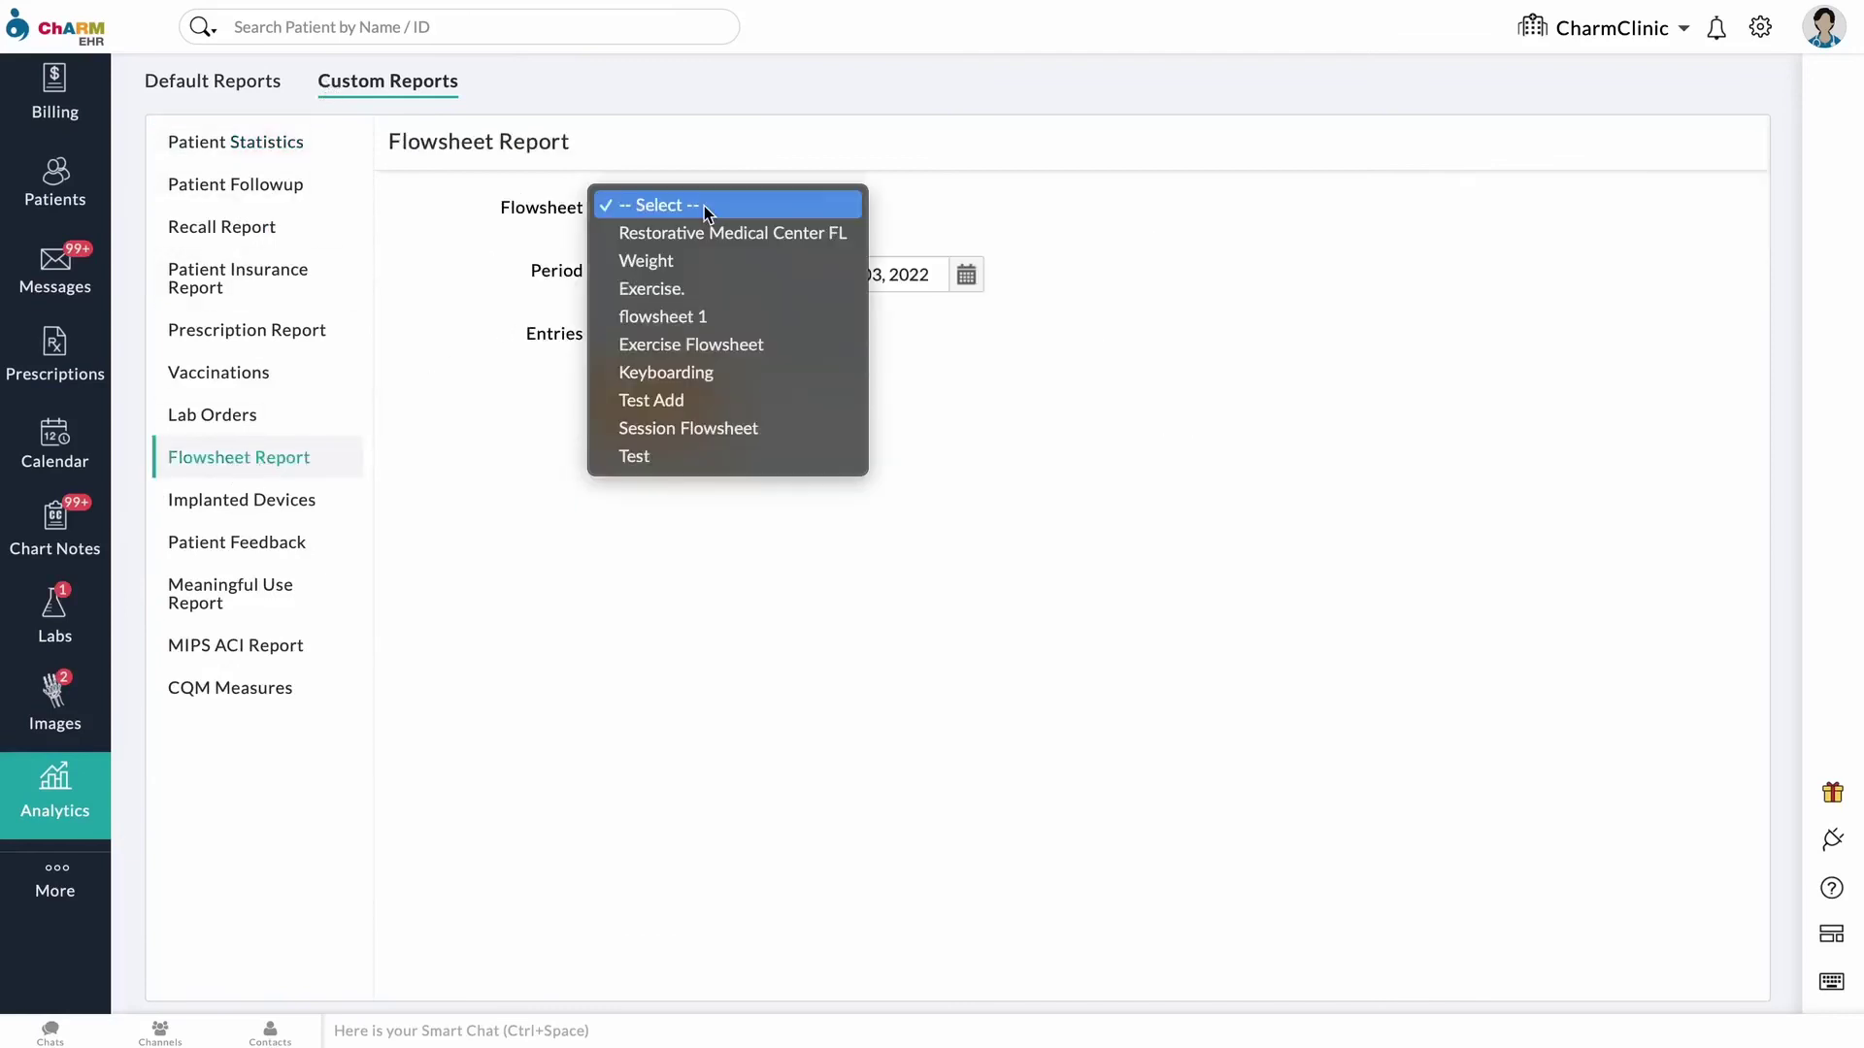
click(705, 232)
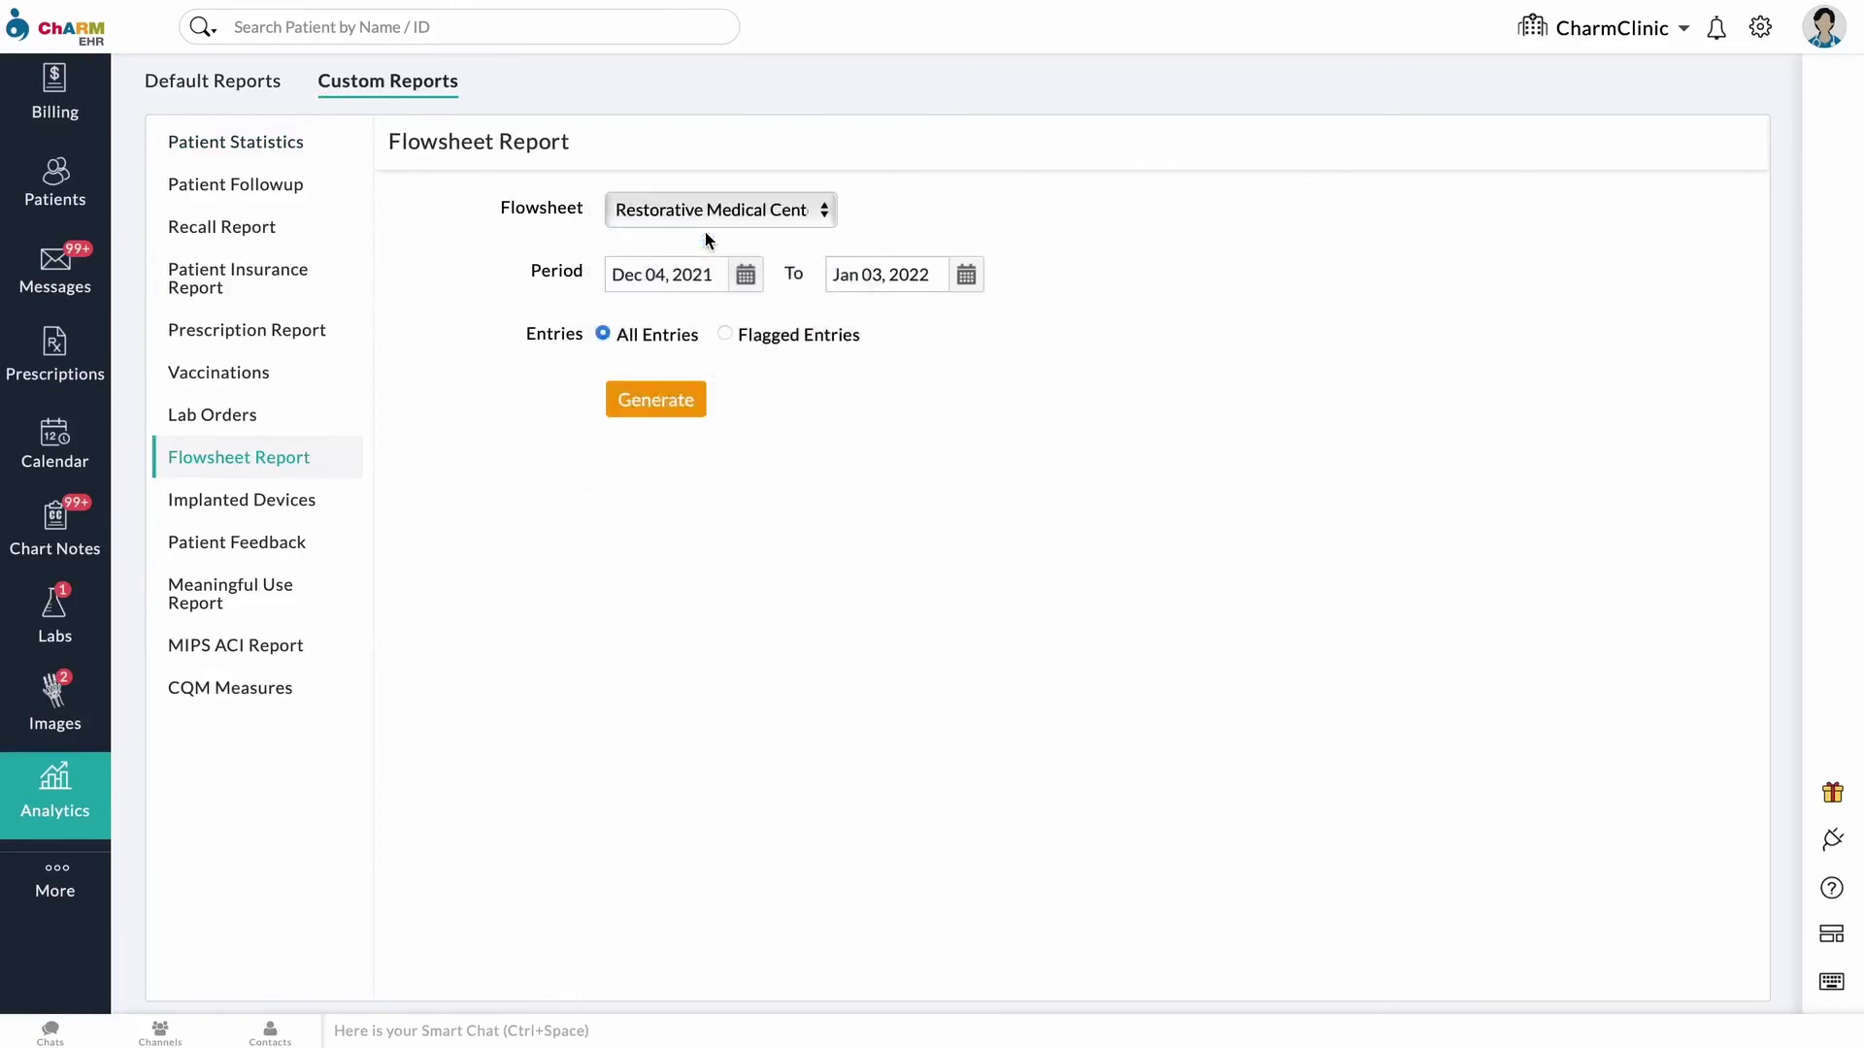
click(732, 276)
click(752, 387)
click(730, 334)
Generate the flagged-entries report and begin a bulk SMS with message 'flagge'
click(659, 411)
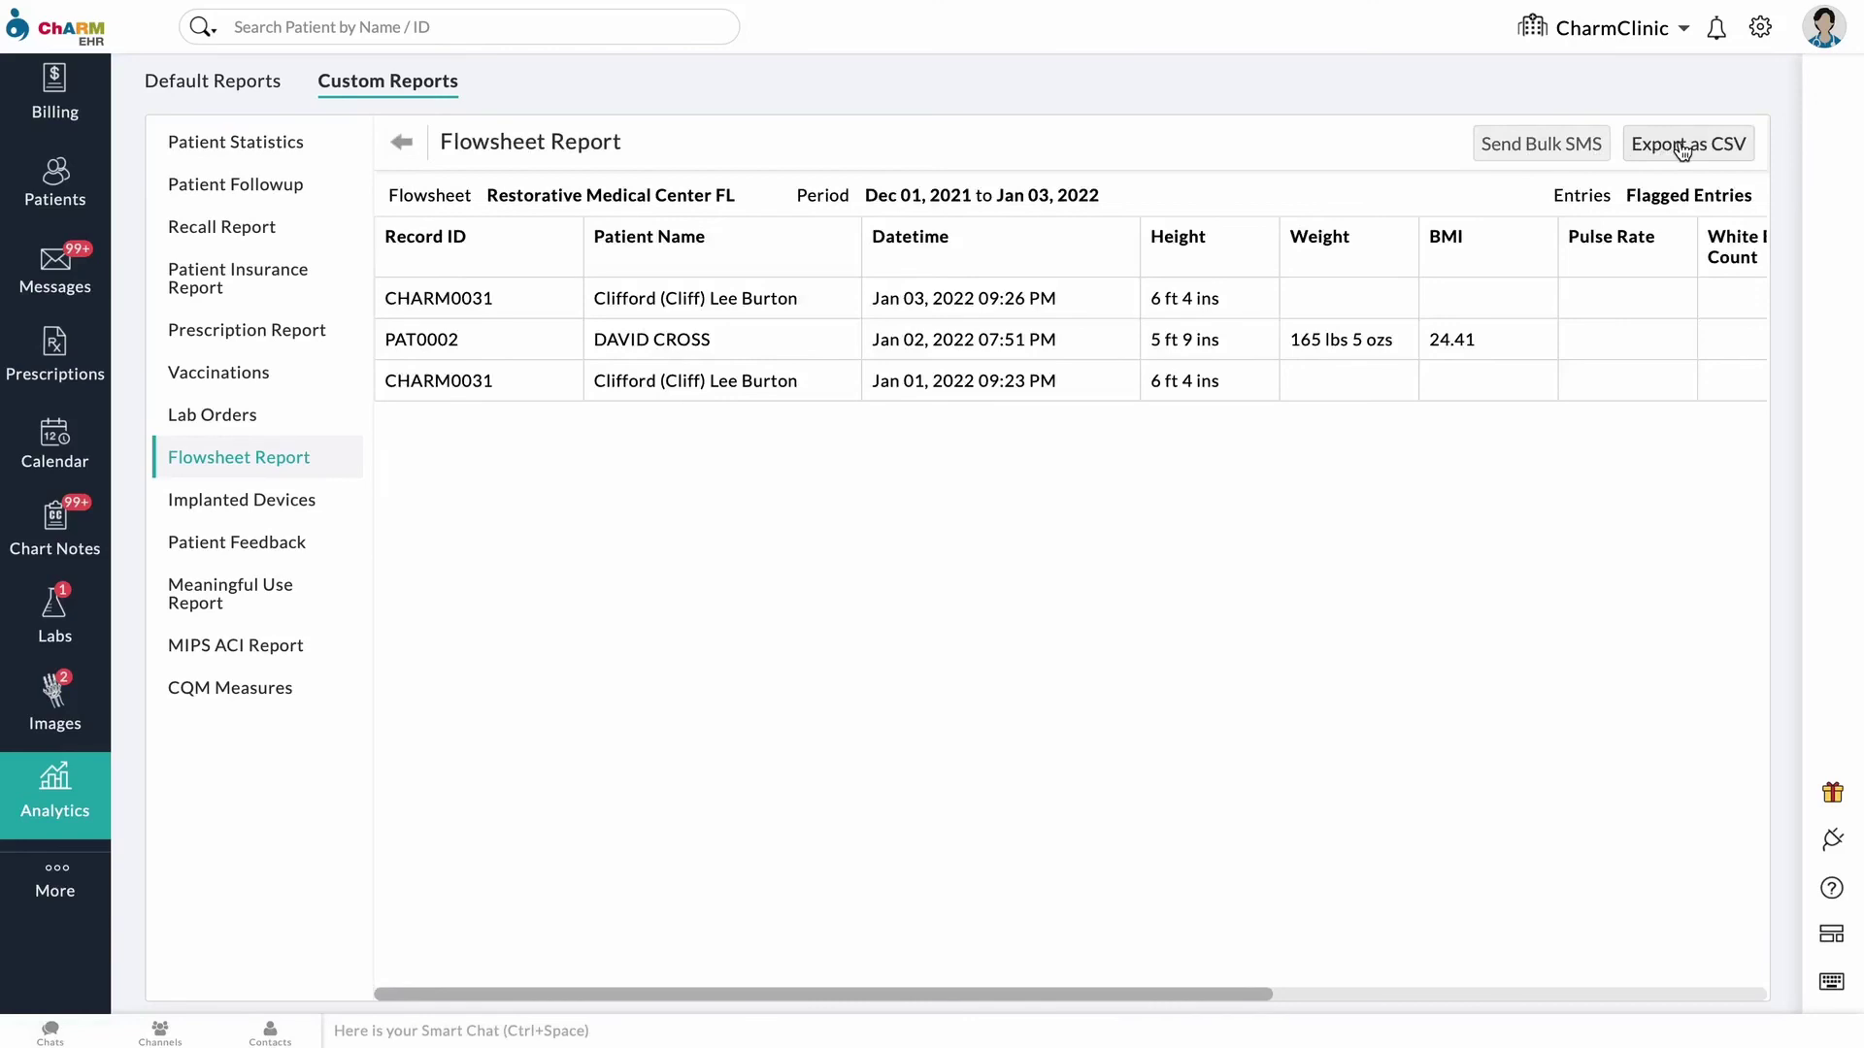
click(1541, 145)
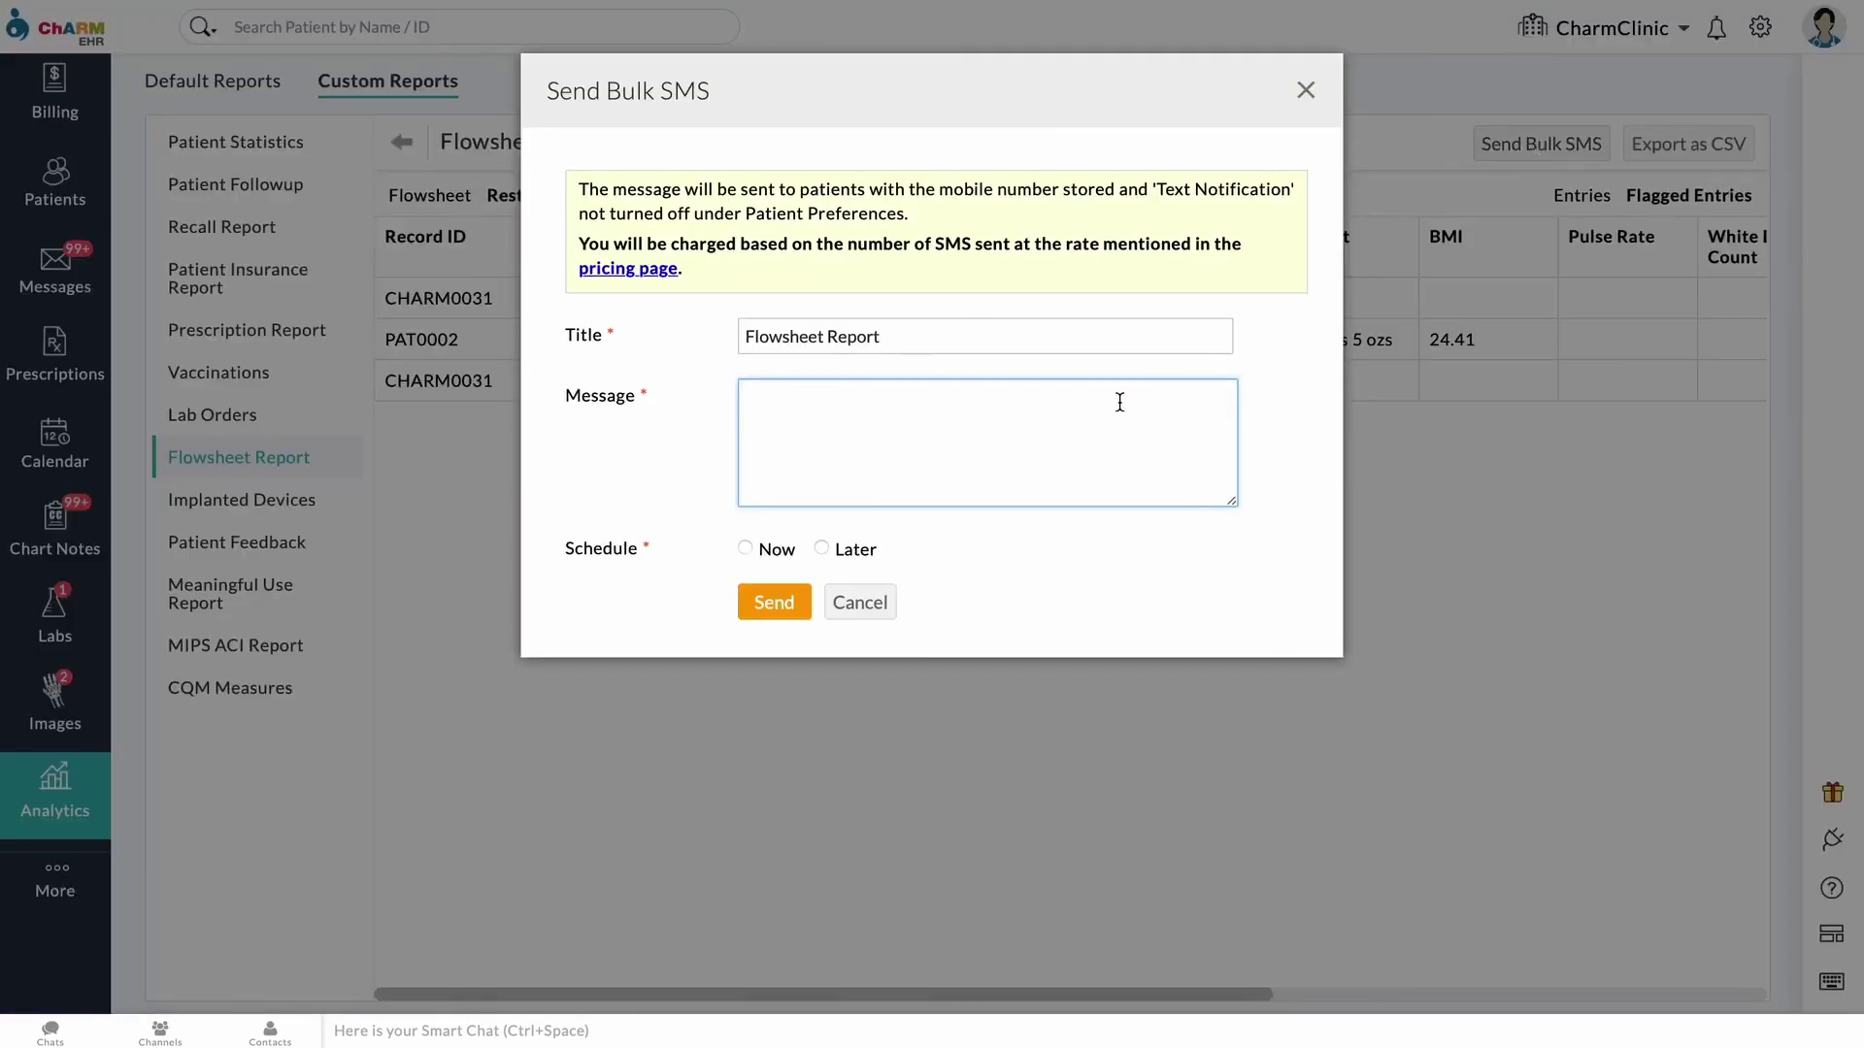
text(flagg)
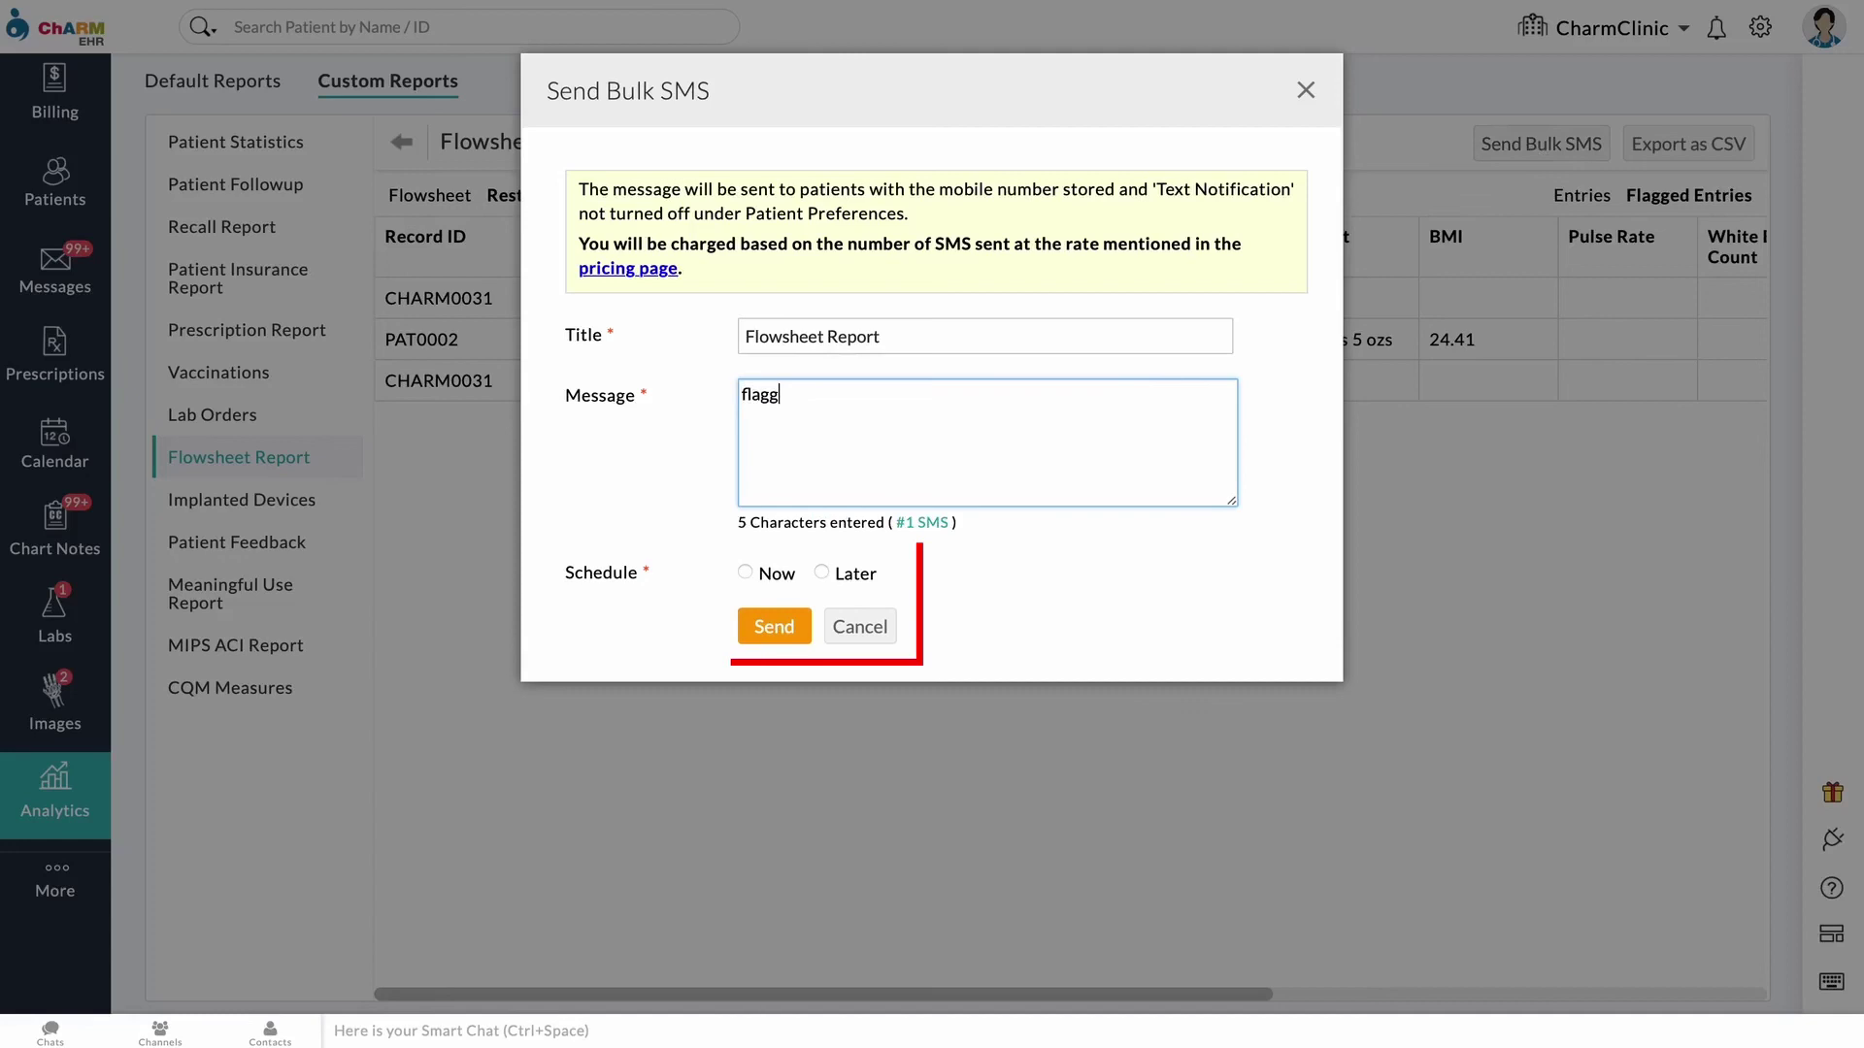